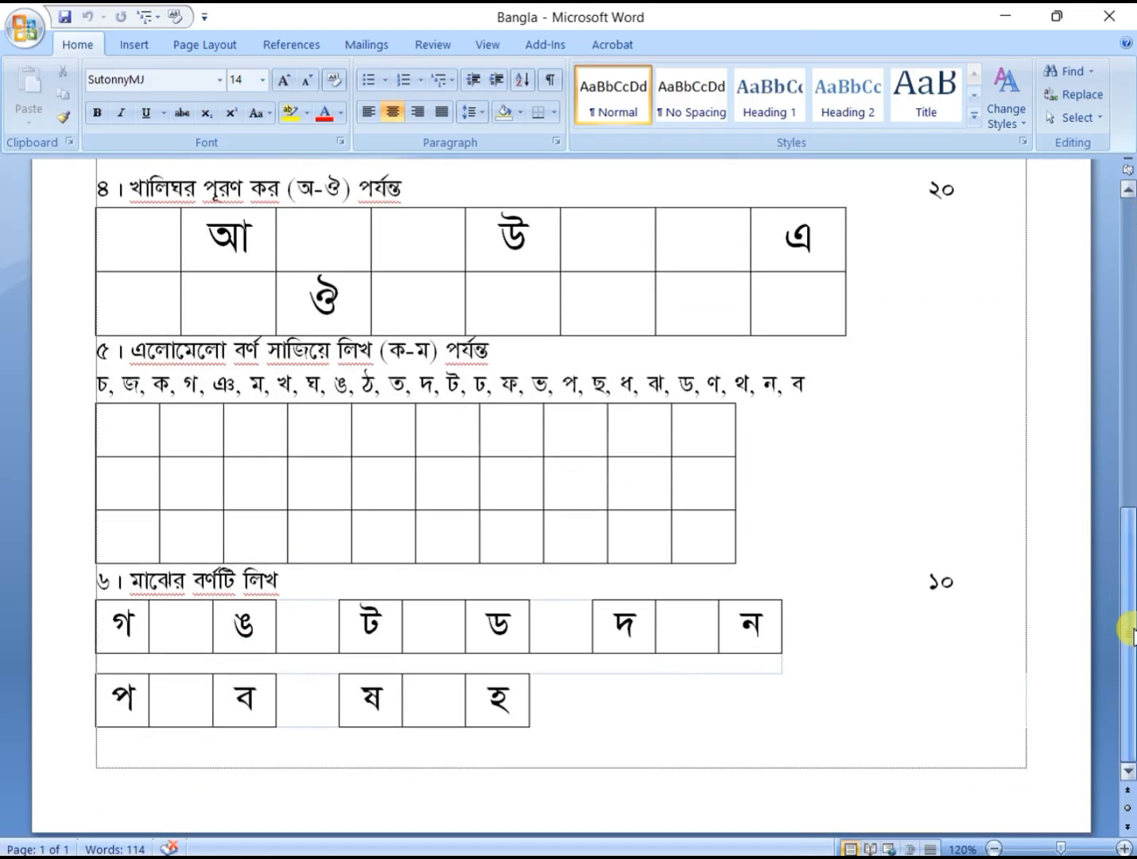
Step: Create a new blank document and set it to A4 paper with Narrow margins
click(530, 342)
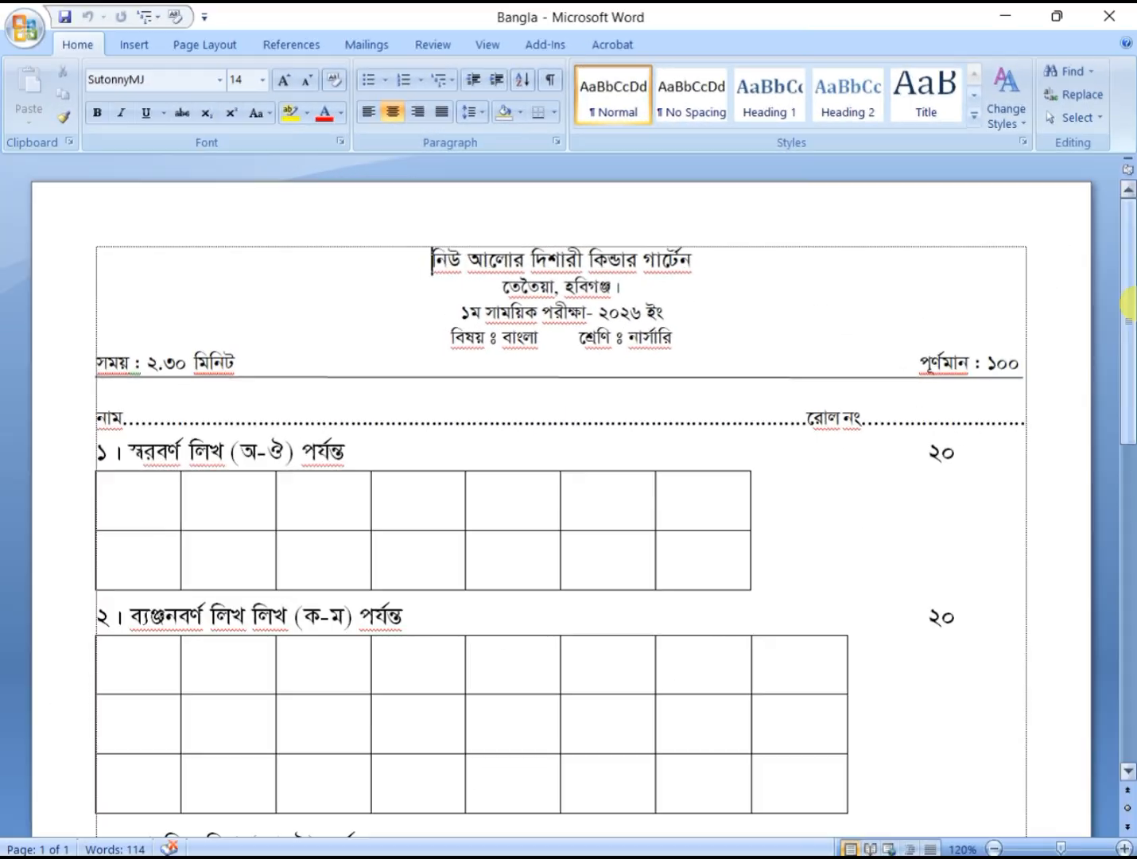
drag(1127, 302, 1134, 640)
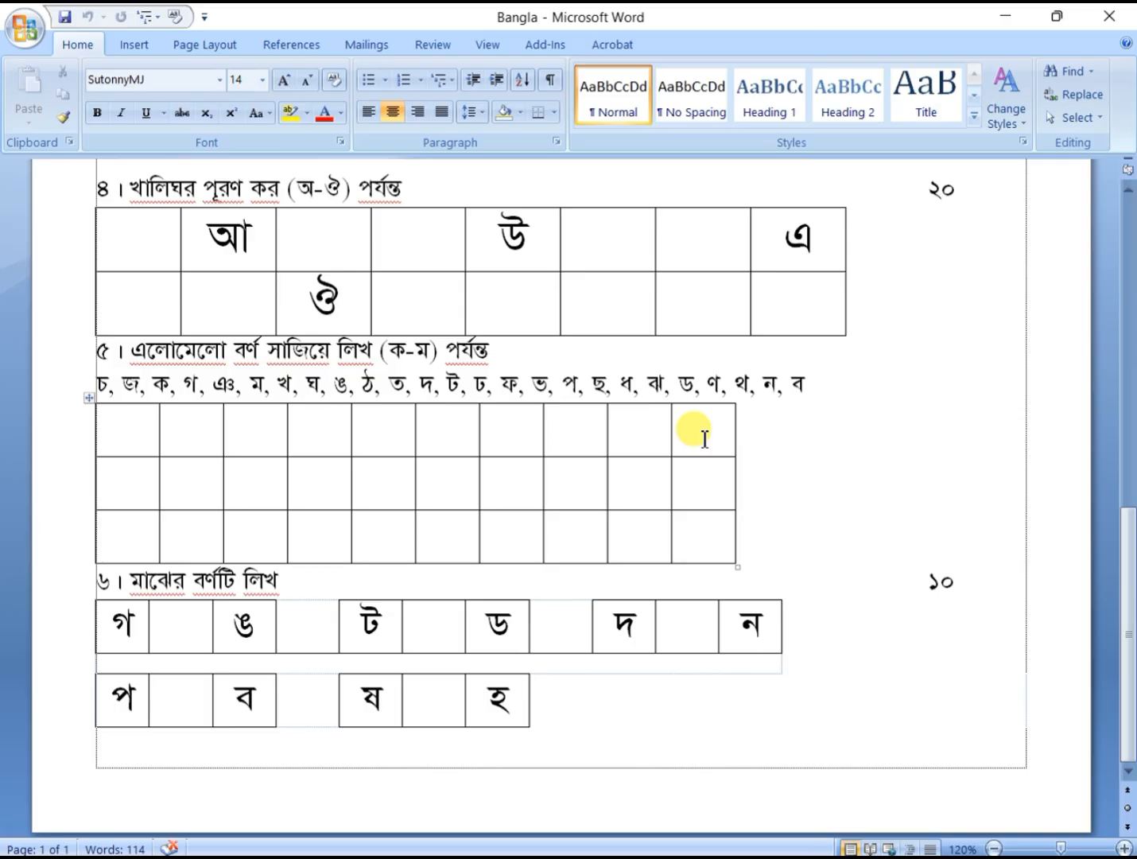
key(ctrl+n)
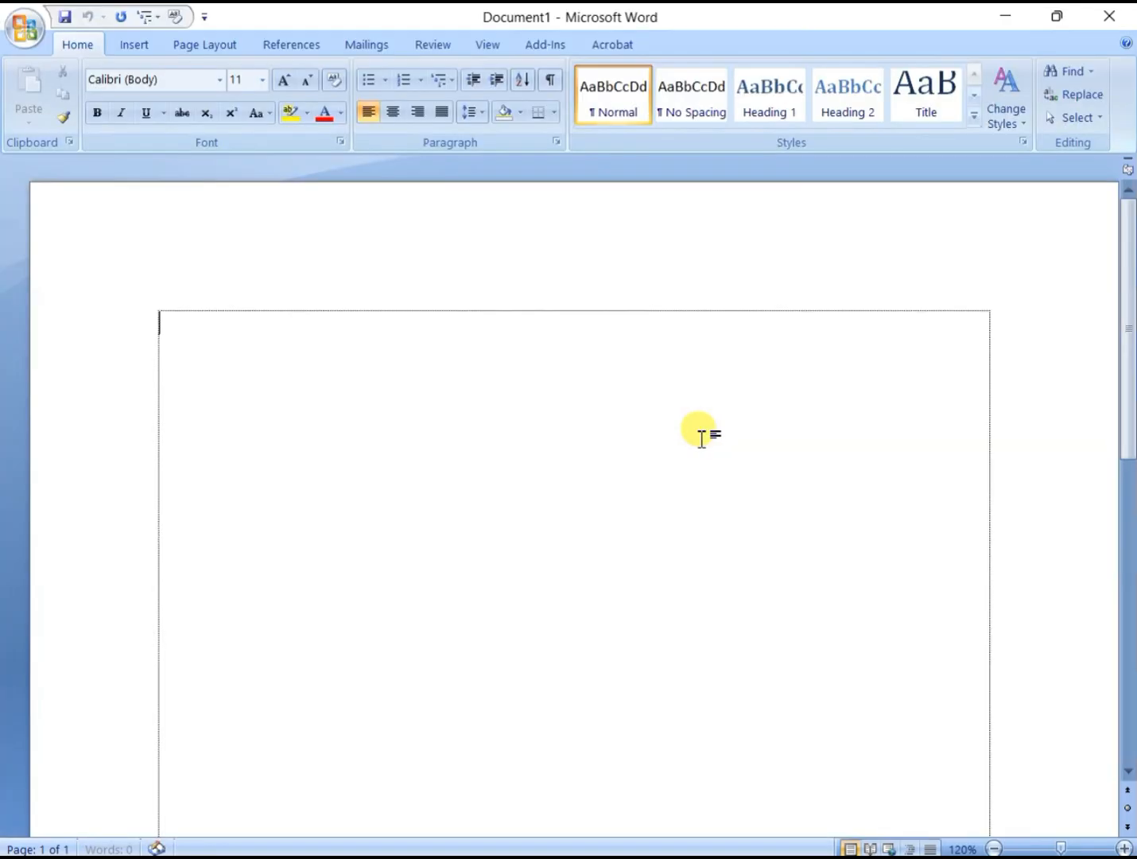
click(993, 848)
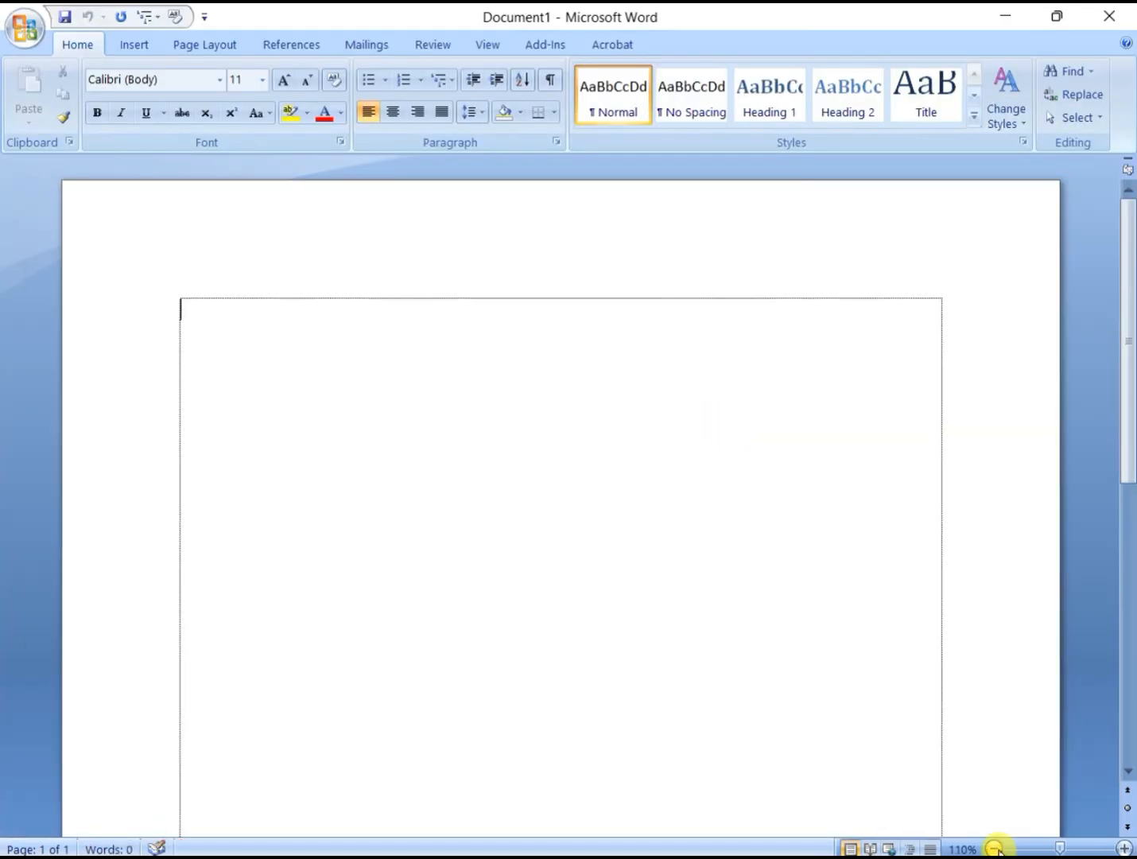
click(993, 848)
click(994, 849)
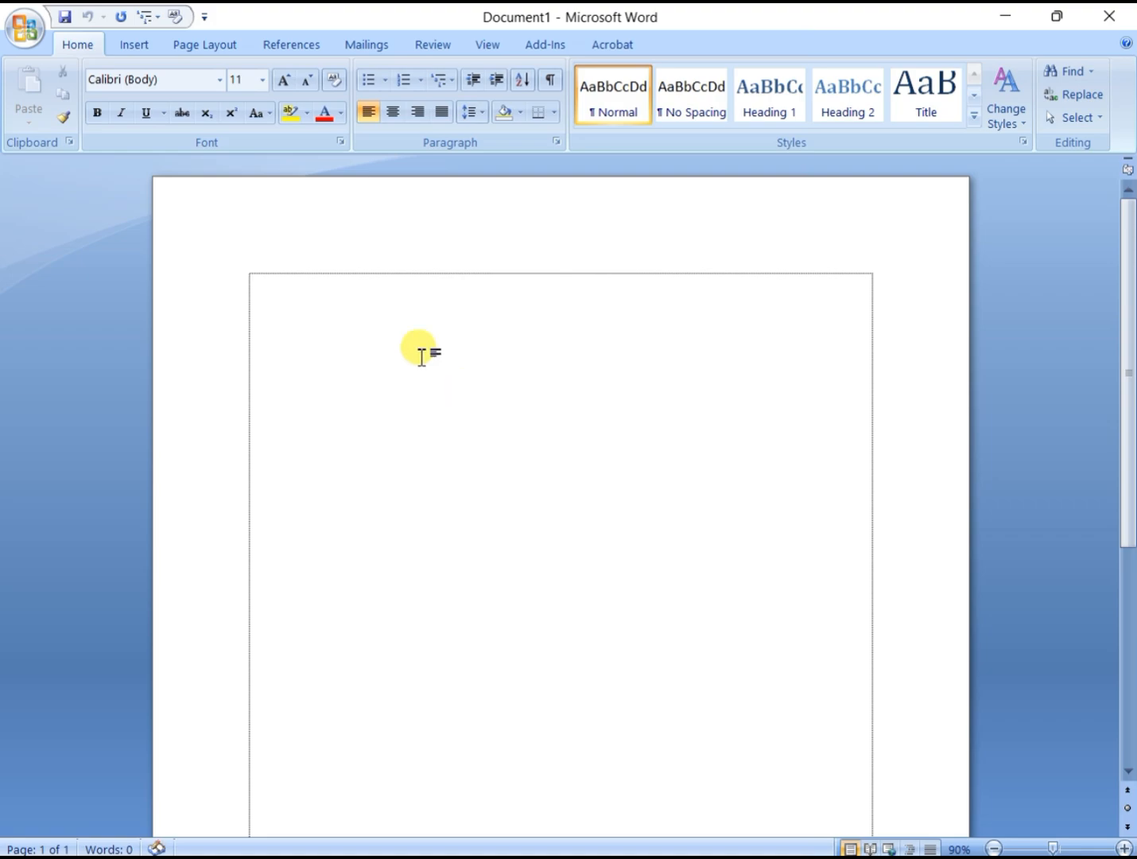
click(197, 46)
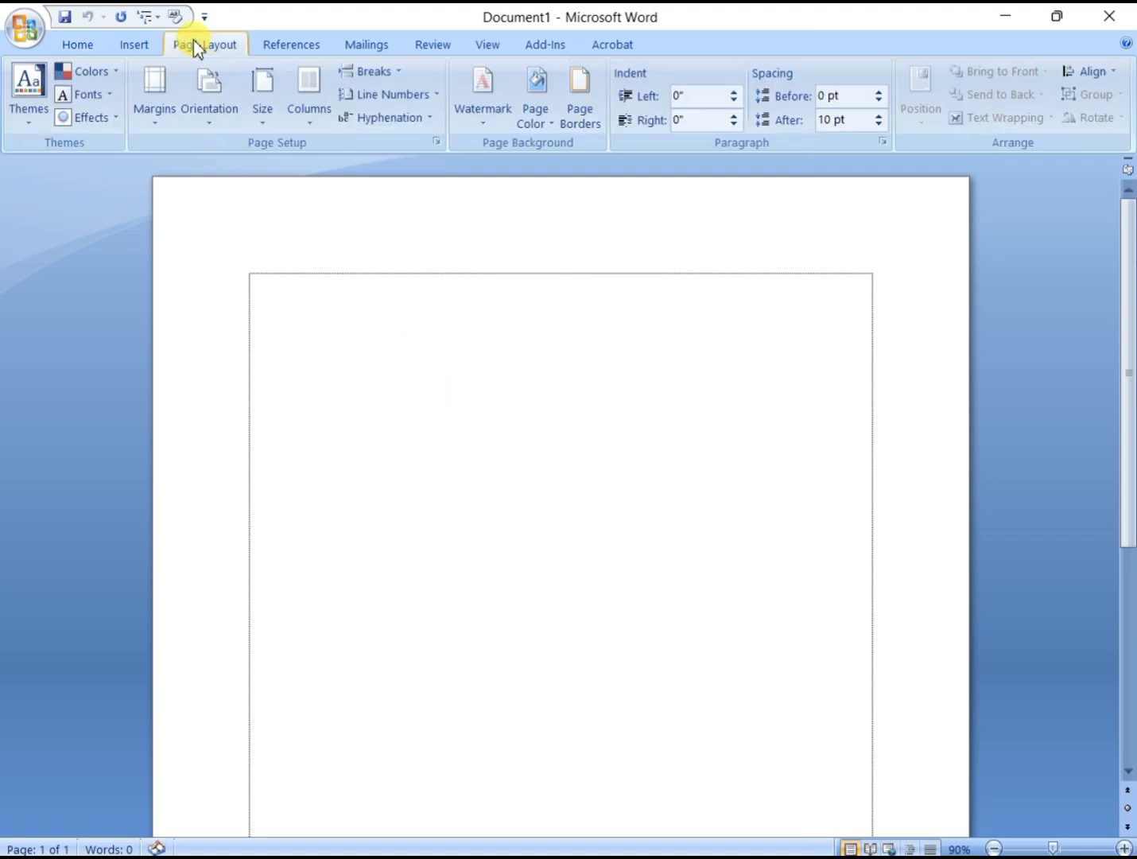
click(263, 119)
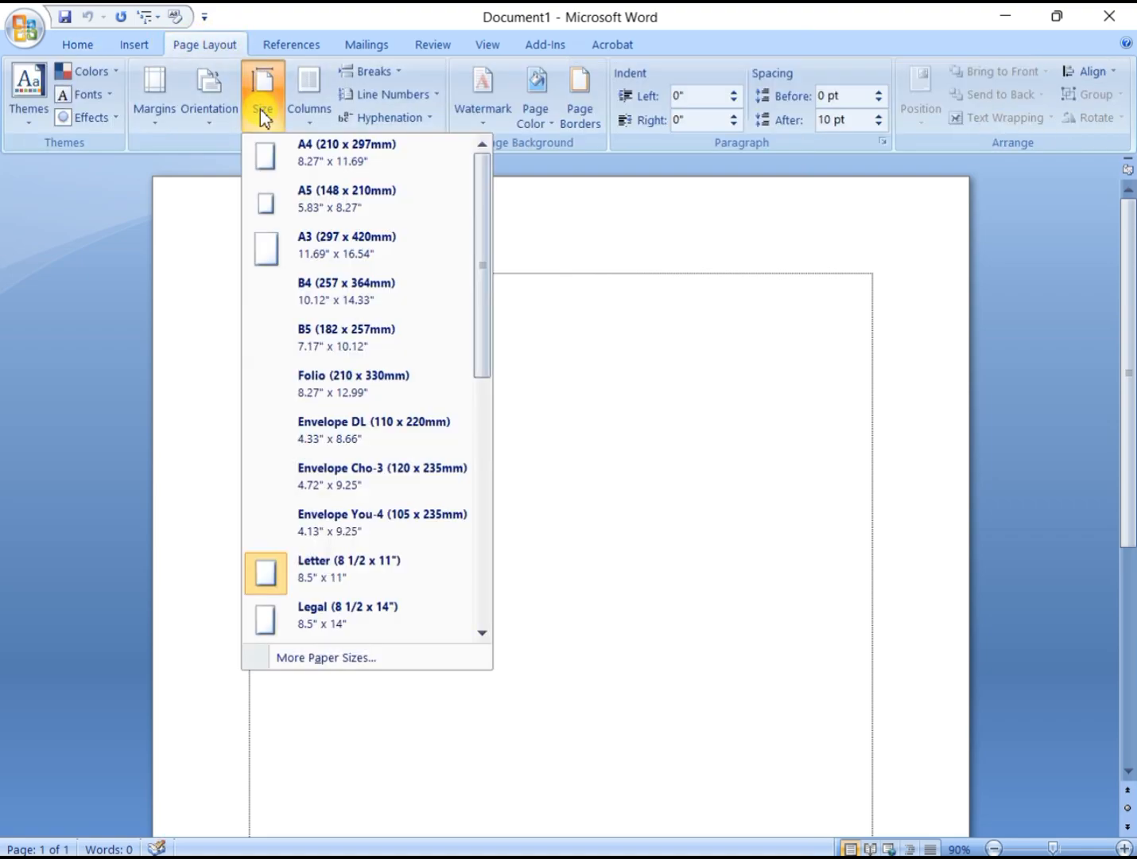
click(321, 163)
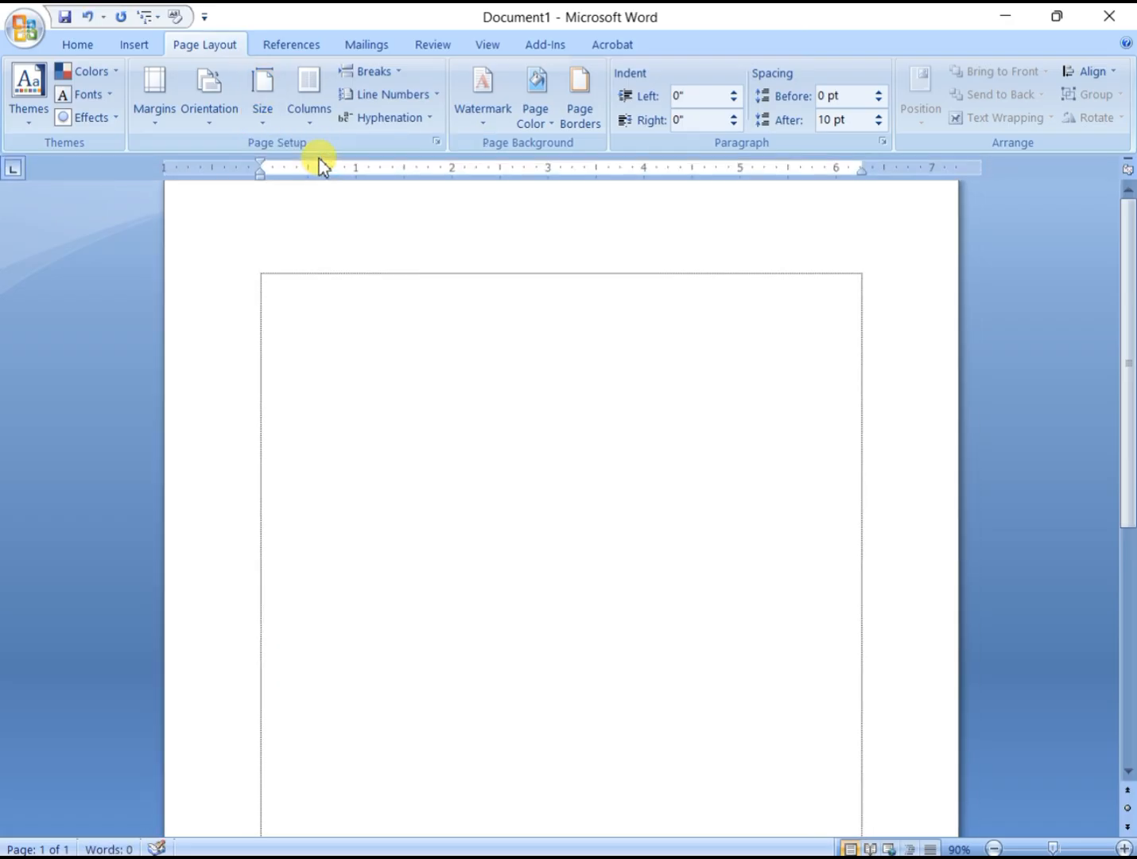
click(163, 112)
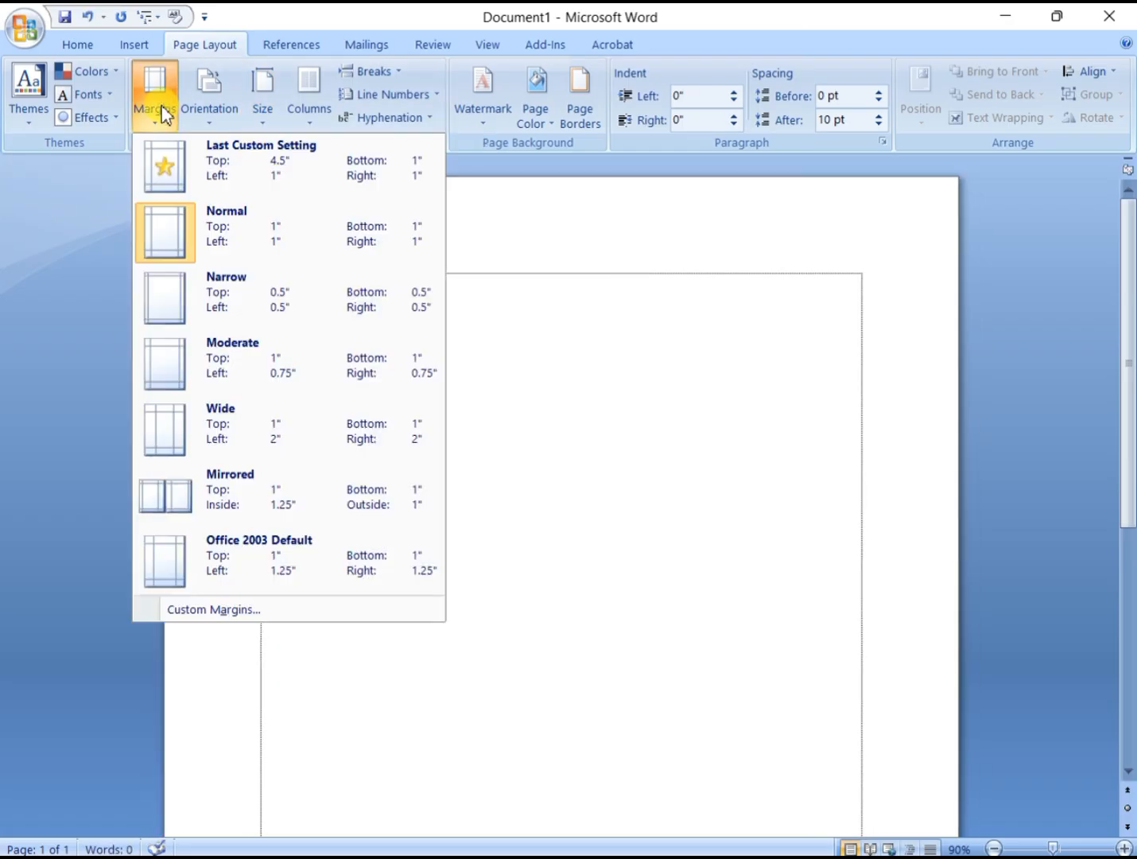
click(224, 299)
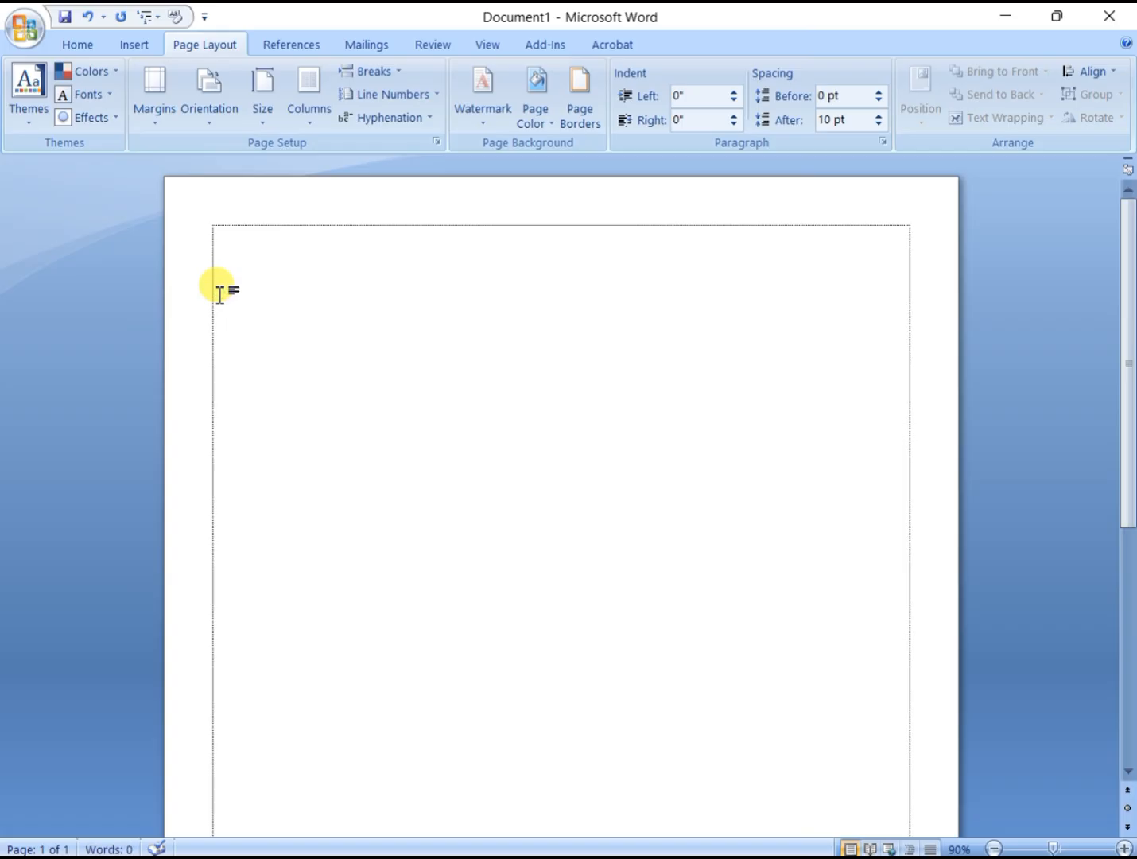
Step: Set the font to SutonnyMJ at size 16 and centre the first paragraph
click(89, 47)
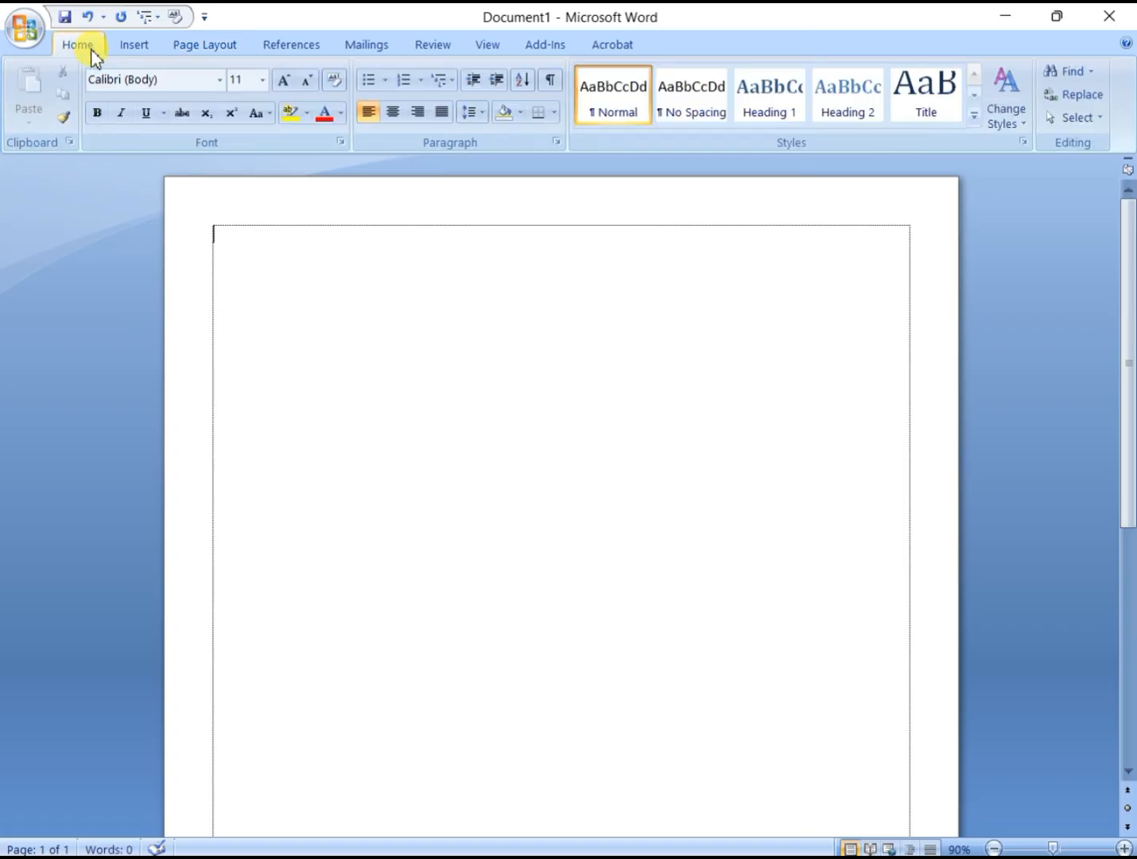
click(173, 88)
text(SutonnyMJ)
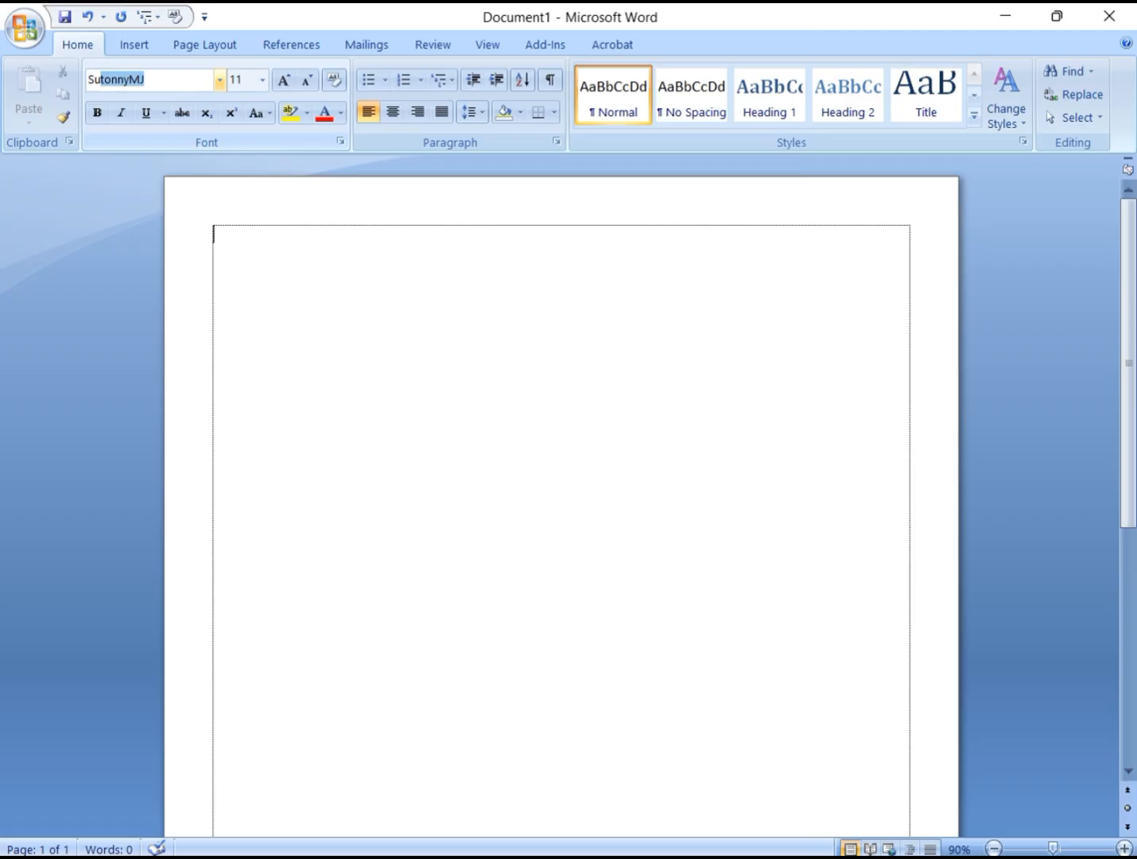
key(Return)
click(248, 83)
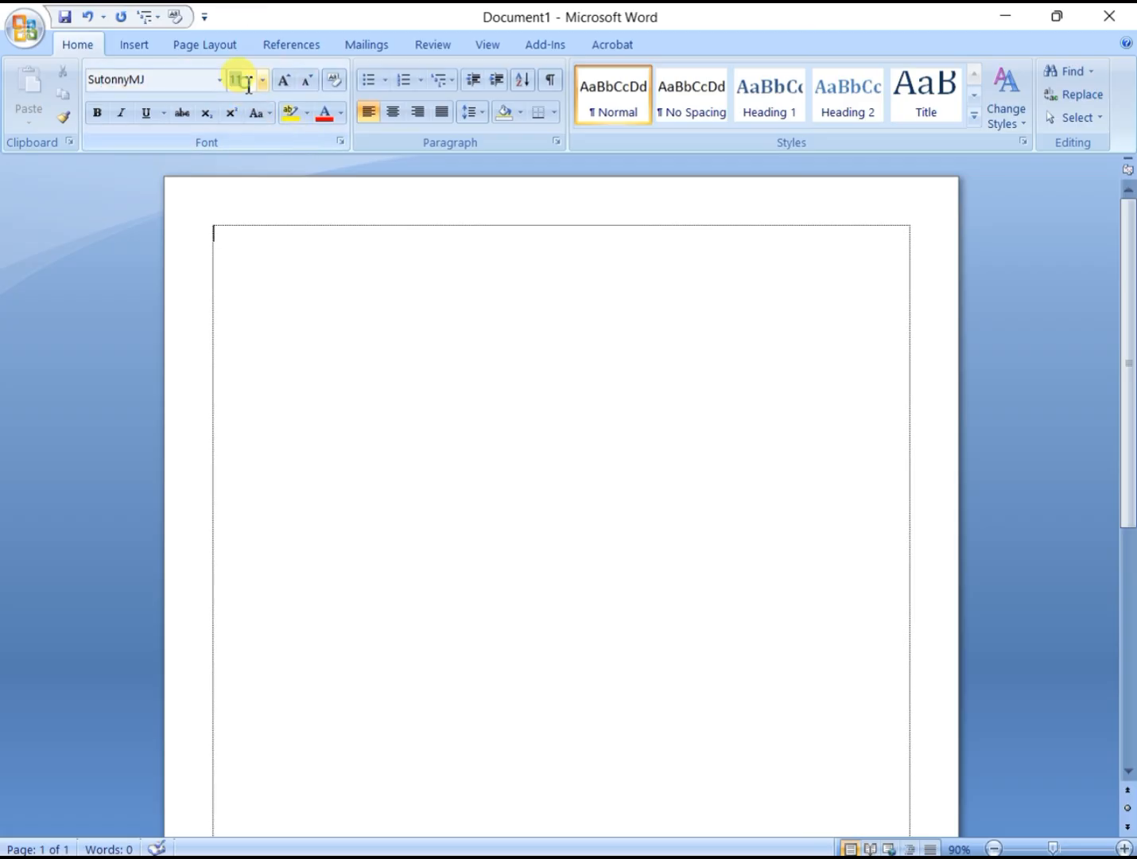
text(16)
key(Return)
scroll(533, 444, up, 3)
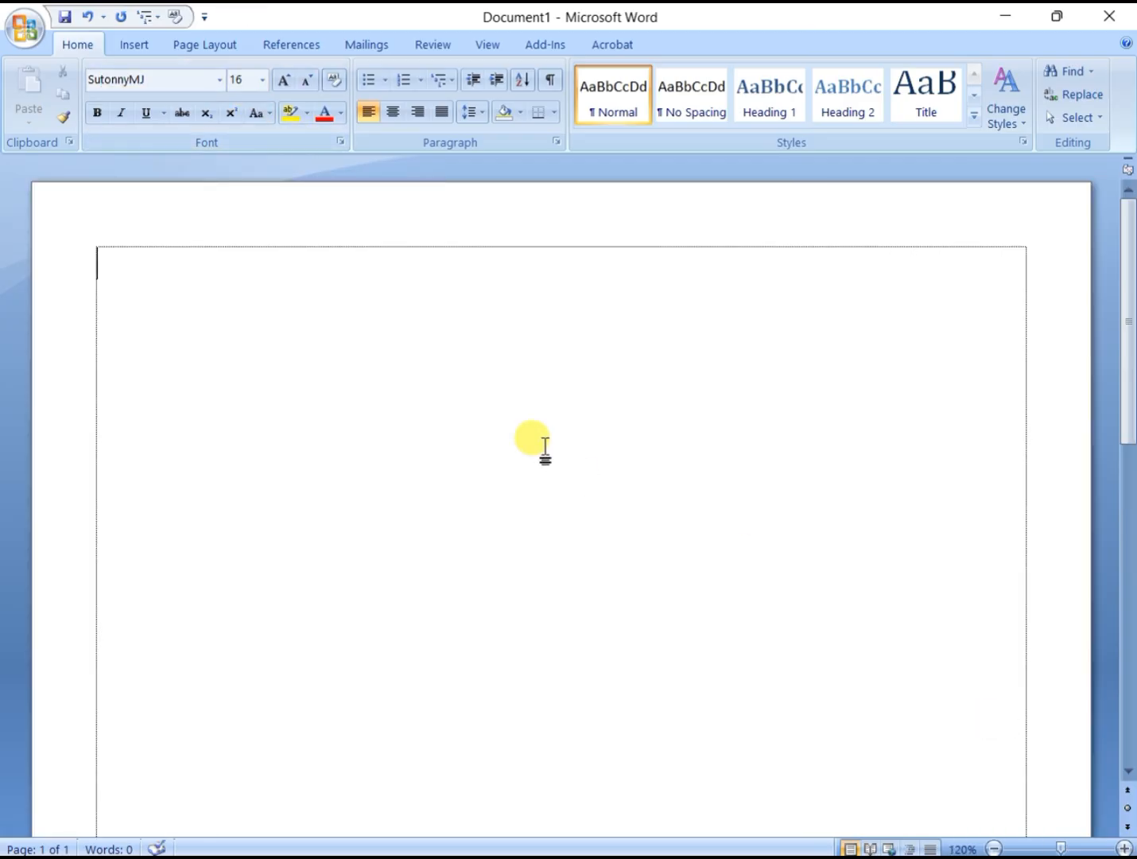
click(392, 115)
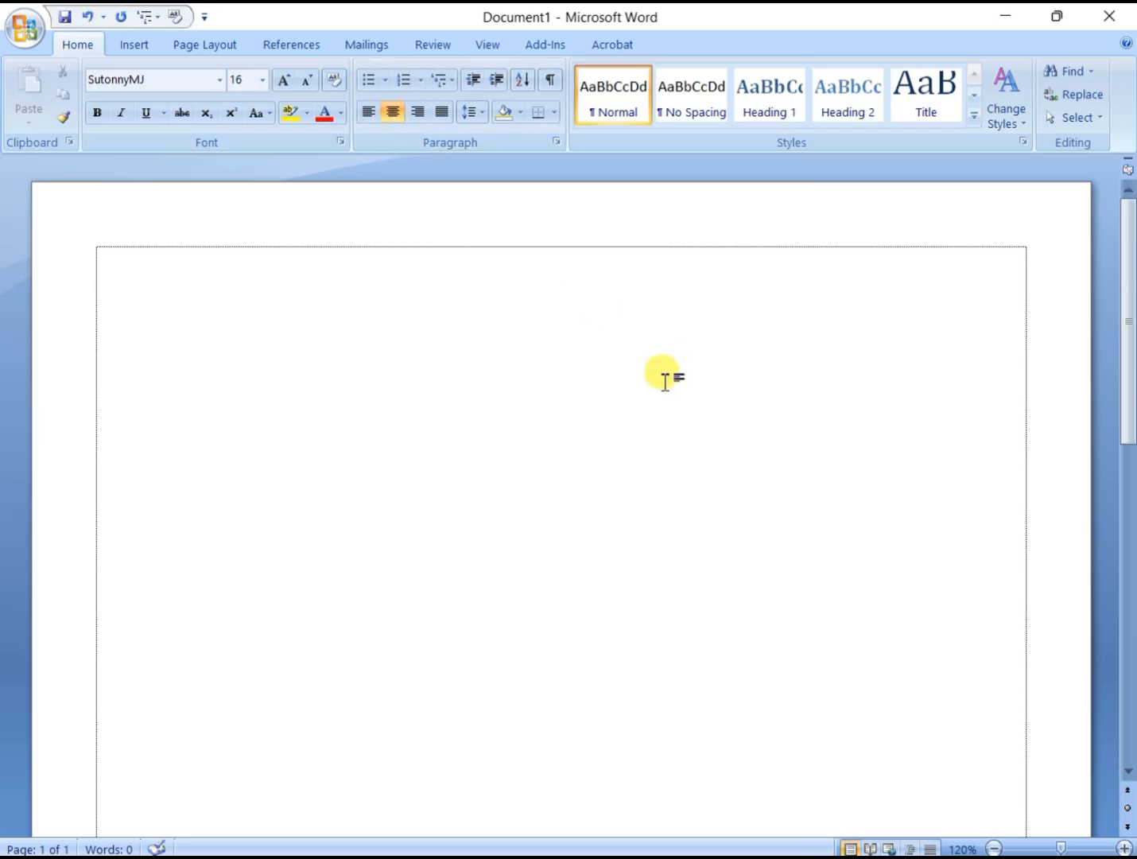
Step: Enter the school name "নিউ আলোর দিশারী কিন্ডার গার্টেন" as the first heading line
text(wbE A)
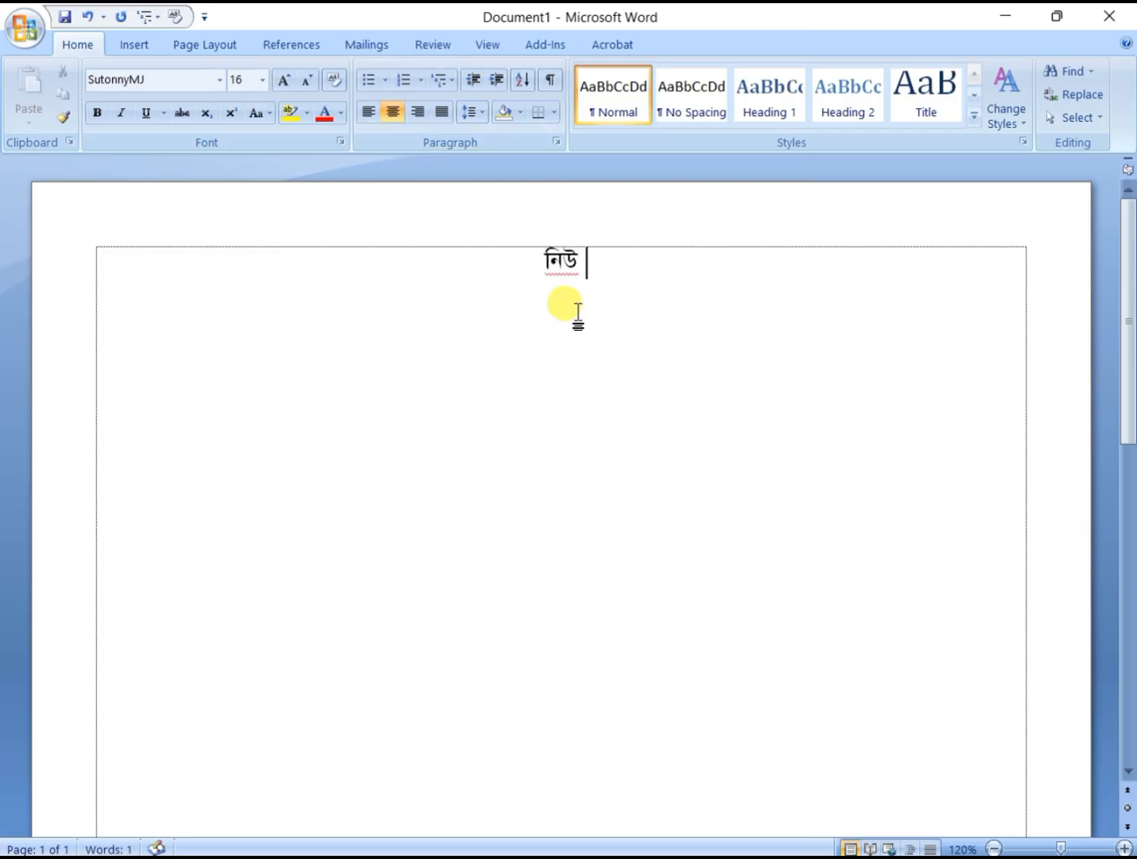
text(v‡jvi w`)
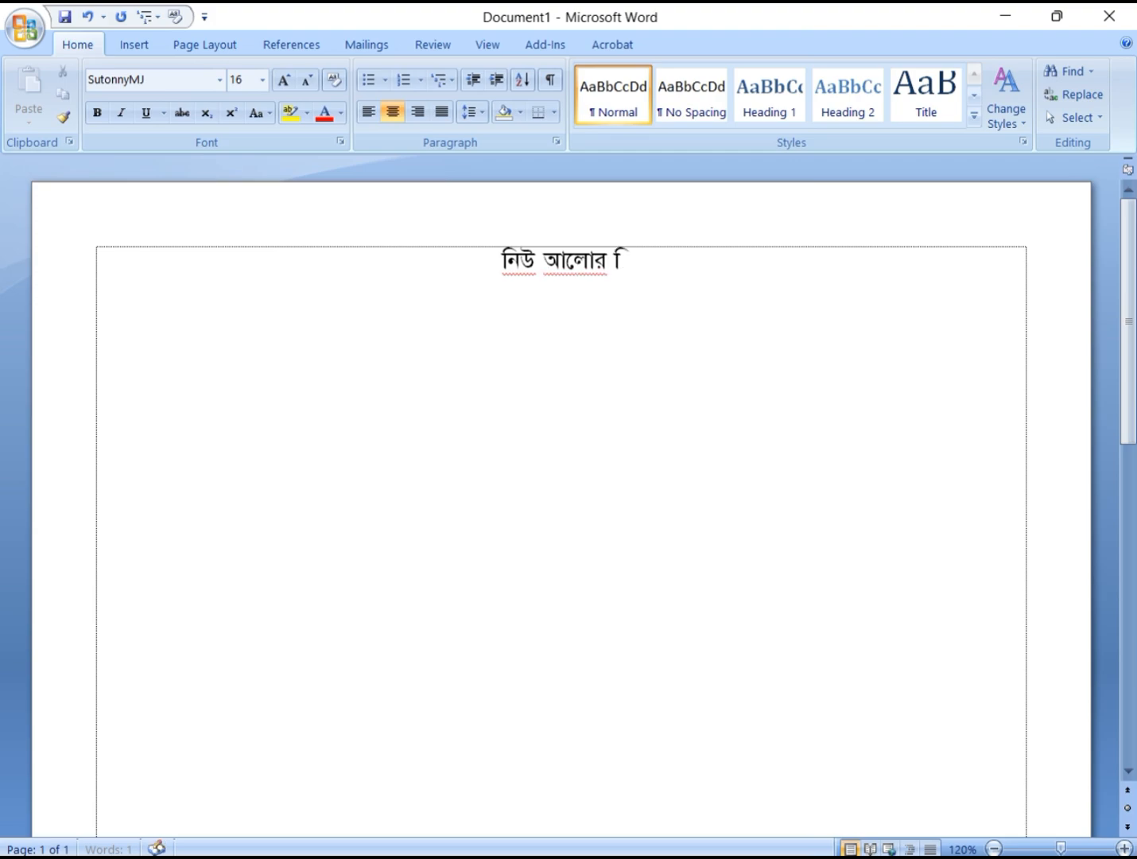
text(kvix w)
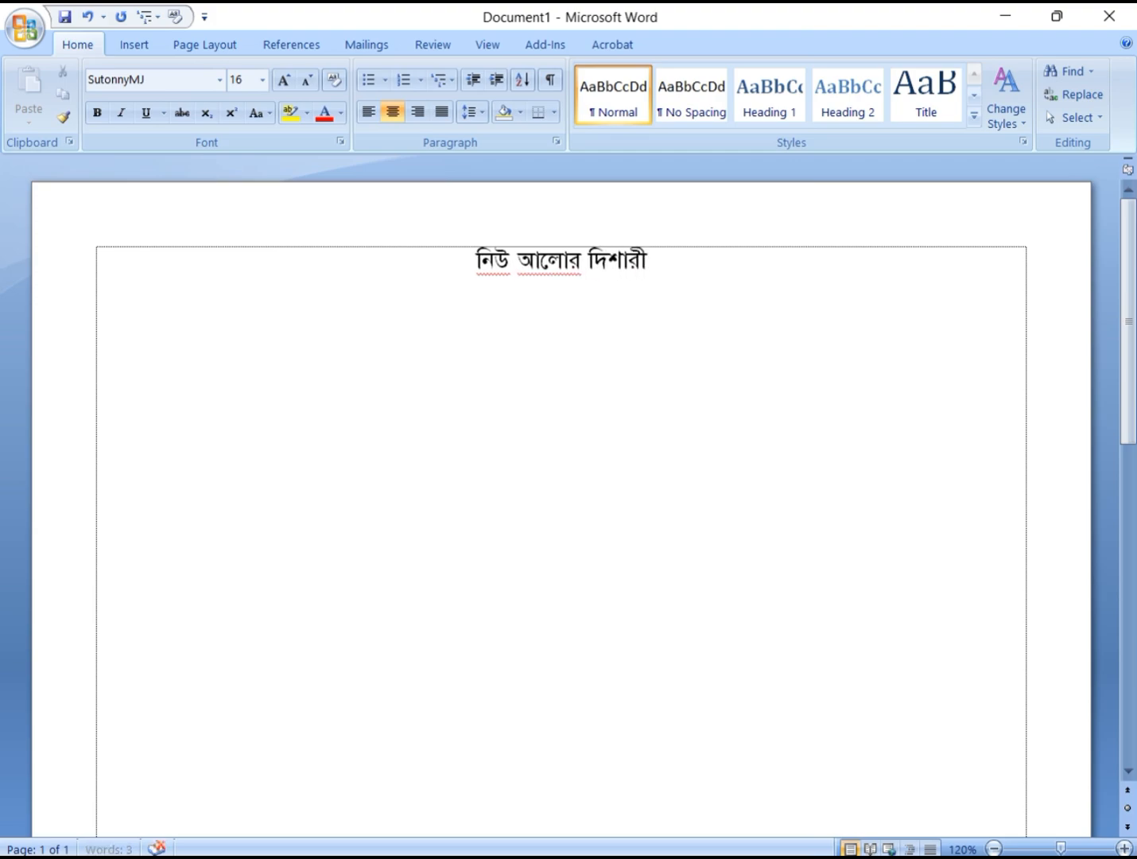
text(KÛvi Mv)
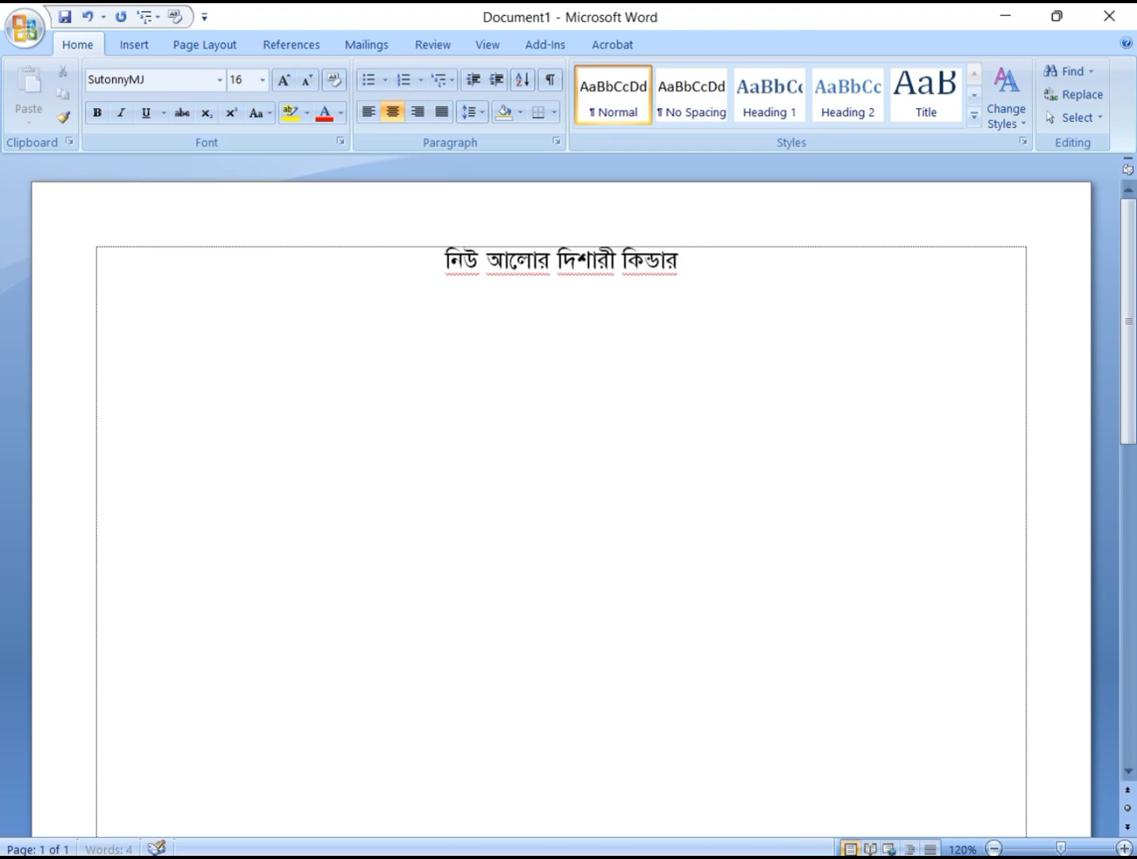
text(‡U©b)
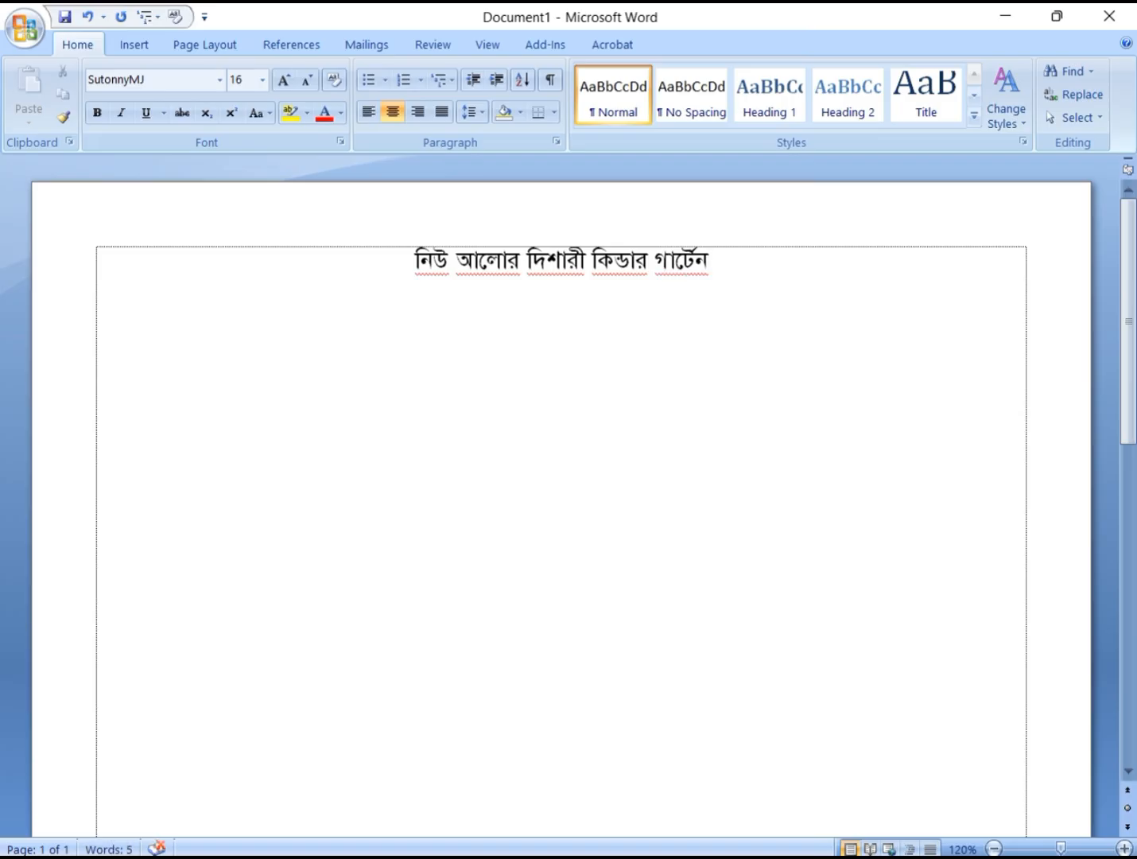
Step: Add the school's address line in Bangla below the school name, ending with a full stop (।), and start a new line
text(ˆZqv)
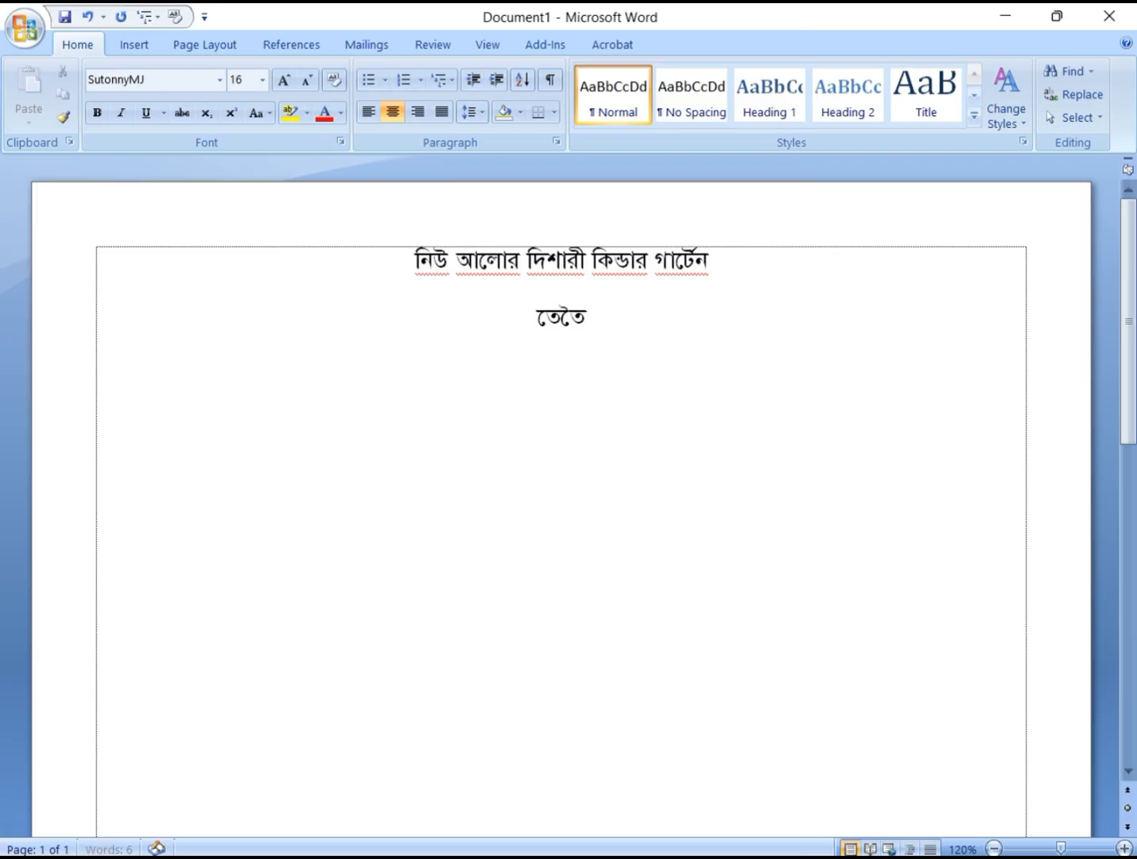
text(, nweMGt)
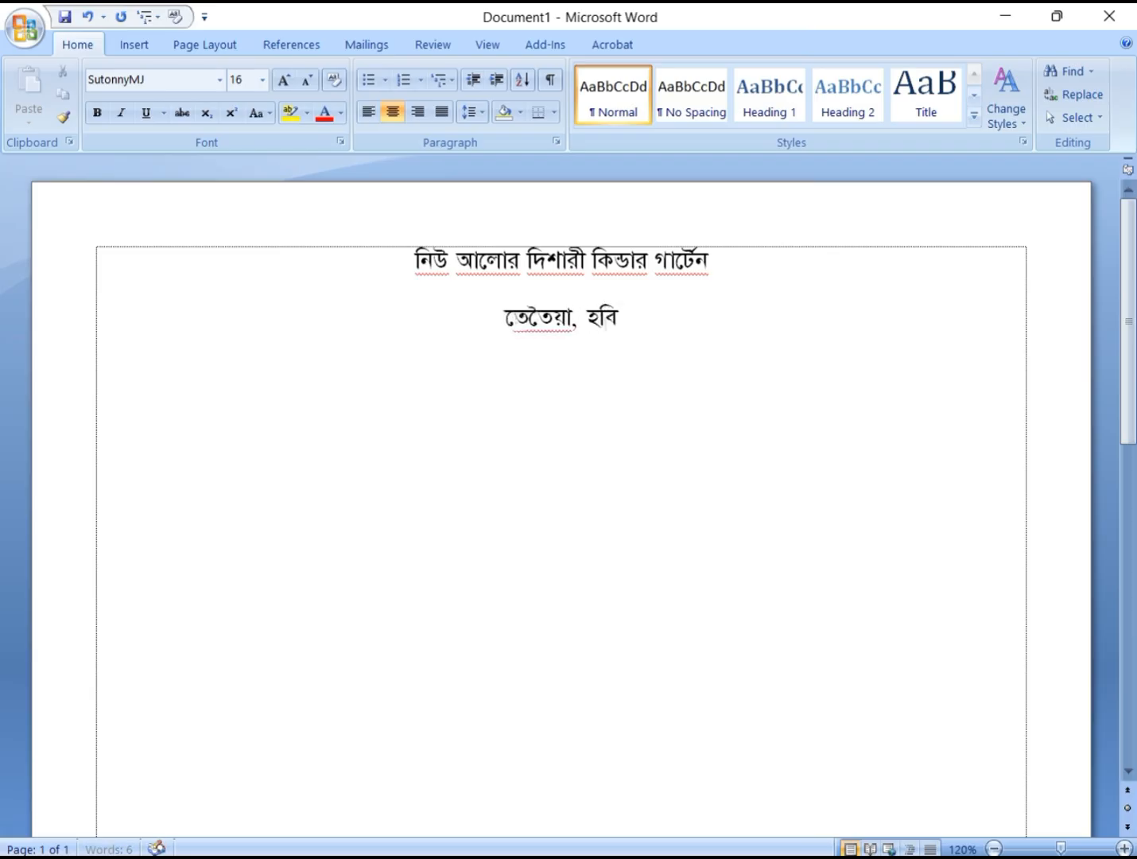
text(Ä)
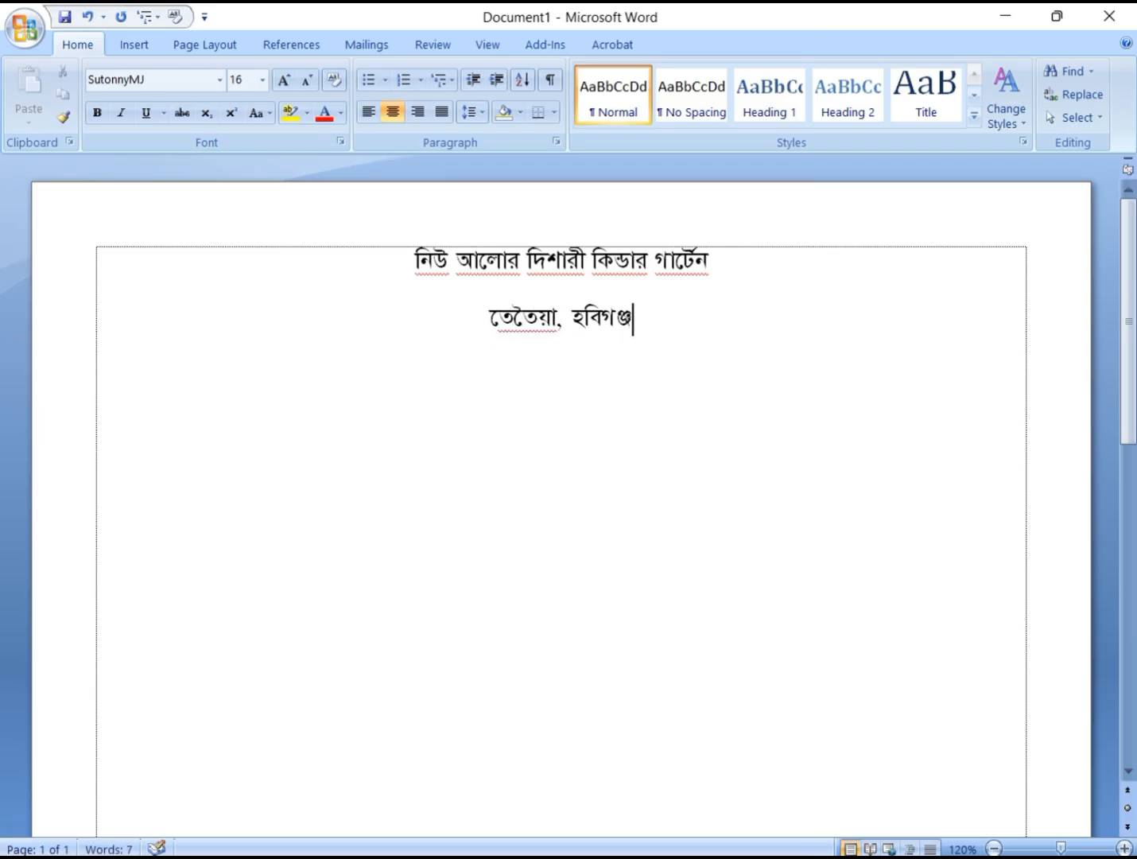
text(|)
key(Return)
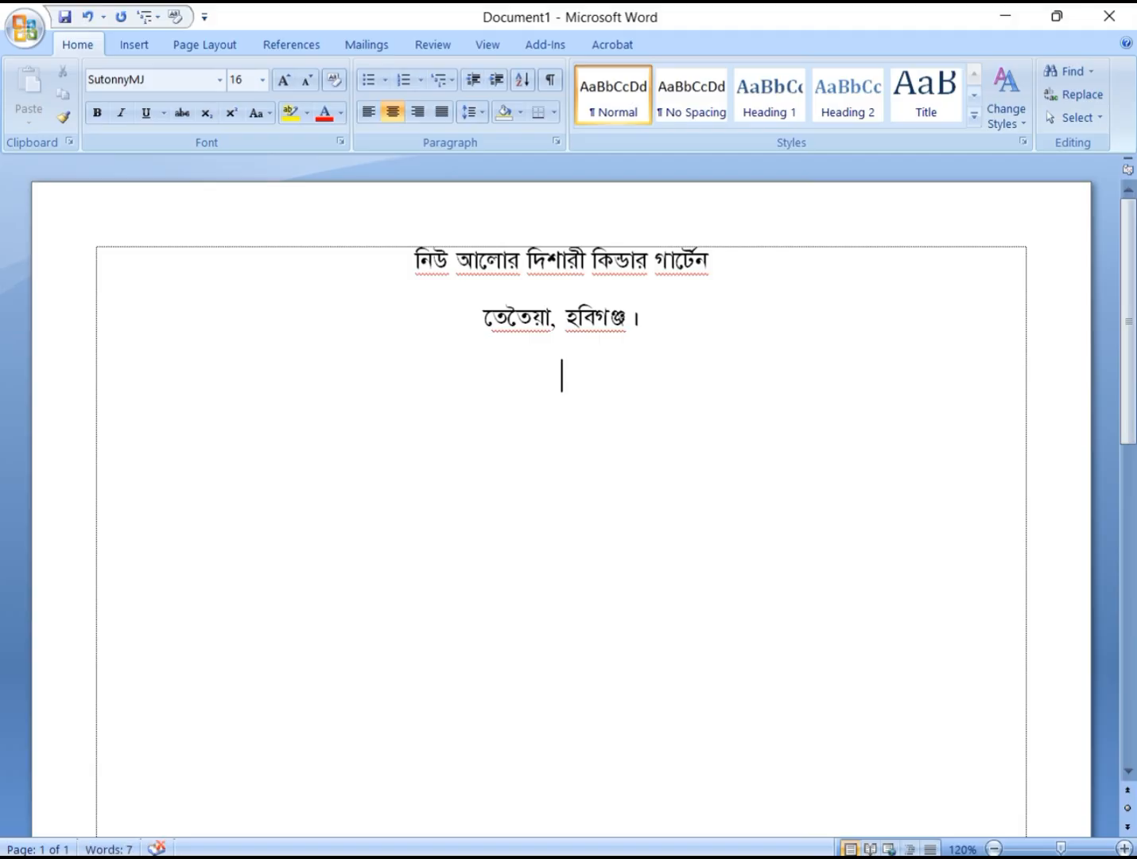
Step: Enter the exam title "১ম সাময়িক পরীক্ষা ২০২৬ইং" as the third heading line
text(1g mvgwqK)
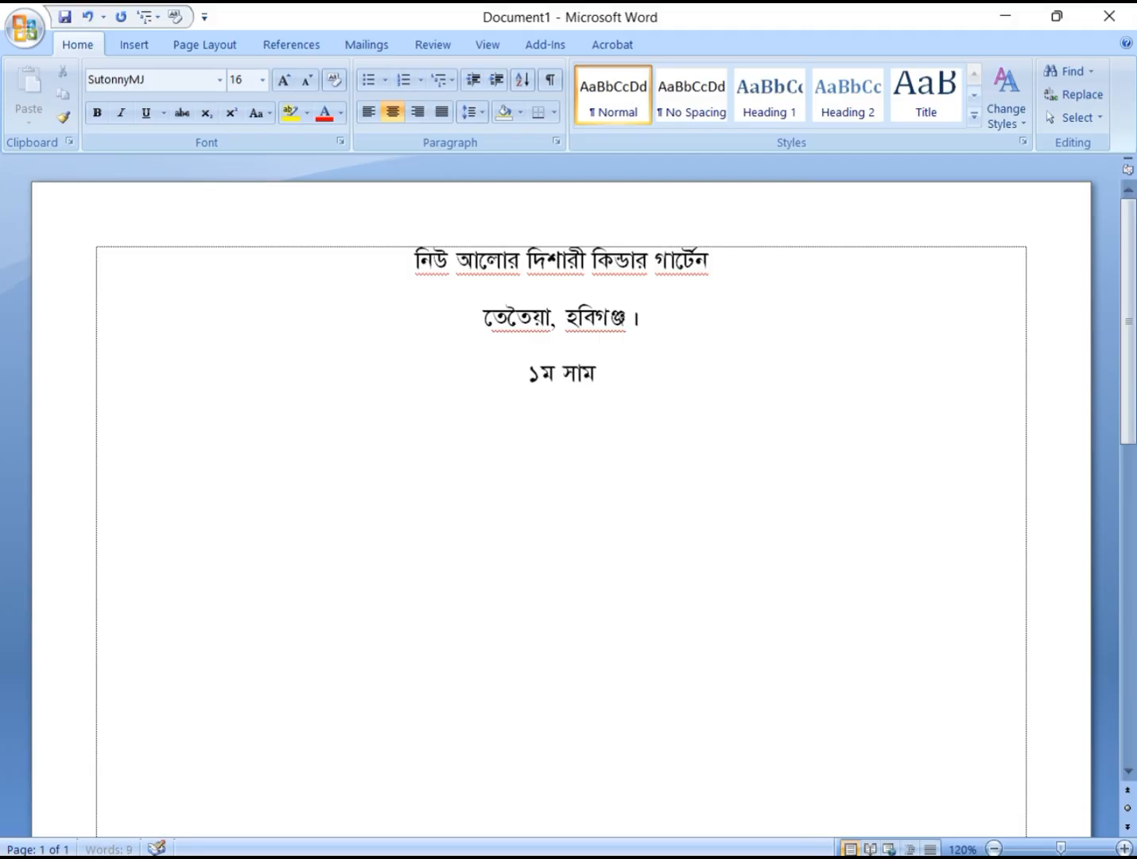
text( cix)
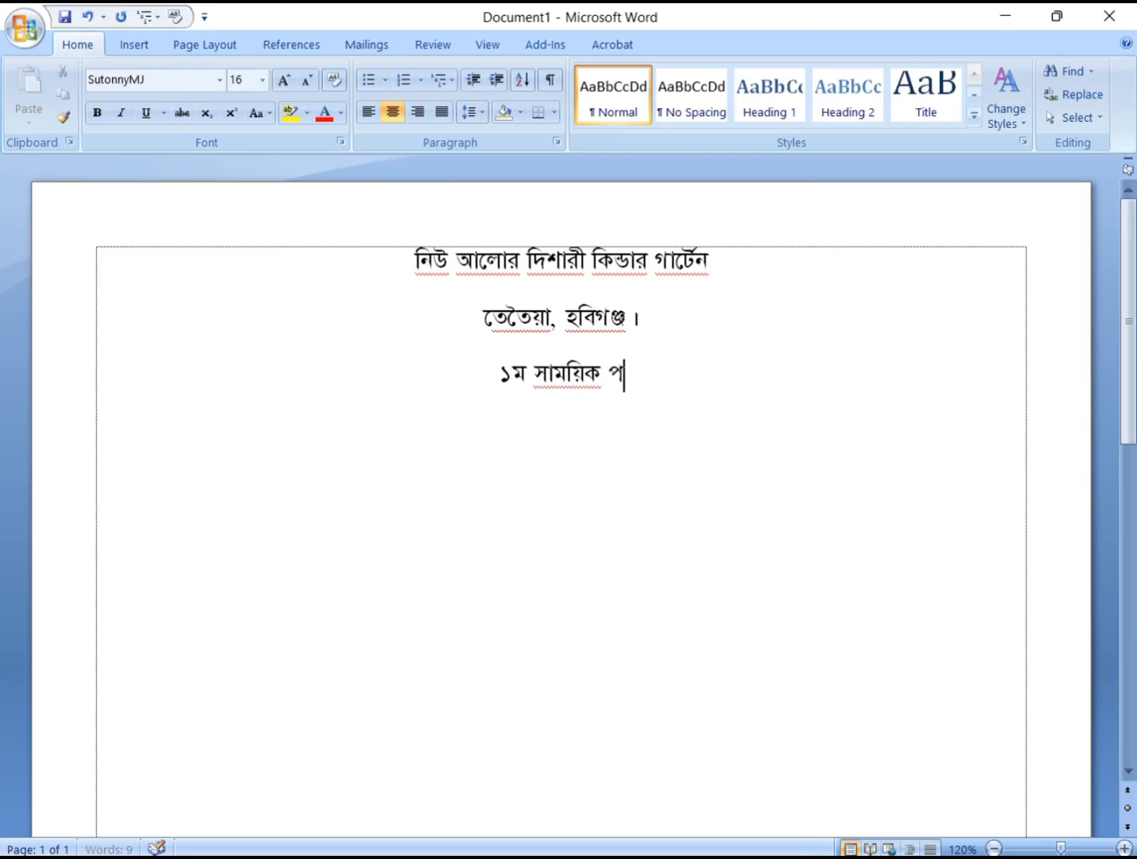
text(¶v)
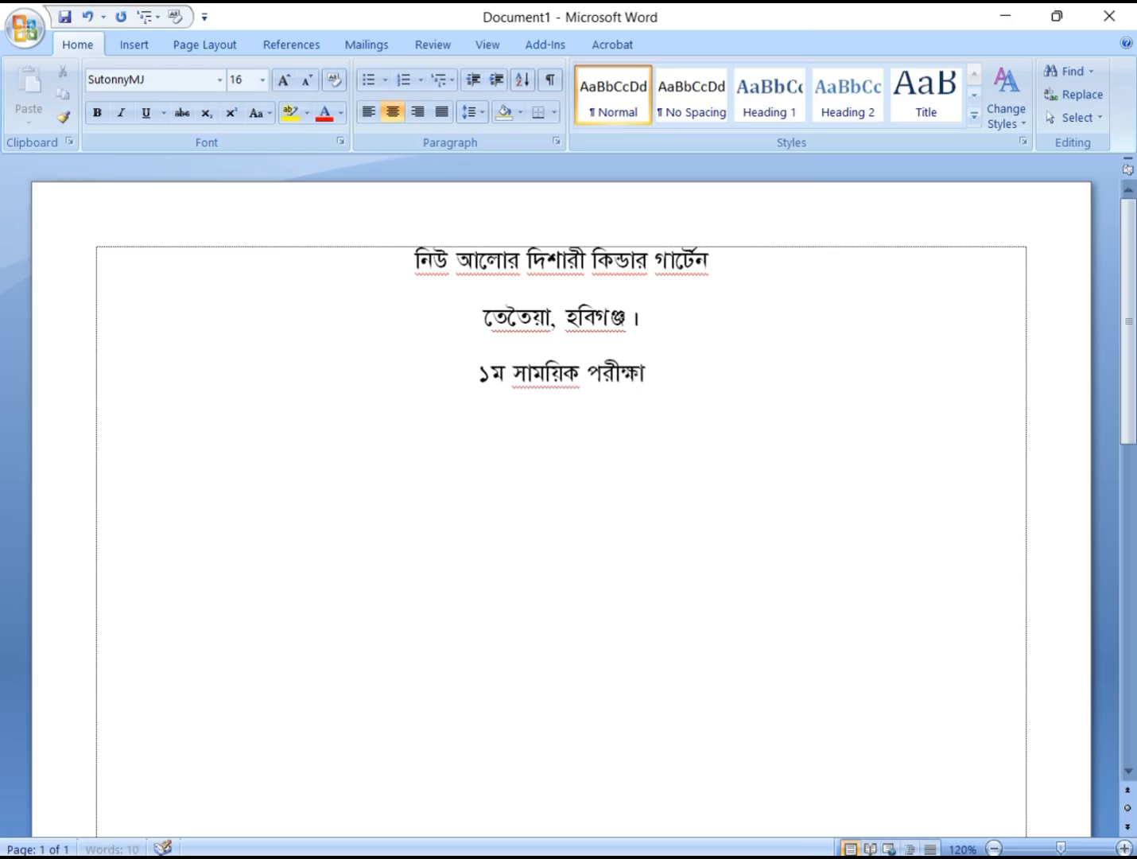
text( 2026)
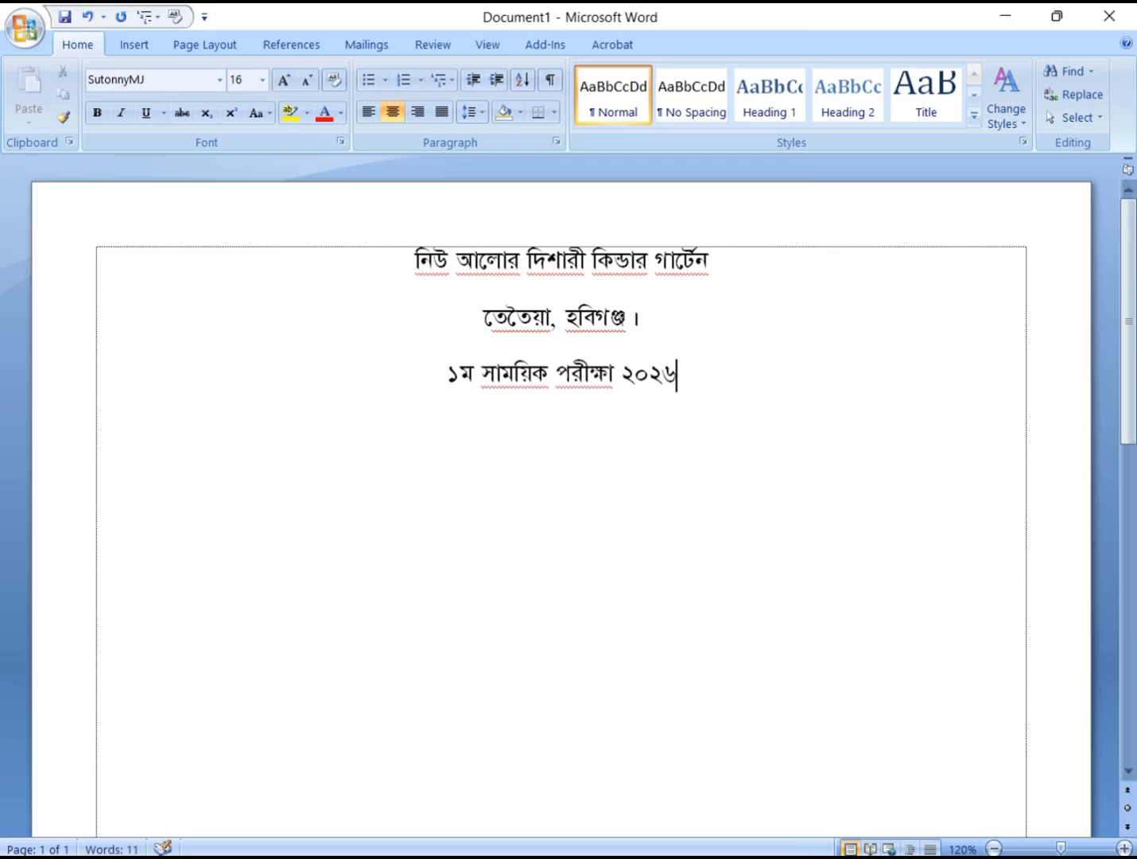
text(B)
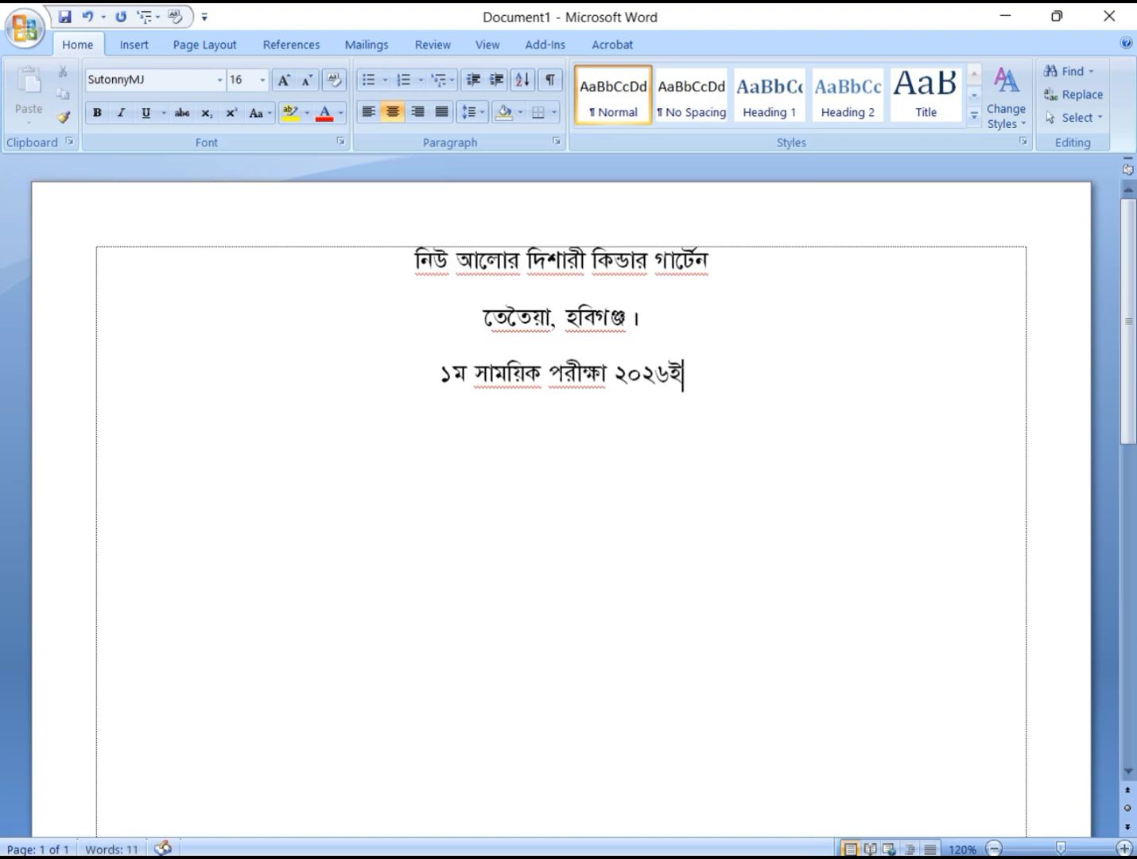
text(Q)
Step: Remove the paragraph spacing after all three heading lines
drag(698, 379, 398, 281)
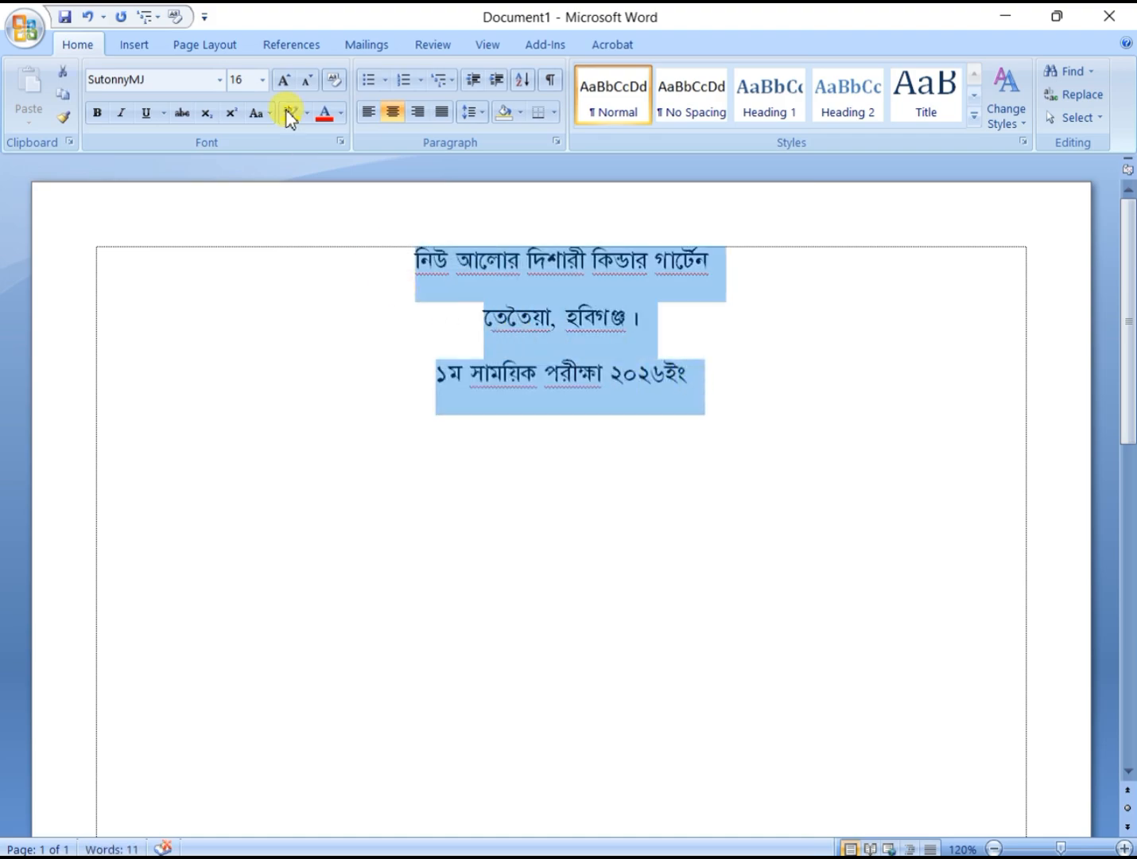
click(212, 47)
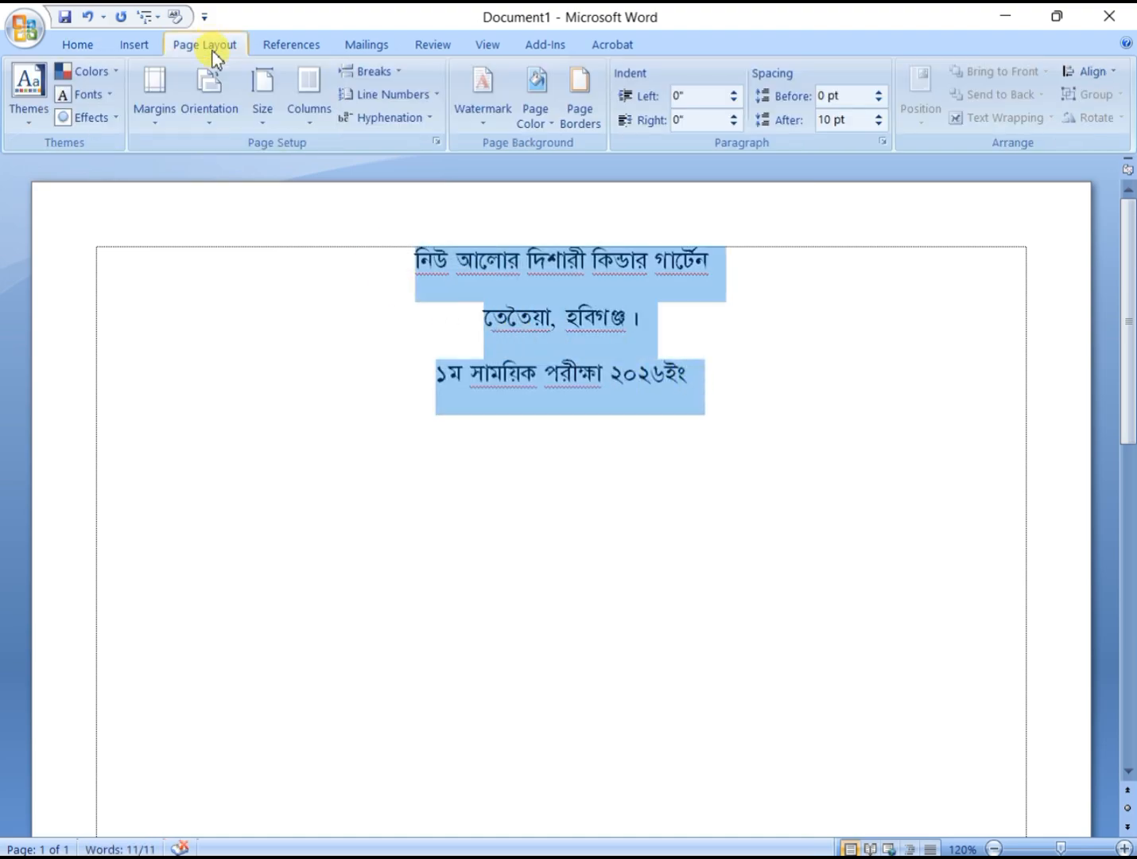
click(879, 125)
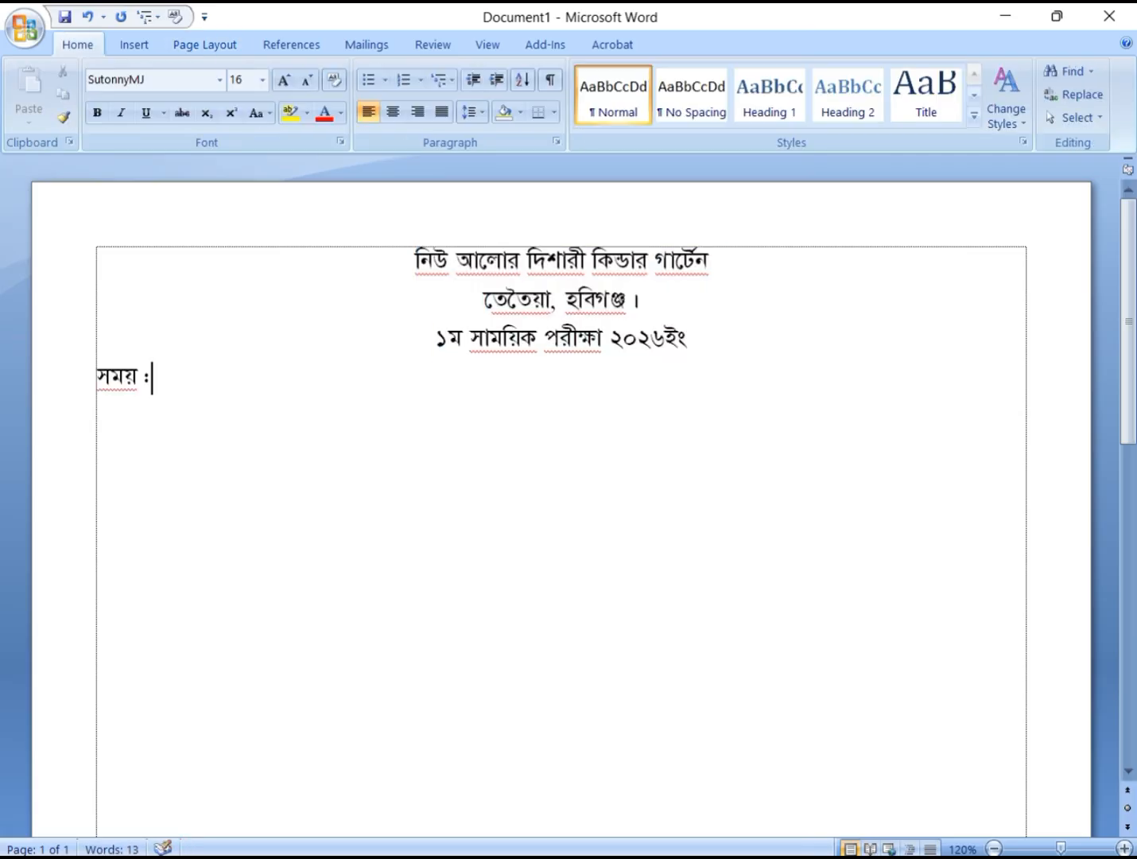
Step: Complete the left-aligned line under the heading so that it reads "সময় : ২.৩০ মিনিট" followed by "পূর্ণমান : ১০০"
text(2.30 dmdvt)
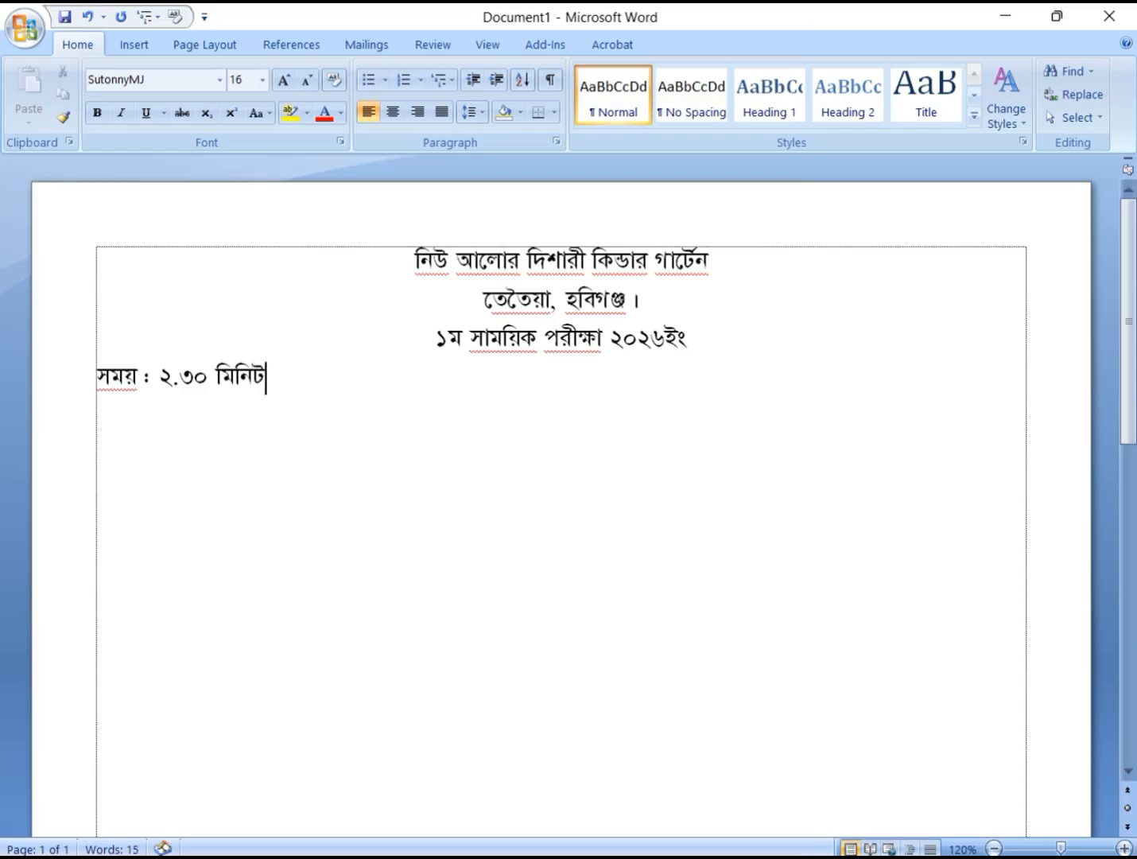
text(   rSBAmfb :)
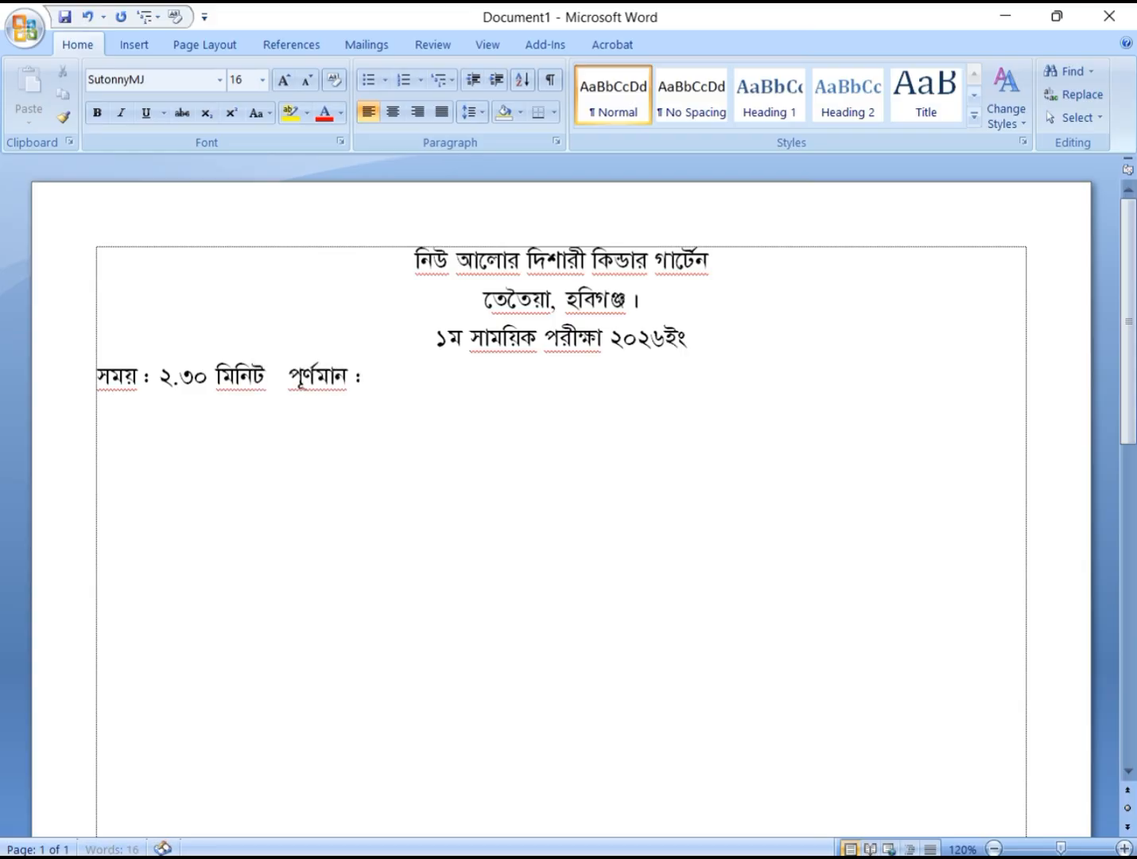
text( 100)
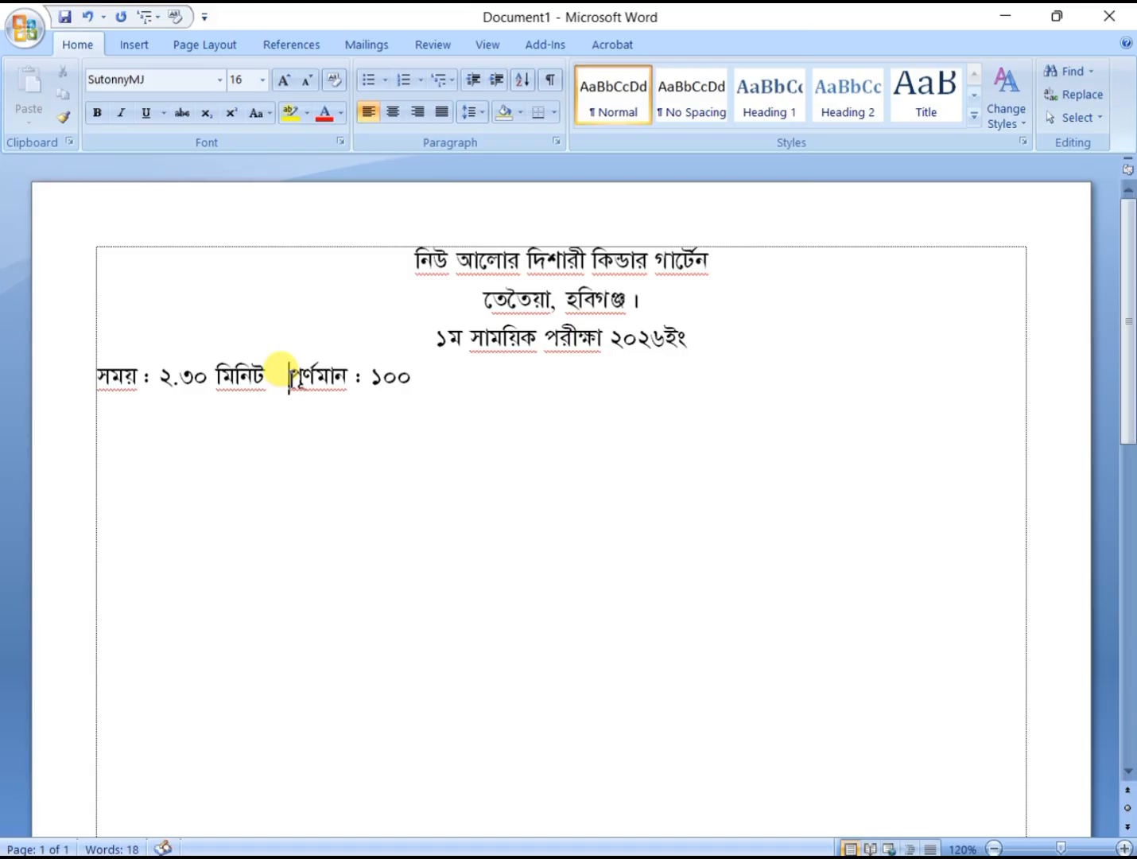
Step: Move the "পূর্ণমান : ১০০" text with tab spacing to the far end of its line, near the right margin
click(285, 373)
key(Tab)
key(Tab)
key(Tab)
key(Tab)
key(Tab)
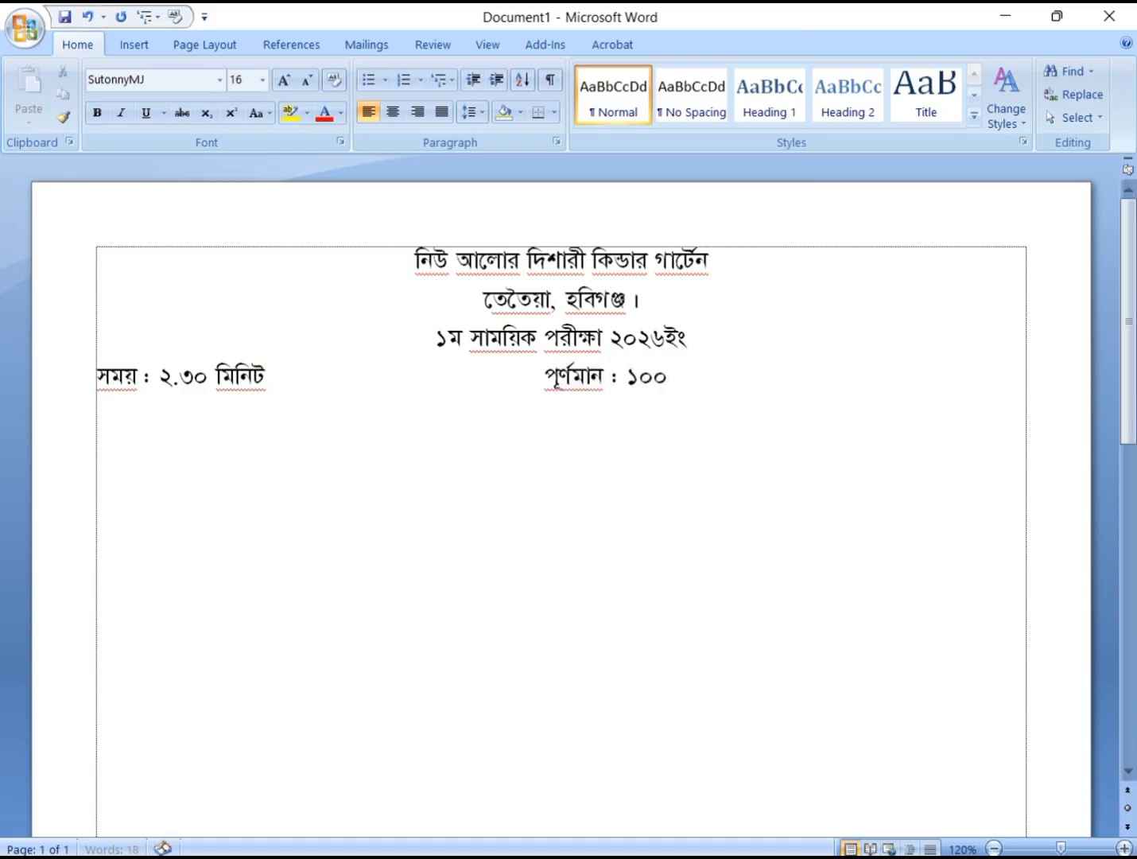
key(Tab)
key(Tab)
key(Tab)
key(Tab)
key(Tab)
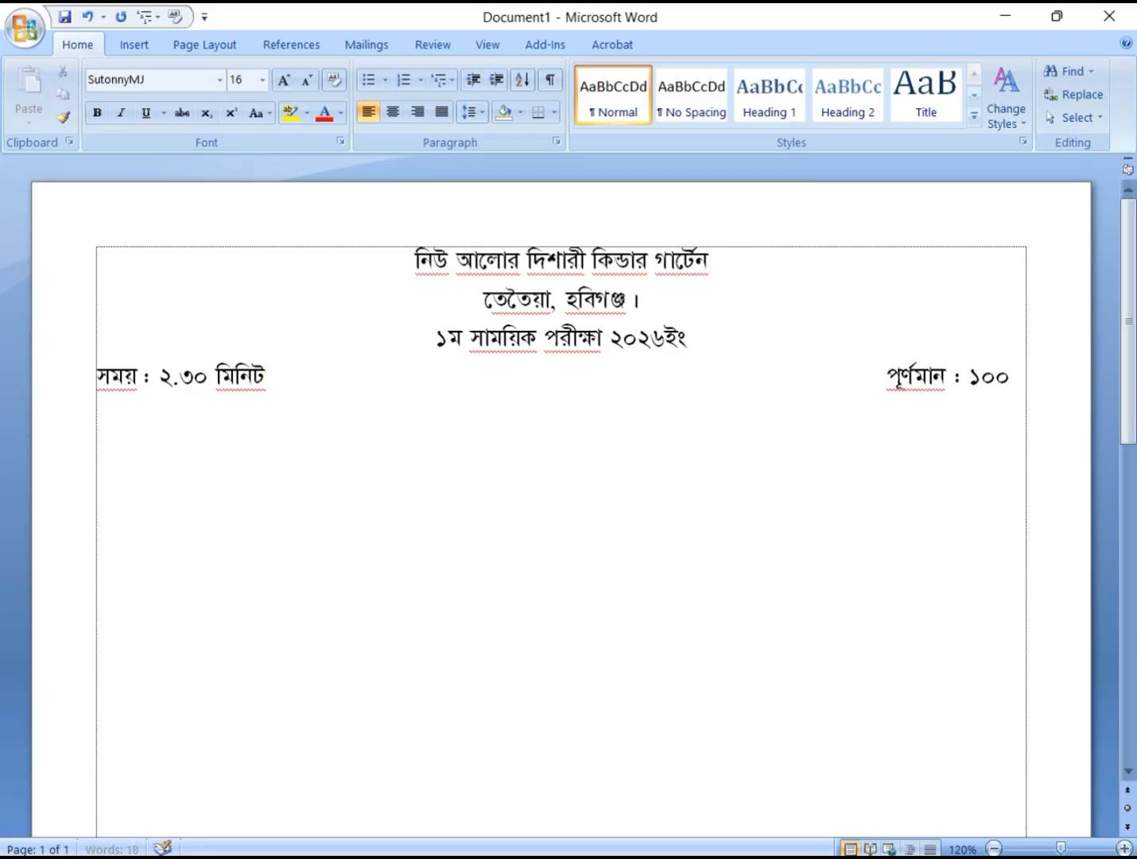
Step: Draw a straight horizontal line shape directly beneath the time and full marks line, spanning from margin to margin
click(140, 42)
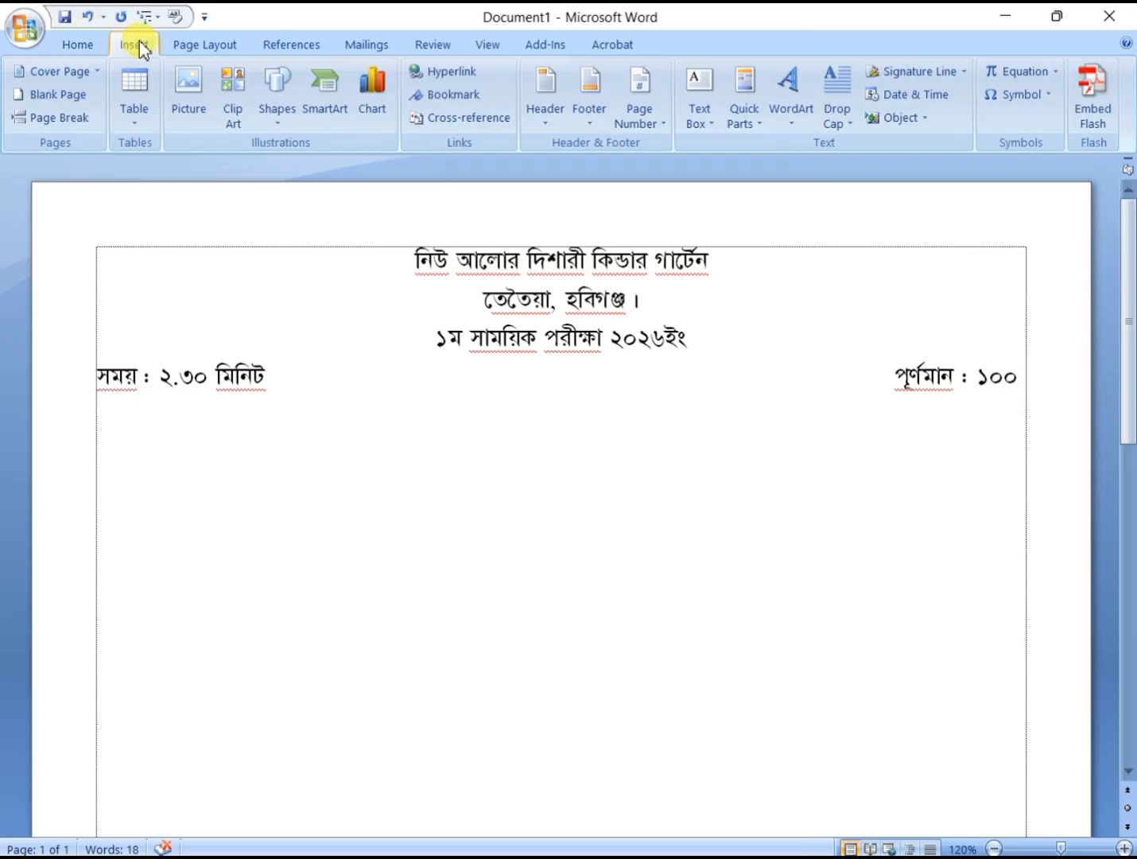
click(284, 112)
click(292, 167)
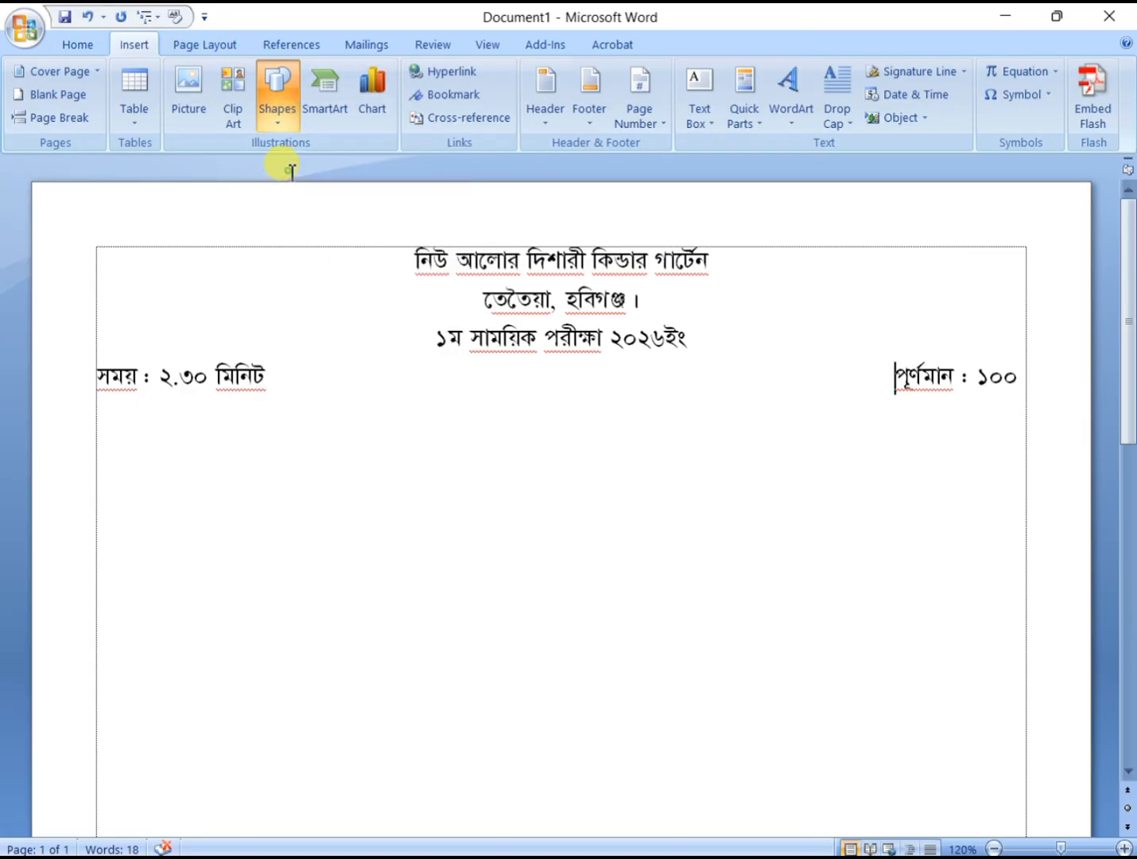
drag(101, 388, 1041, 391)
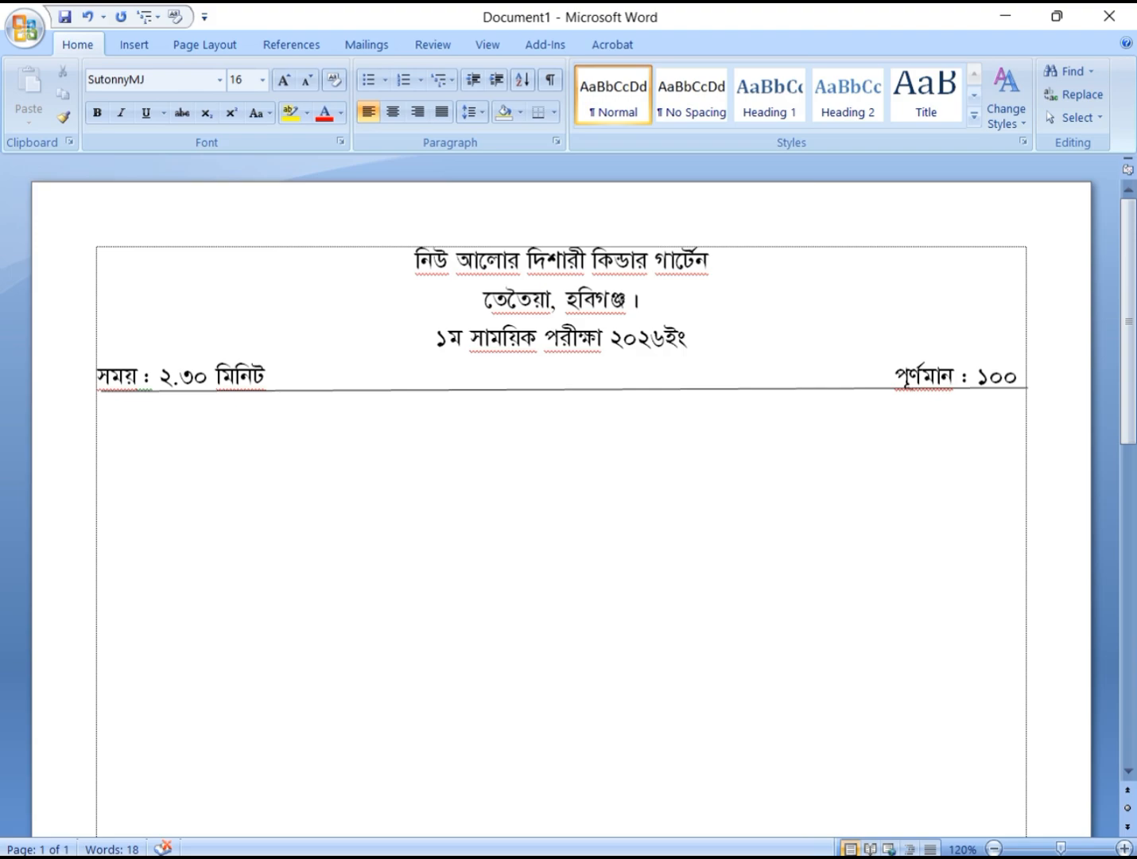
Step: Add a line below the rule with "নাম" and "রোল", each followed by a dotted blank, filling the full line width
text(নাম)
text(রো)
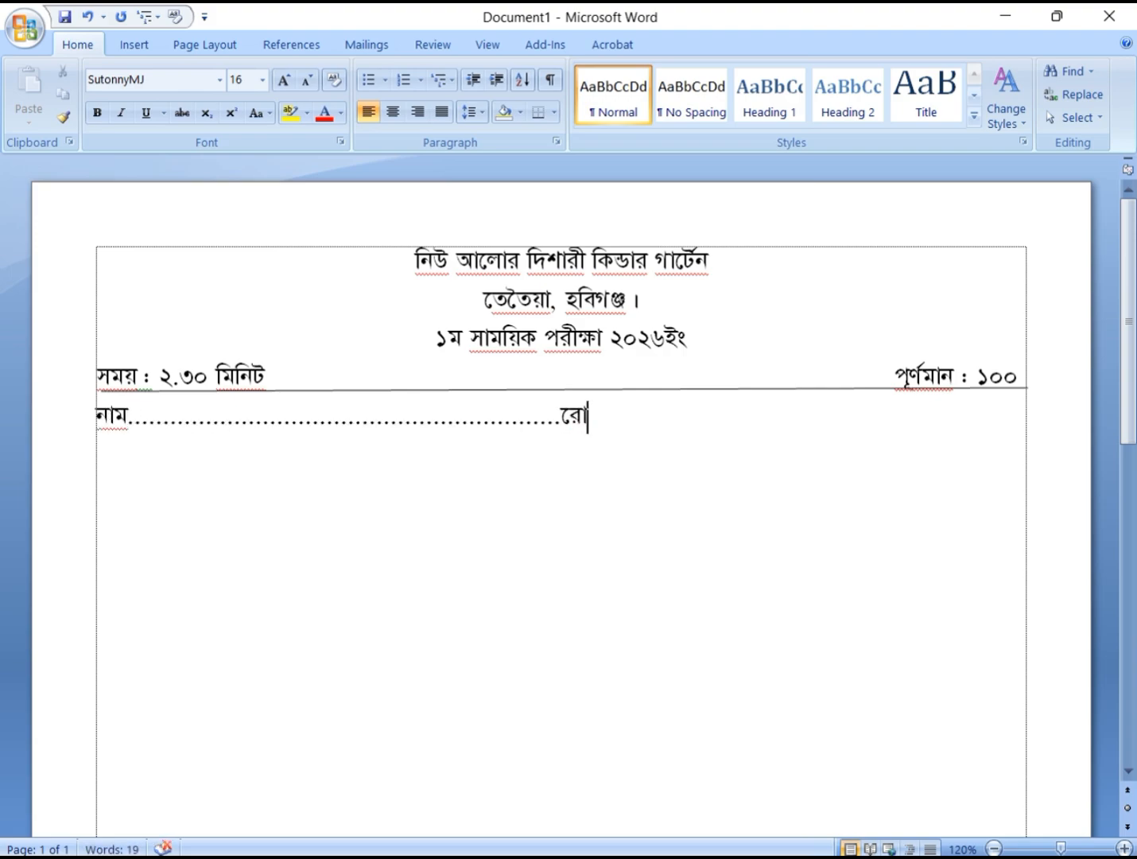
text(ল........................................................)
key(Return)
Step: Enter the first question as "১। স্বরবর্ণ লিখ (অ-ঔ) পর্যন্ত" and start a new line
text(১)
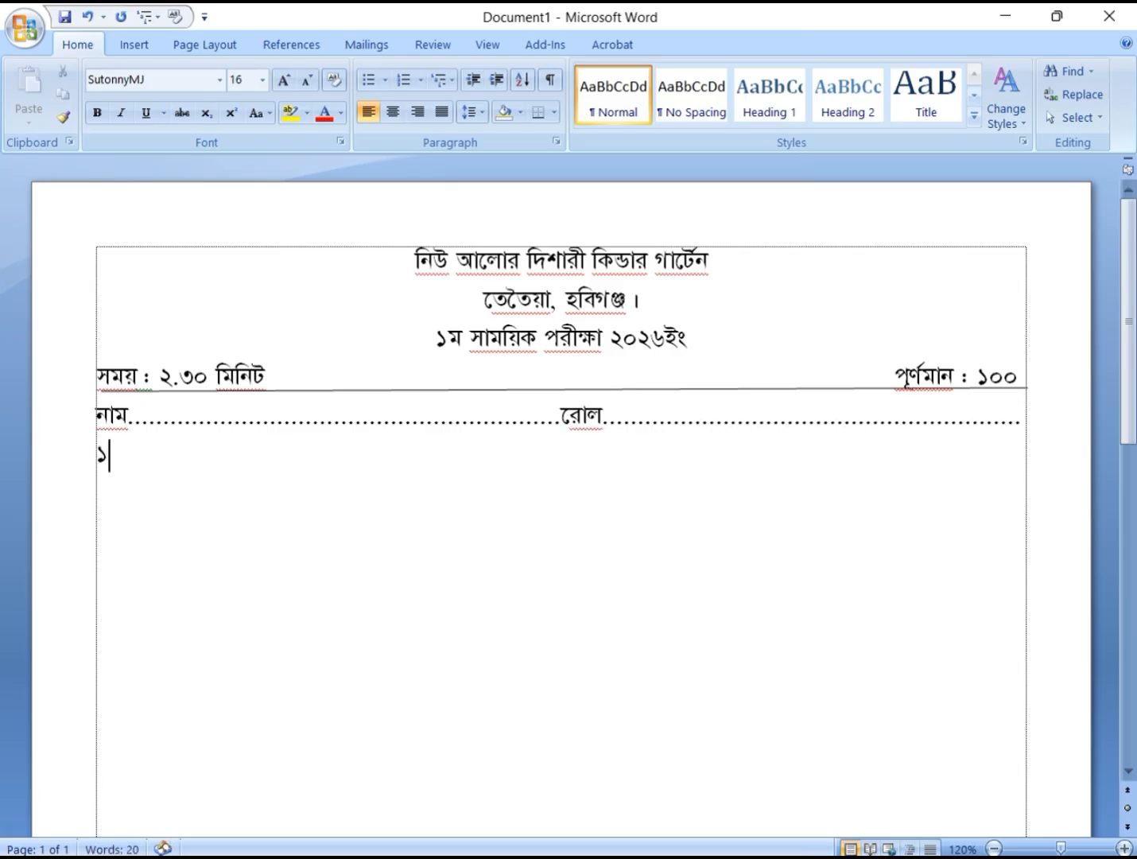
text(। স্বরবর্ণ)
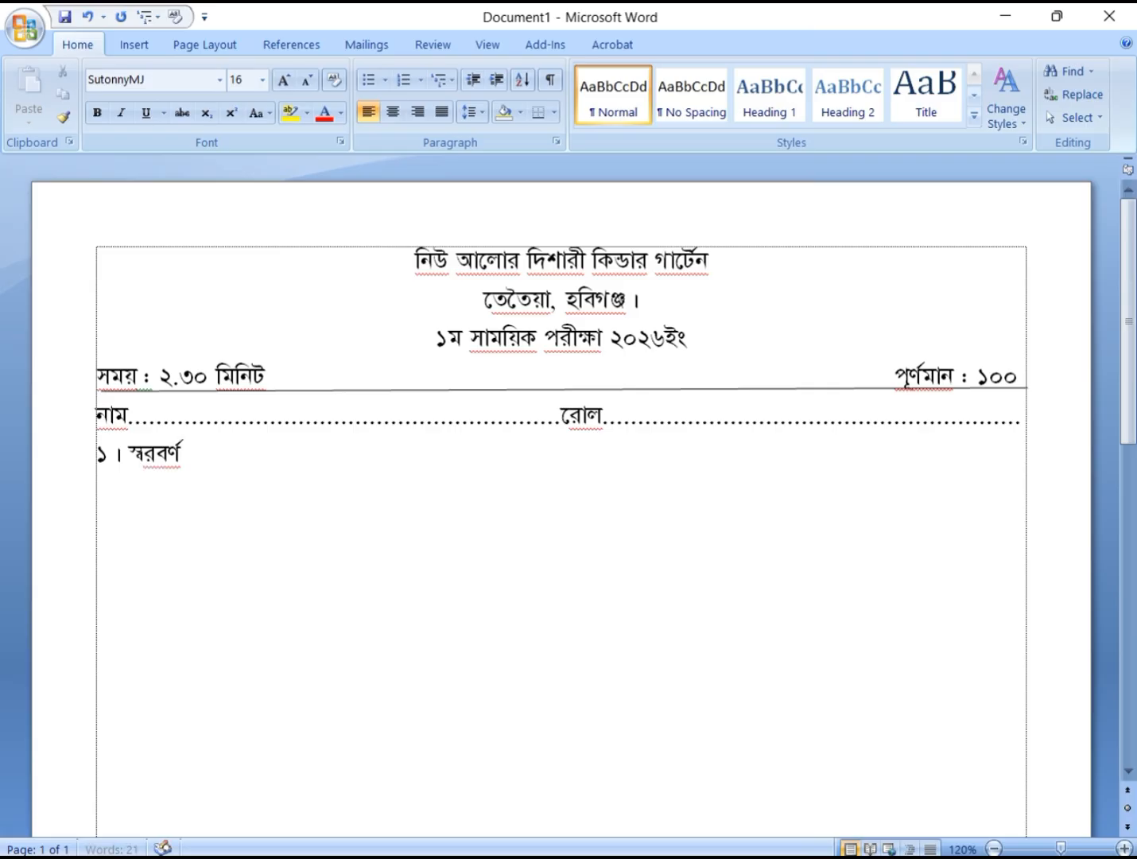
text( লিখ)
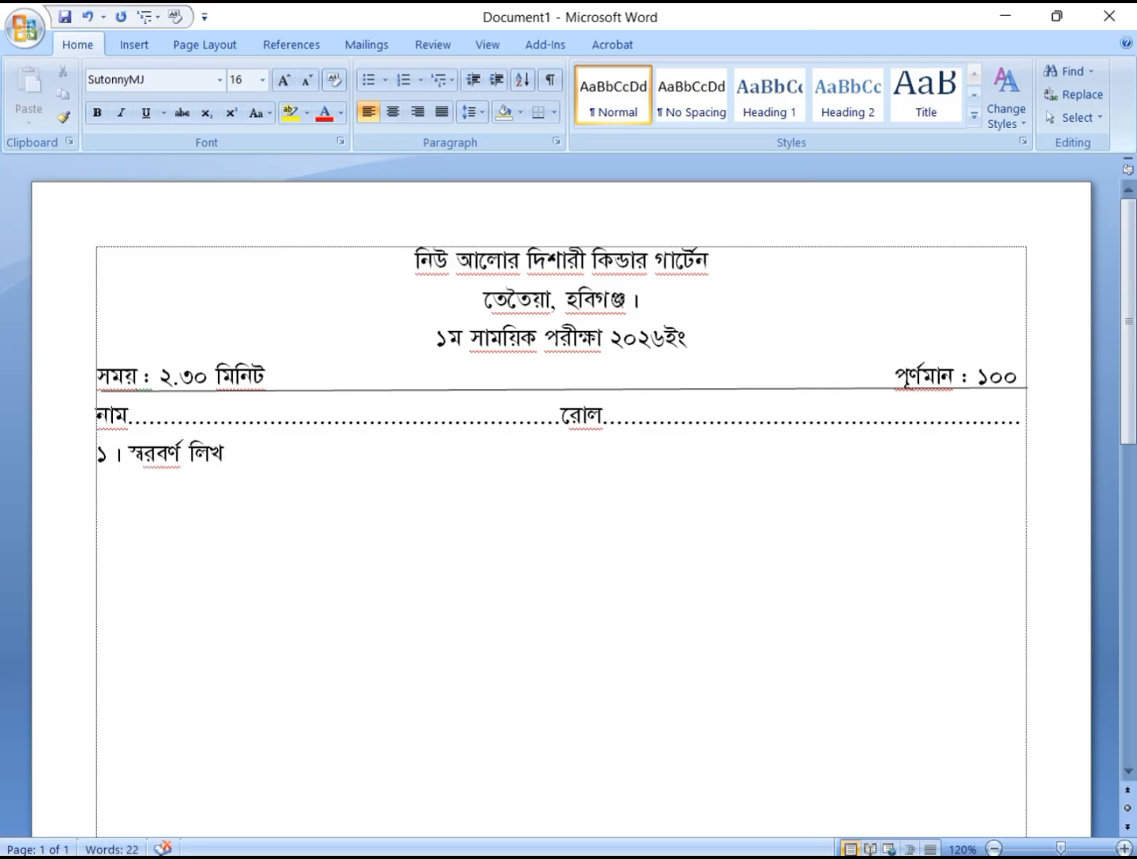
text( (অ-ঔ) পর্যন্ত)
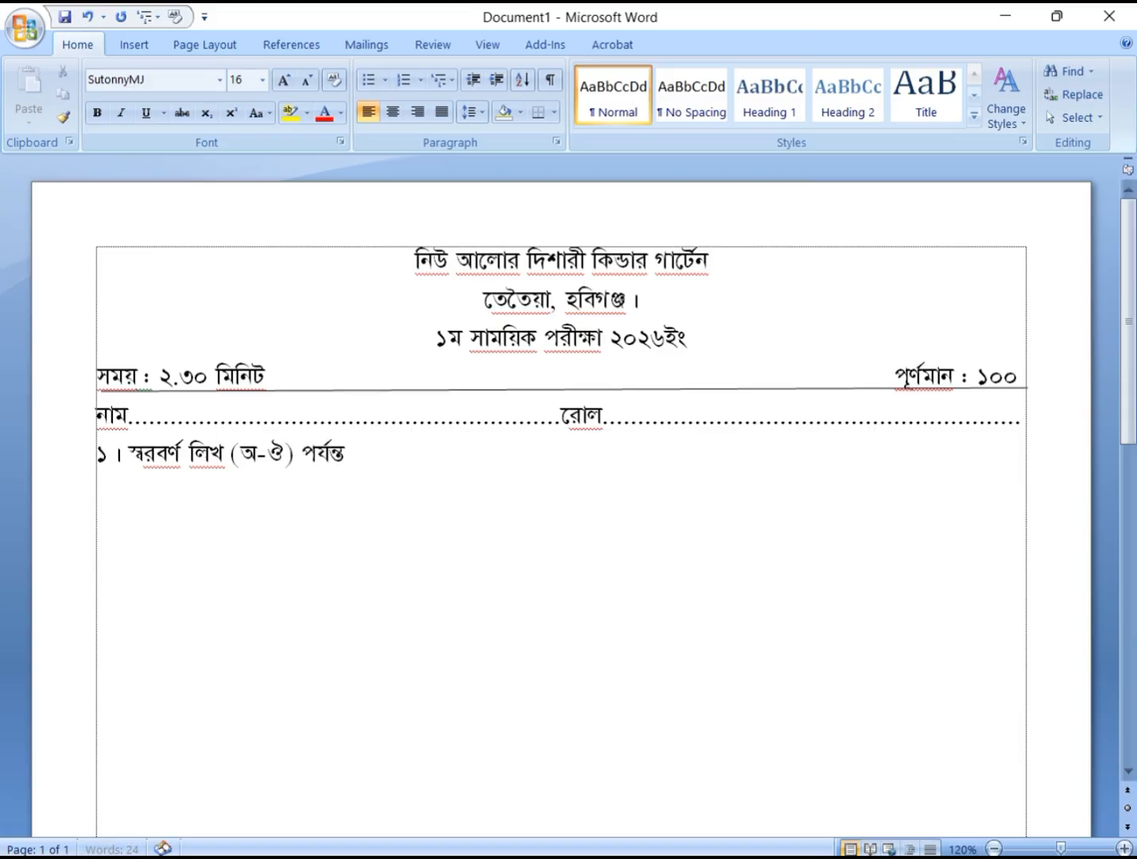
key(Return)
Step: Insert a table of eight columns and two rows under question 1 and align its outer edges with the page margins
click(164, 543)
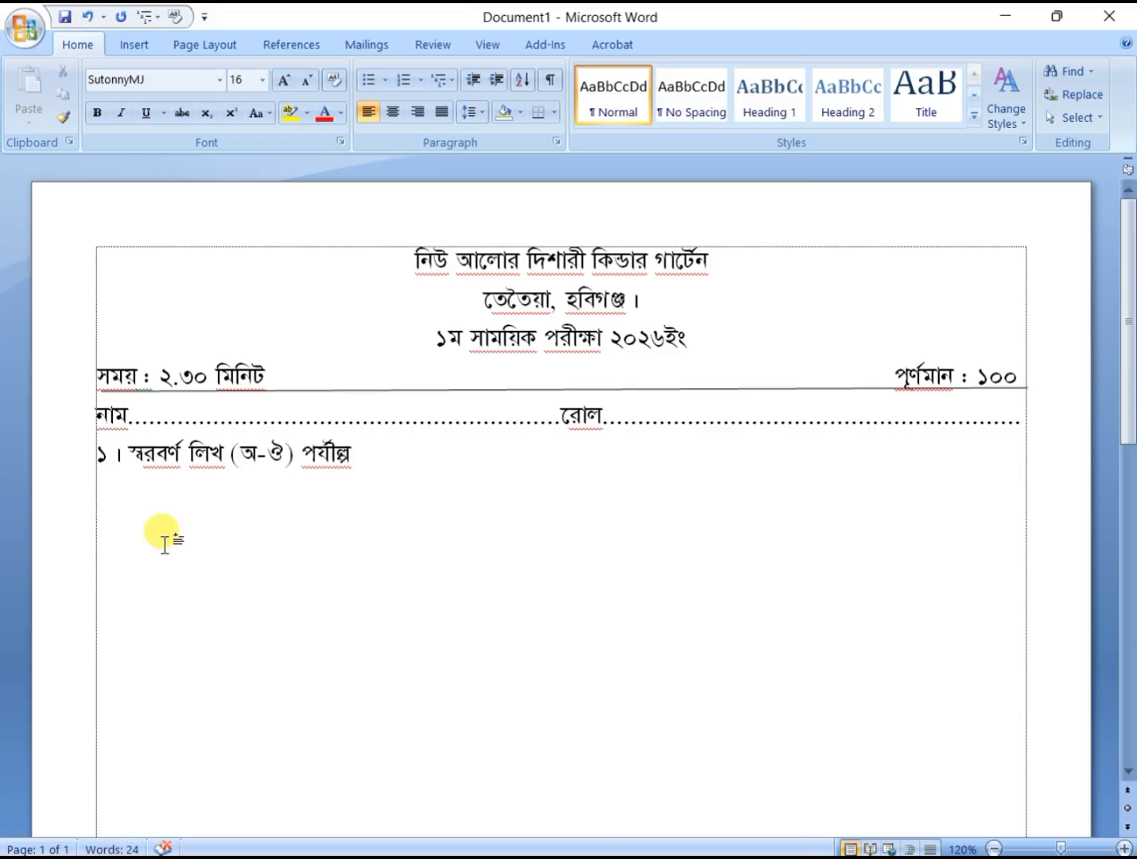
click(129, 54)
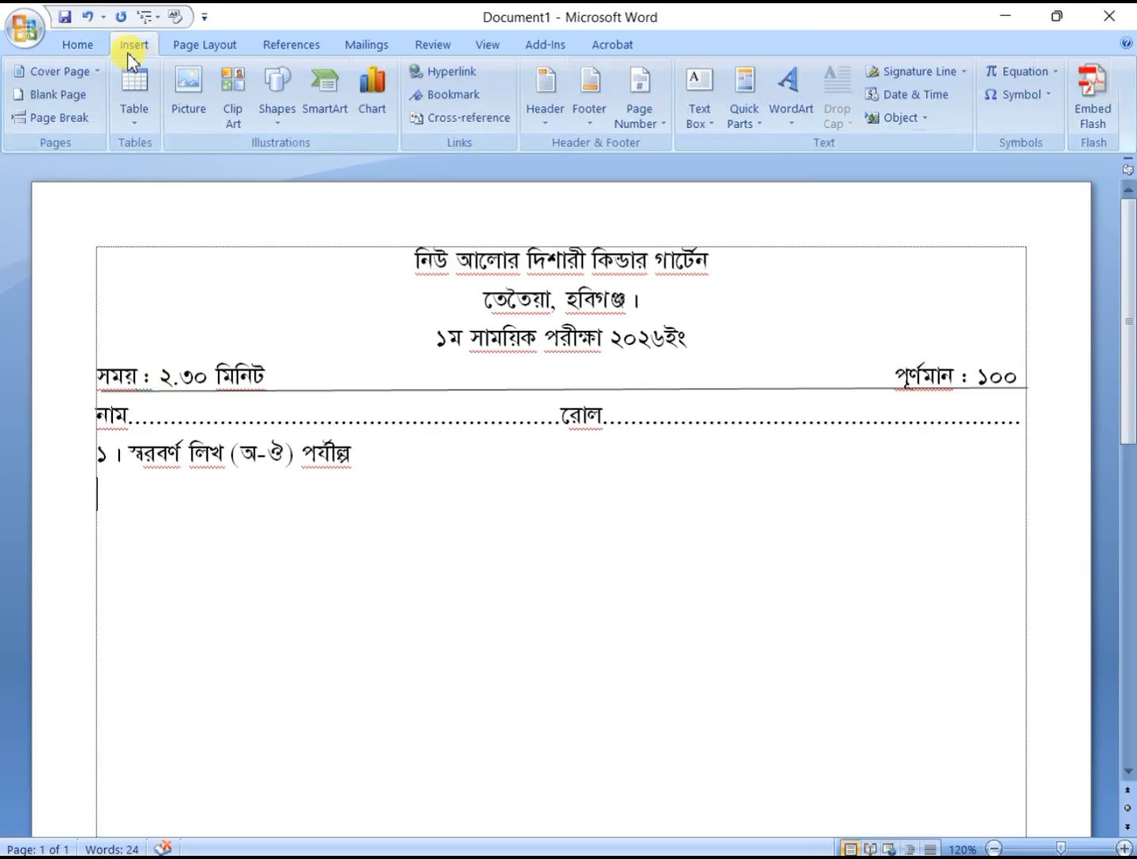
click(133, 103)
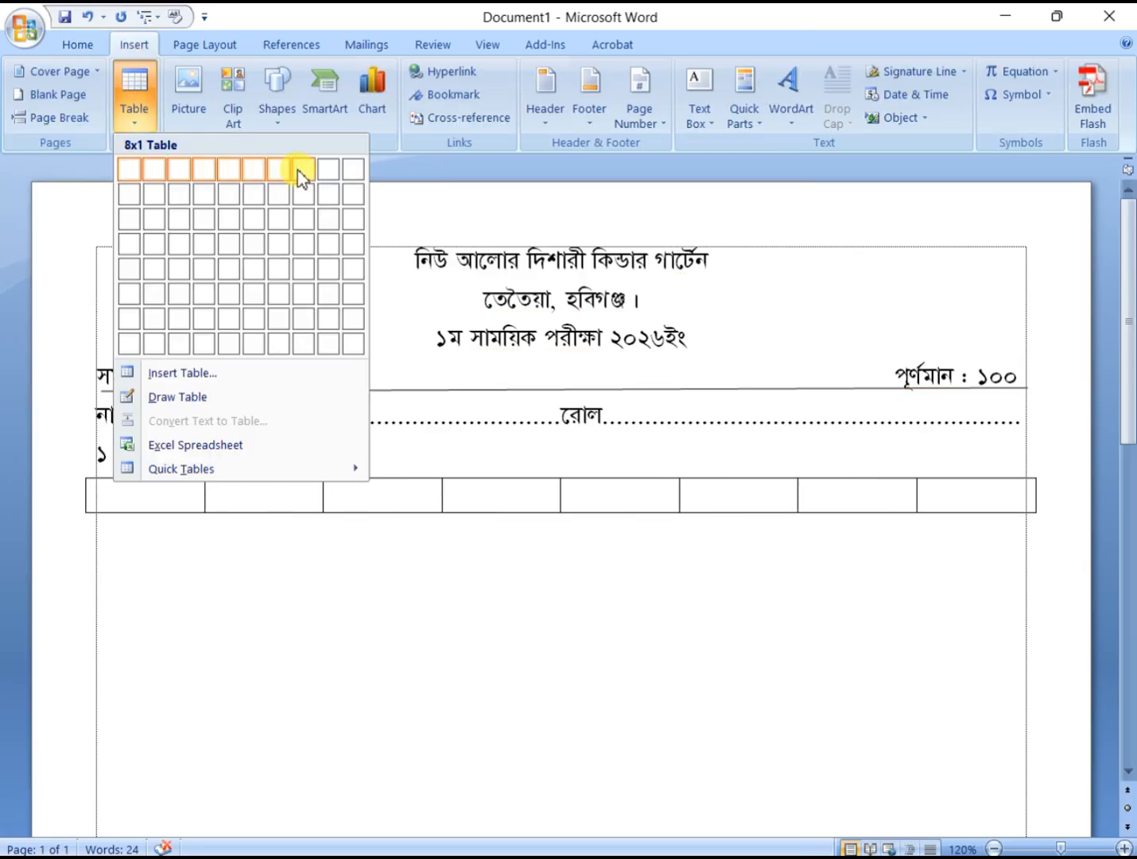
click(308, 201)
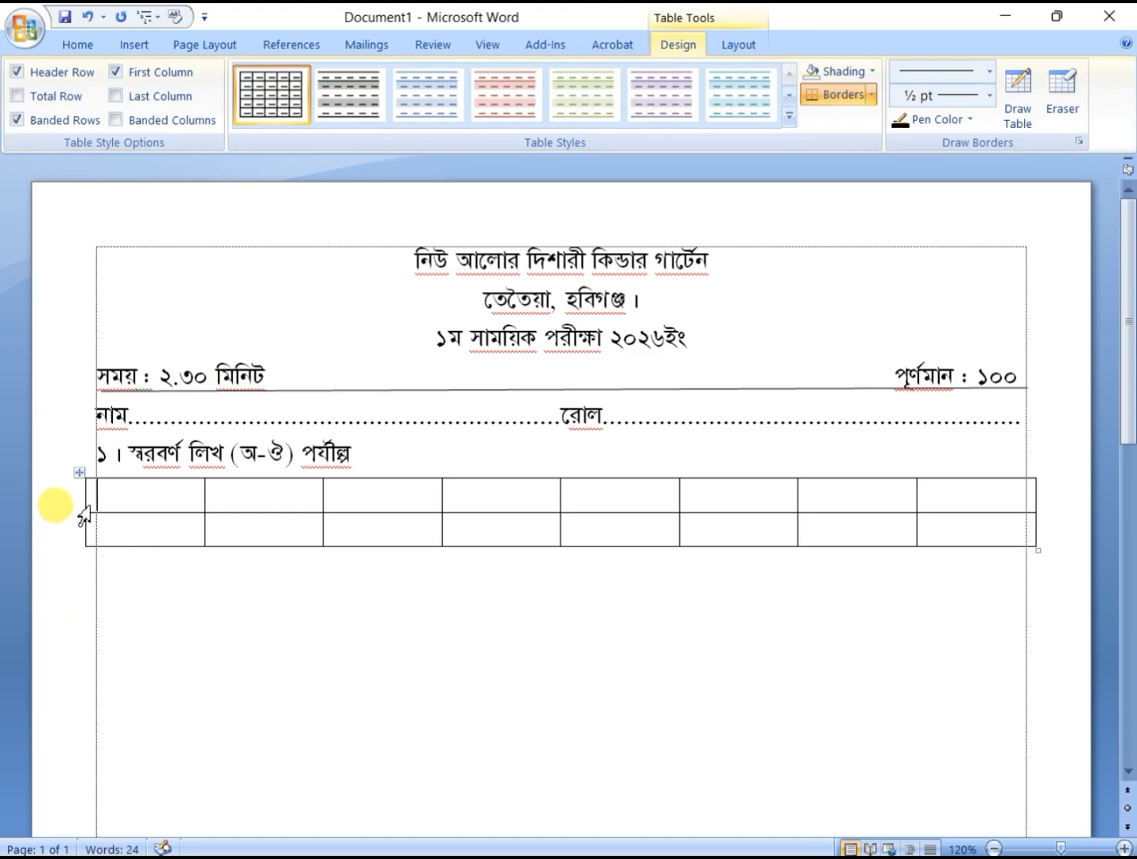
drag(86, 506, 97, 506)
drag(1036, 510, 1024, 509)
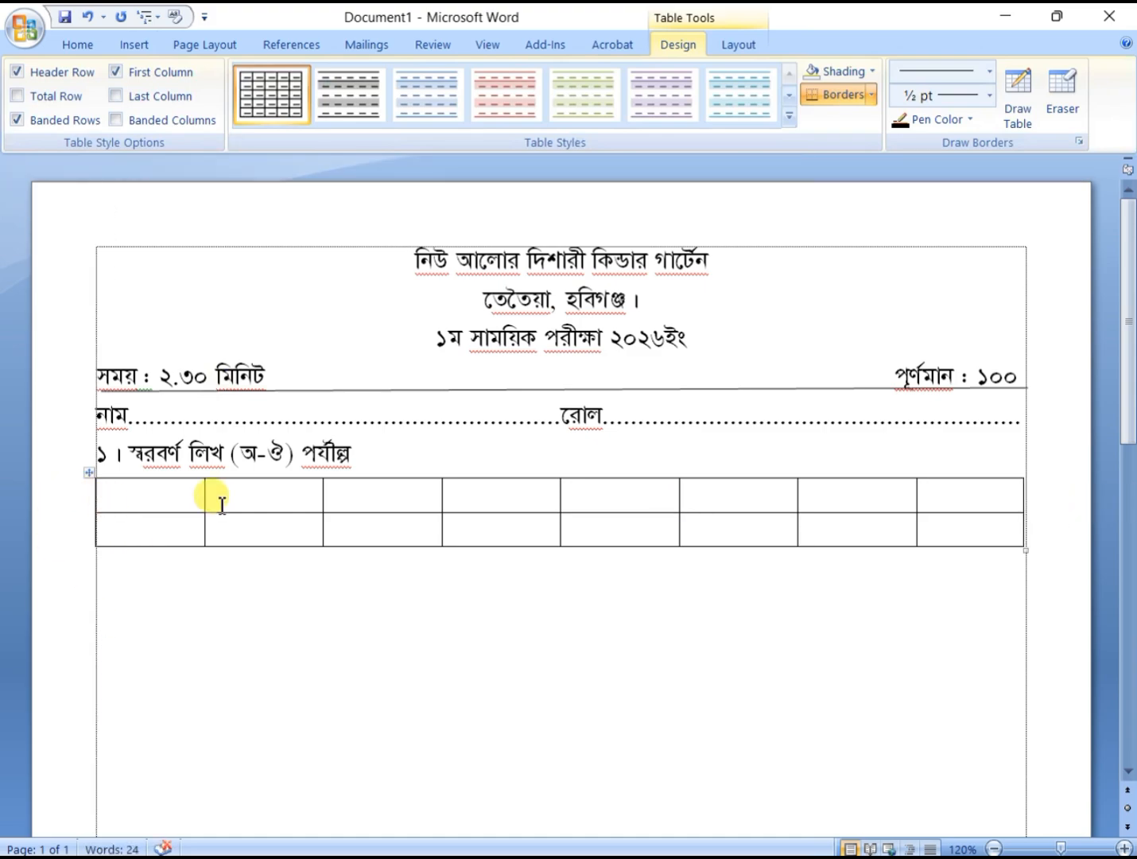
Step: Narrow all eight columns of the question 1 table to roughly similar widths, pulling its outer edge in from the right margin
drag(202, 496, 176, 497)
drag(323, 498, 263, 499)
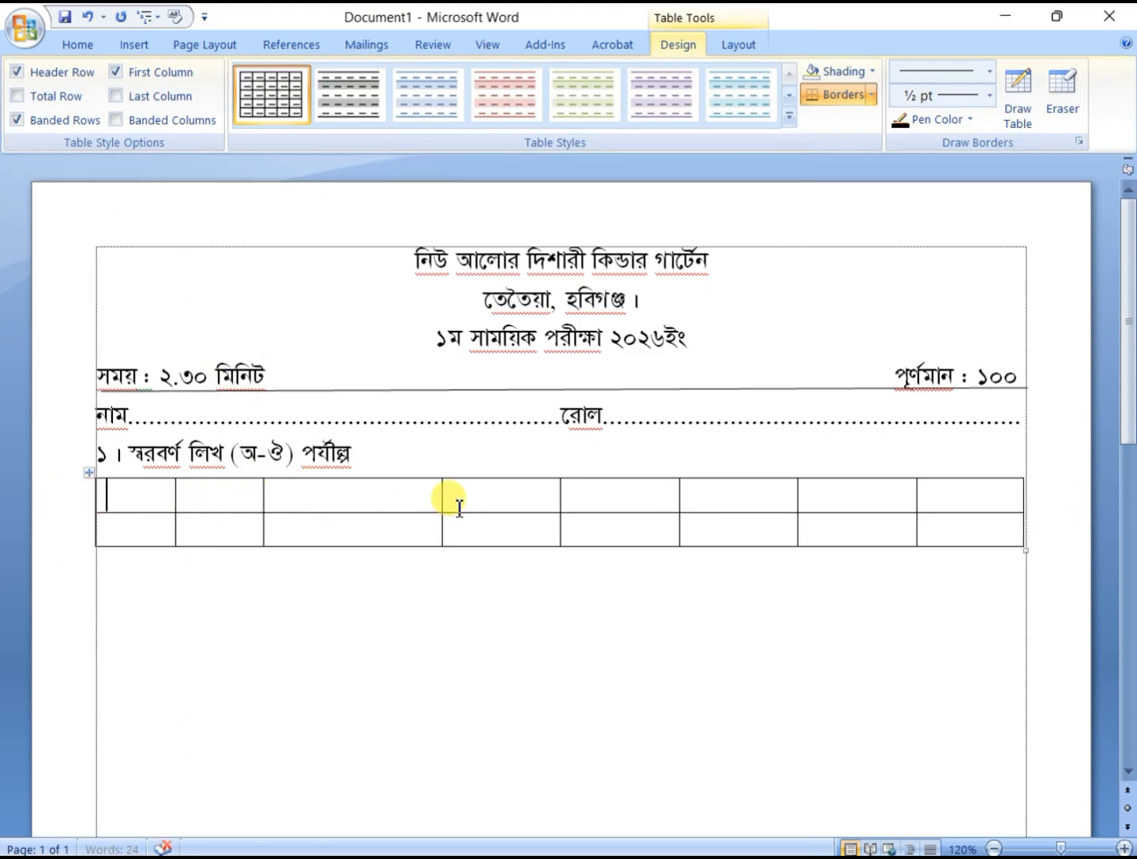
drag(443, 500, 345, 500)
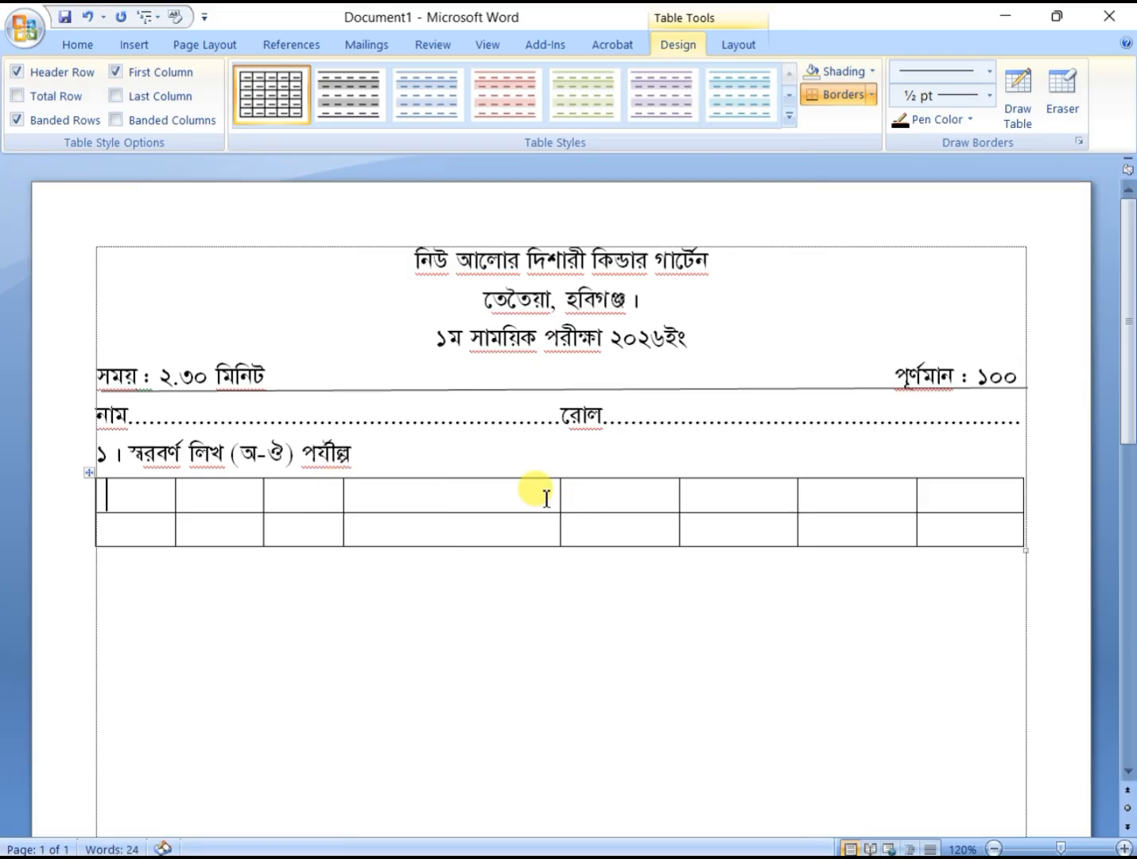
drag(561, 496, 431, 499)
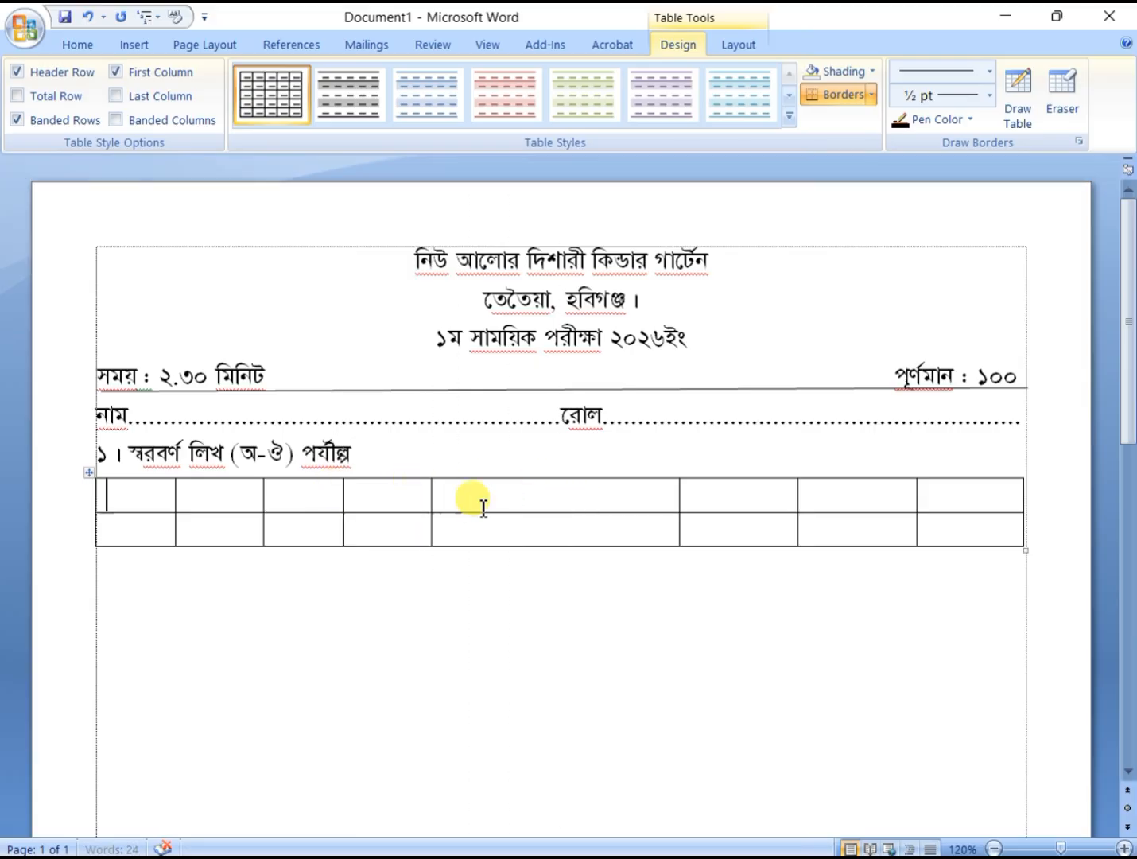
drag(680, 500, 528, 497)
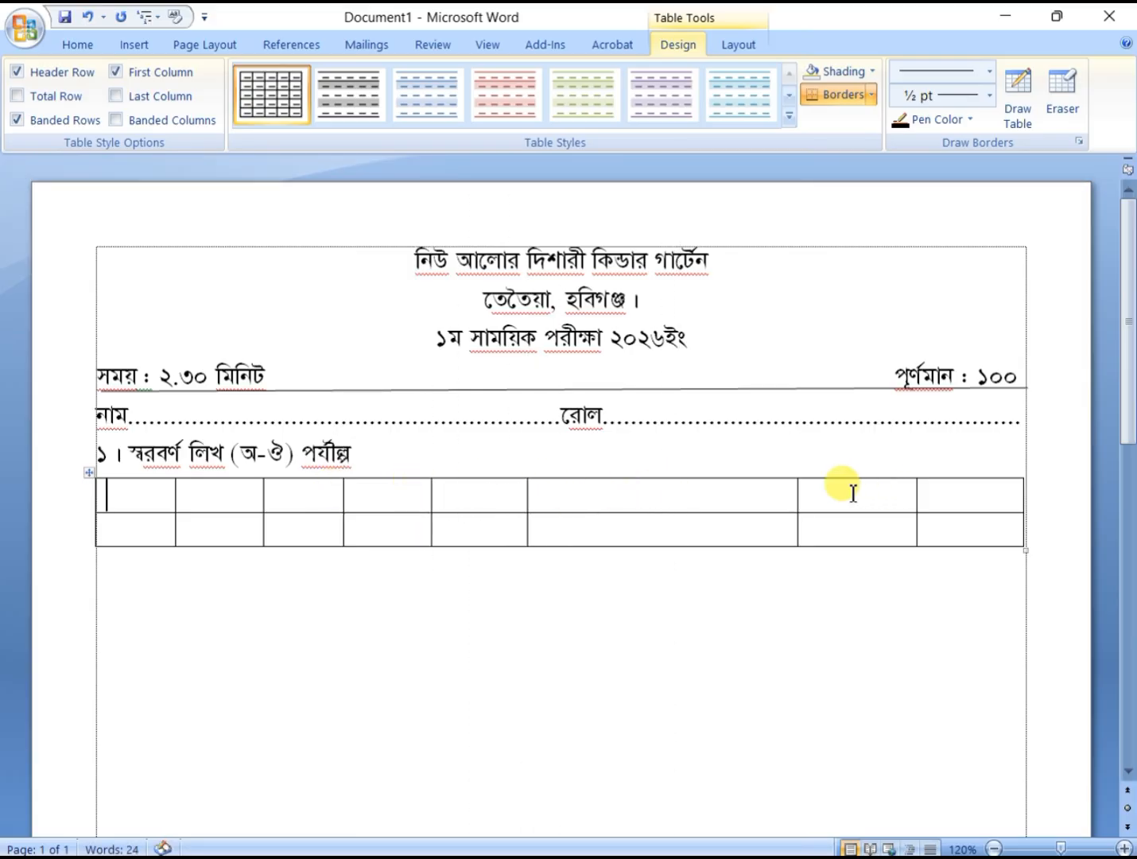
drag(799, 496, 624, 498)
drag(917, 493, 712, 507)
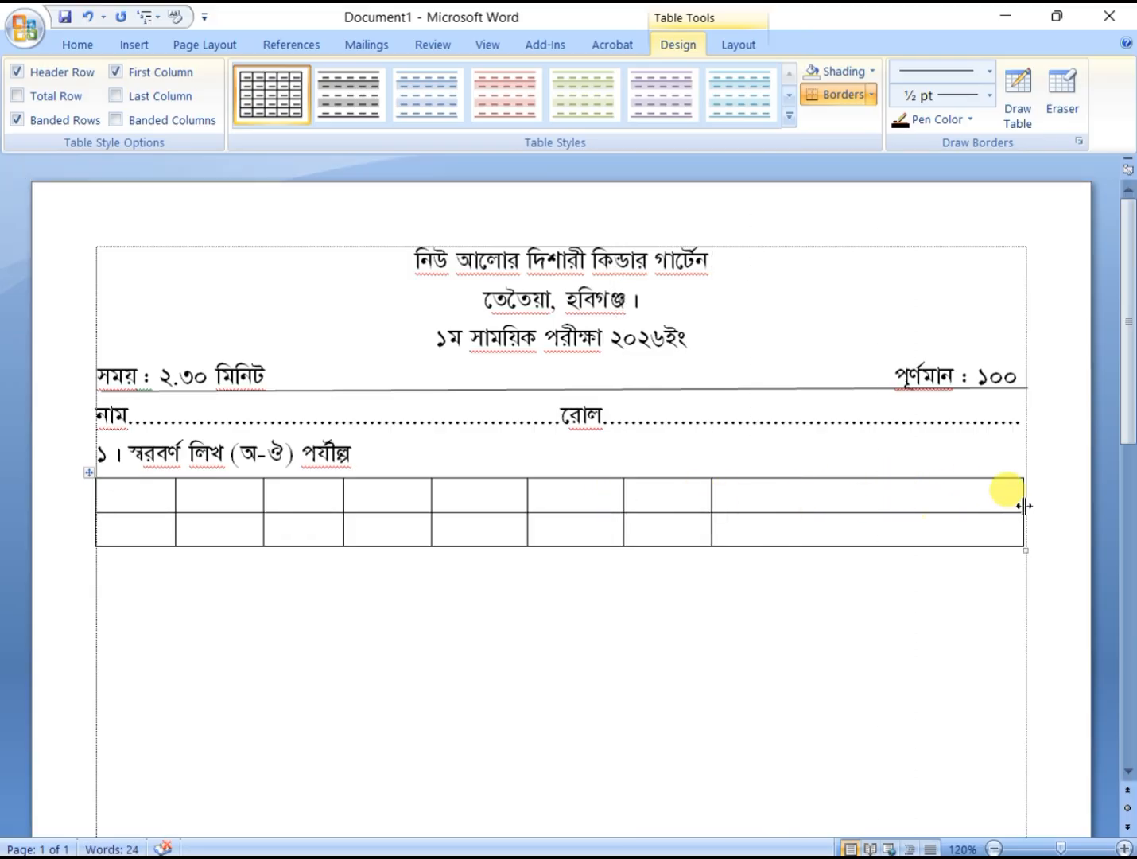
drag(1022, 501, 815, 477)
Step: Set the font size of all cells in the question 1 table to 30 to make the rows taller
drag(128, 499, 736, 533)
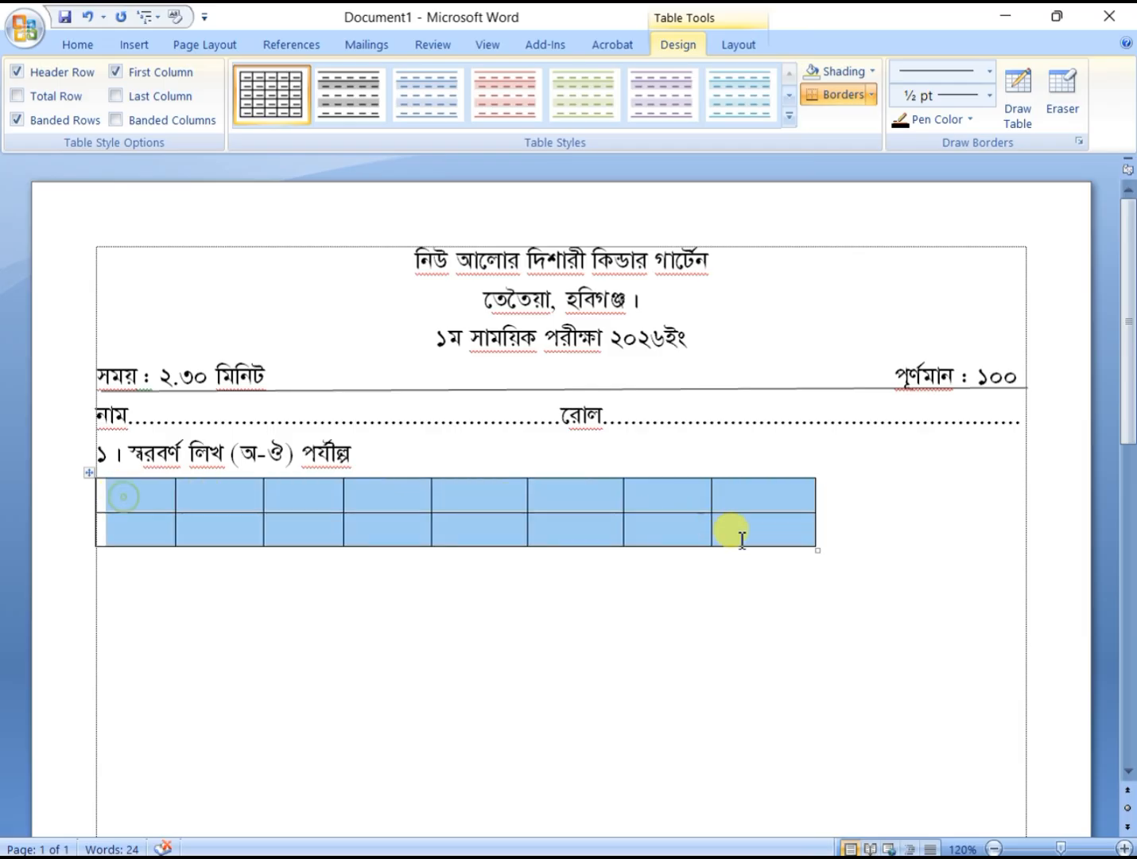
click(77, 45)
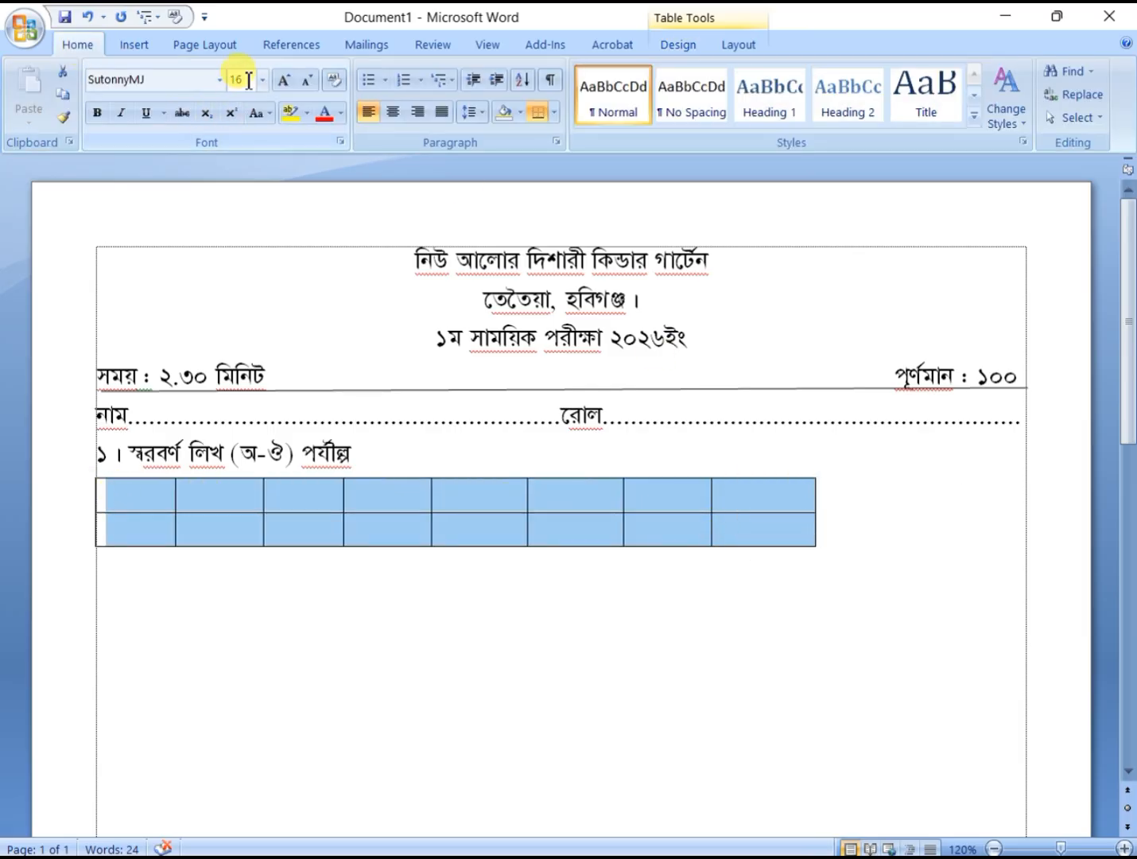
key(Return)
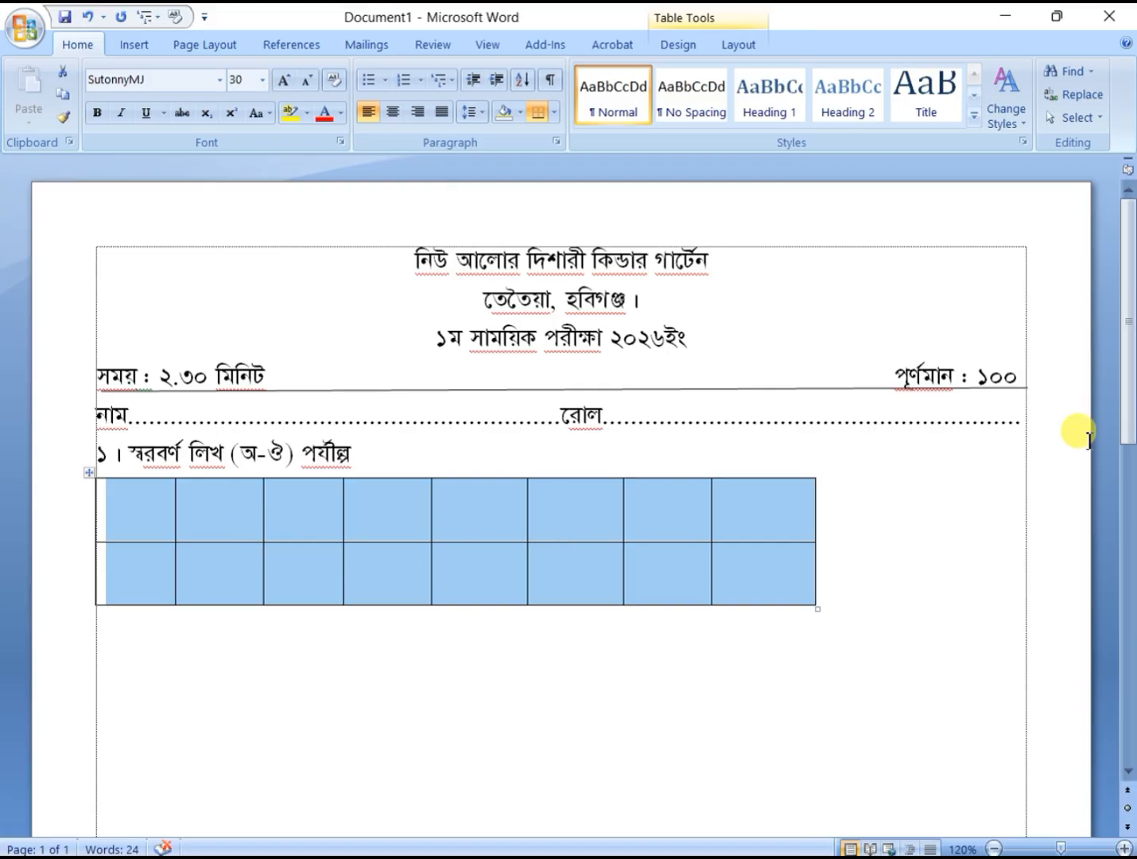
Step: Enter the second question below the table as "২। ব্যঞ্জনবর্ণ লিখ (ক-ম) পর্যন্ত" and start a new line
drag(1127, 434, 1126, 471)
click(209, 539)
text(২)
text(।)
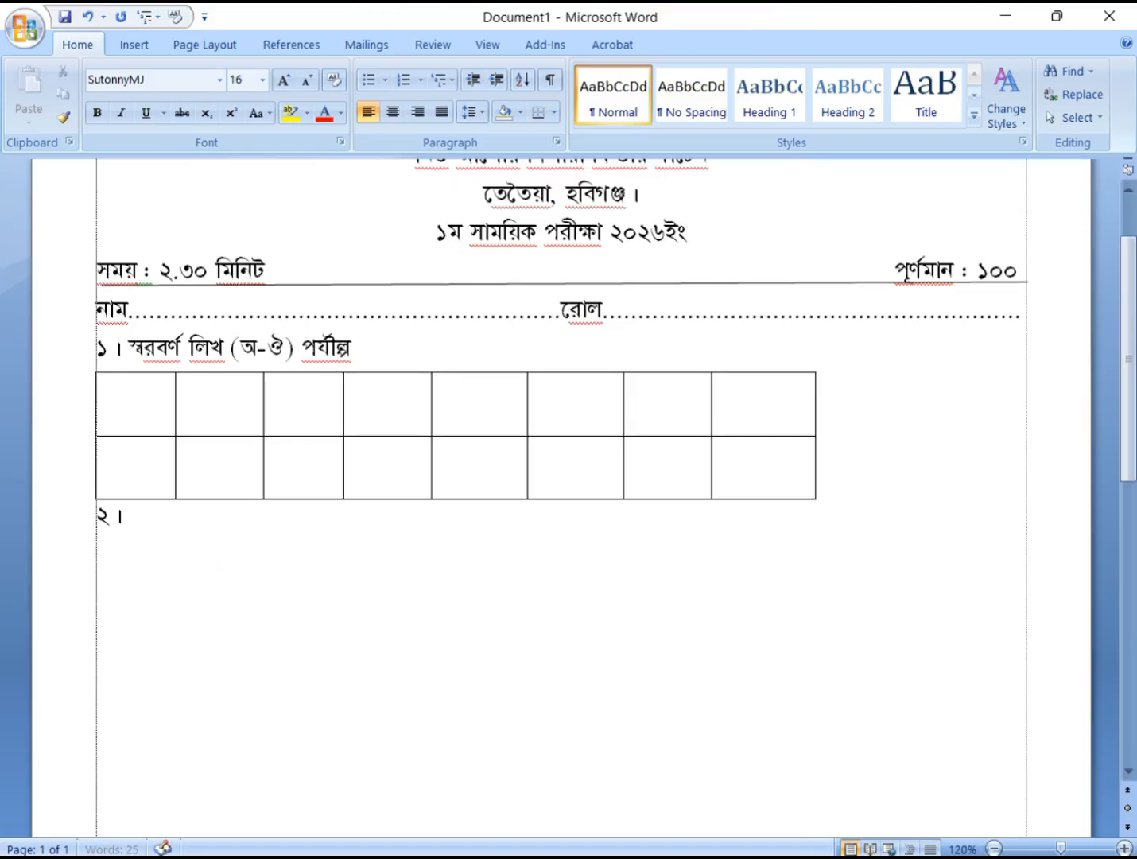
text( ব্যঞ্জন)
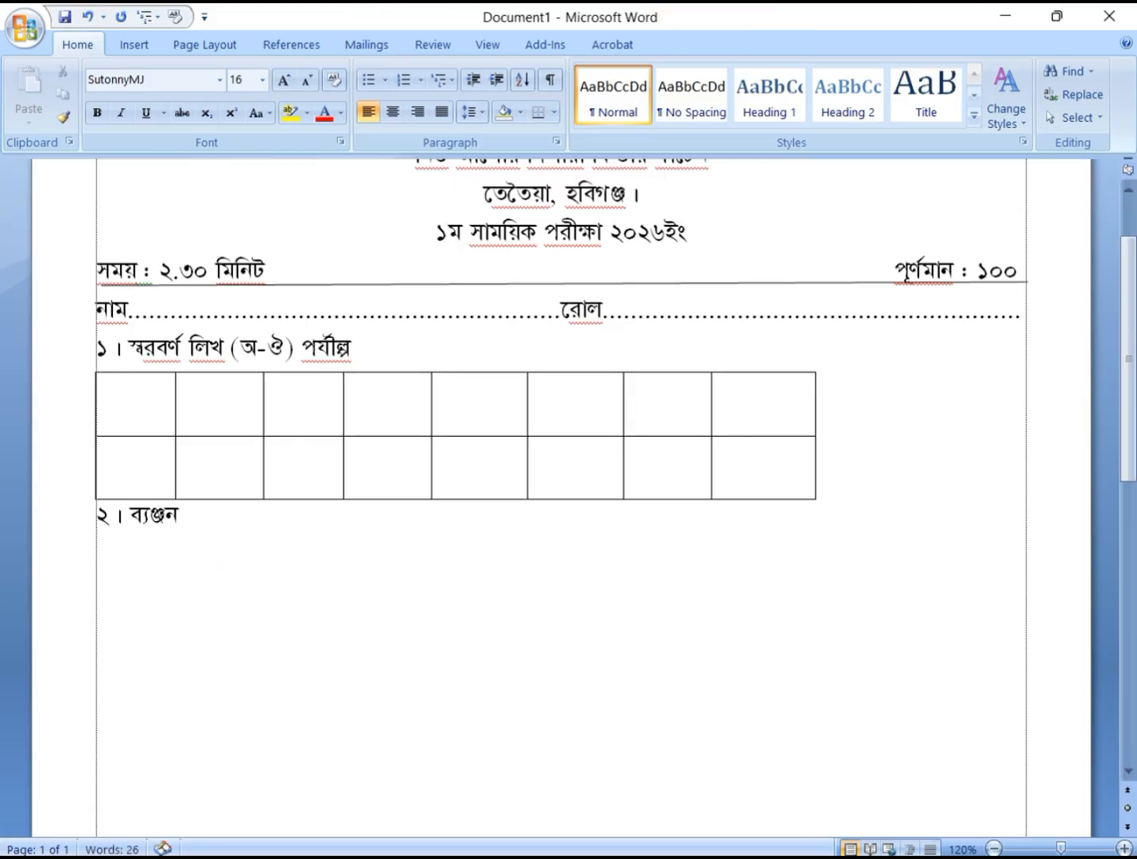
text(বর্ণ লি)
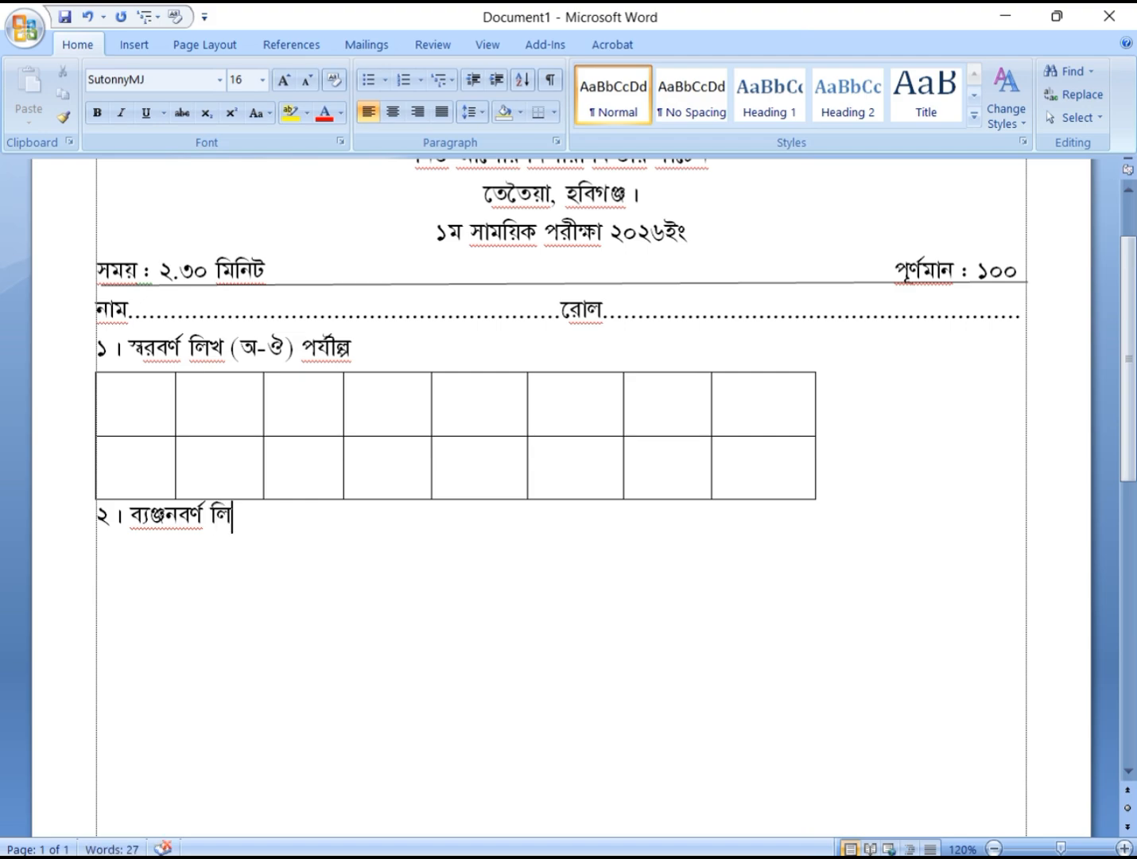
text(খ (ক-)
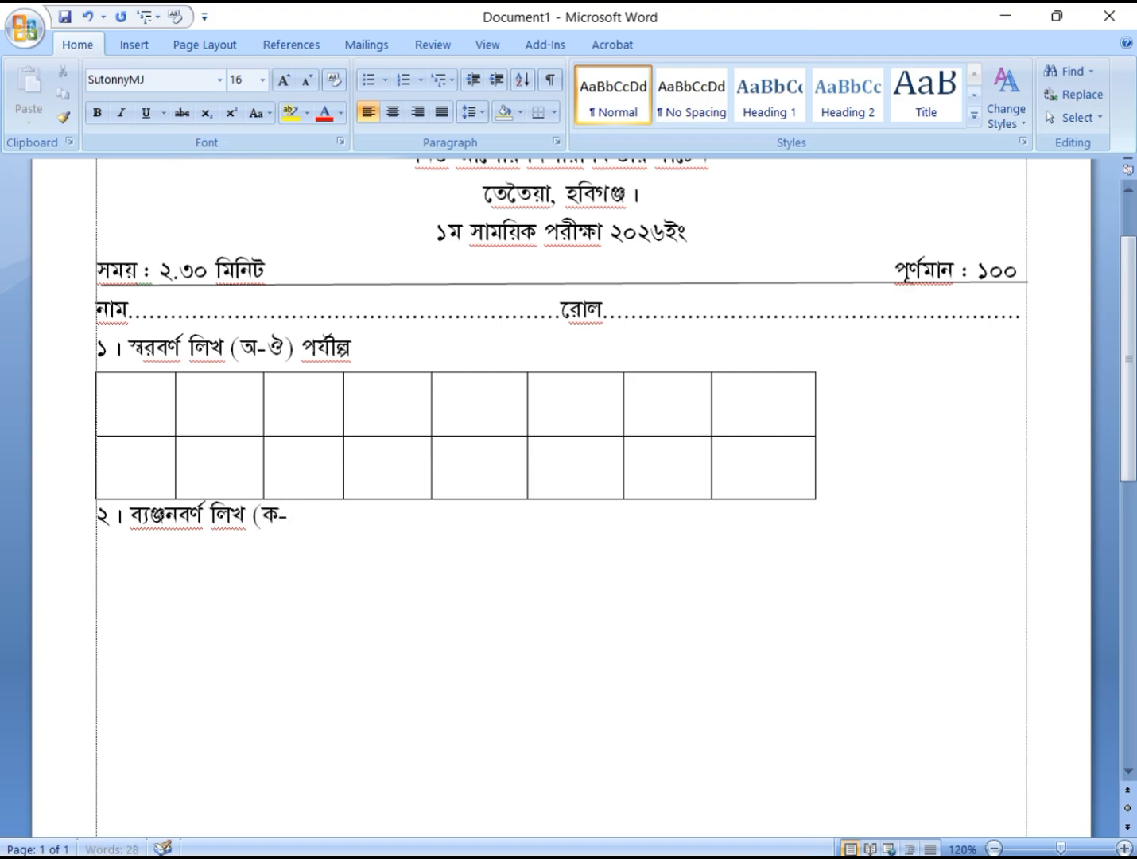
text(ম) পর্যন্ত)
key(Return)
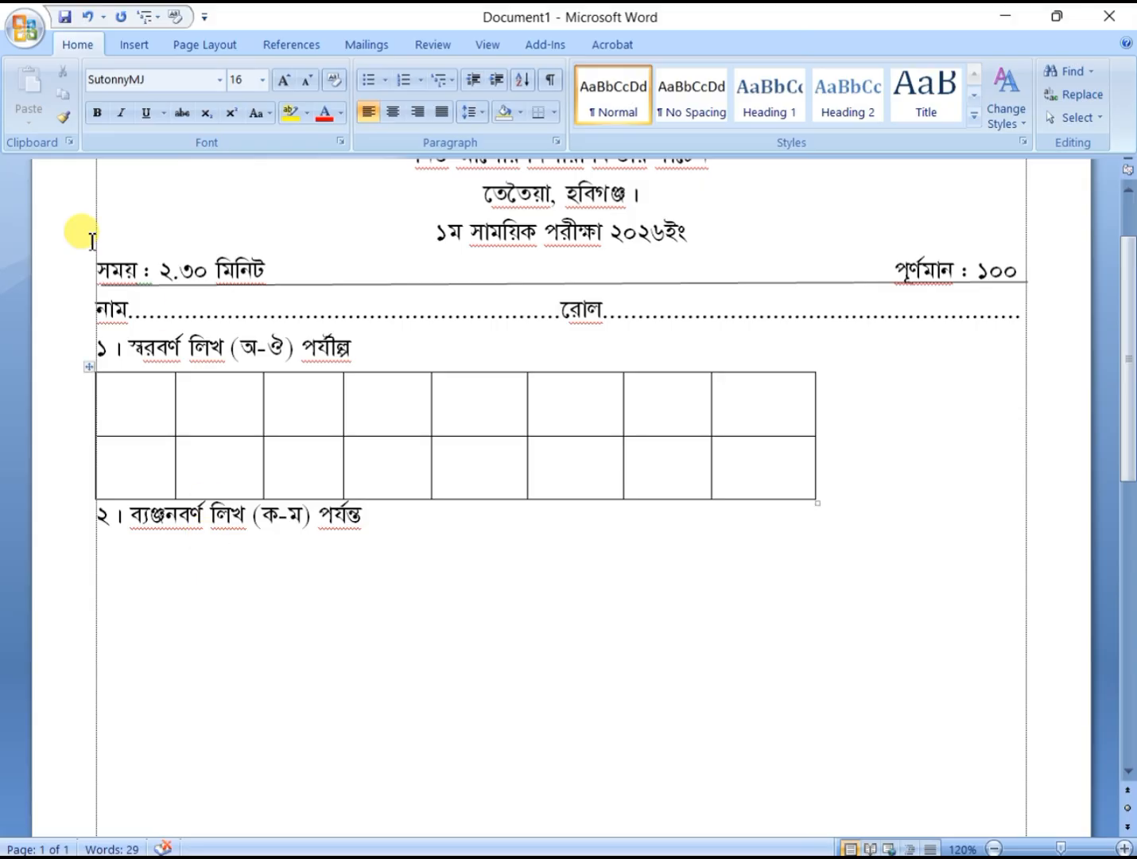
Step: Insert a table of eight columns and three rows under question 2
click(134, 45)
click(132, 119)
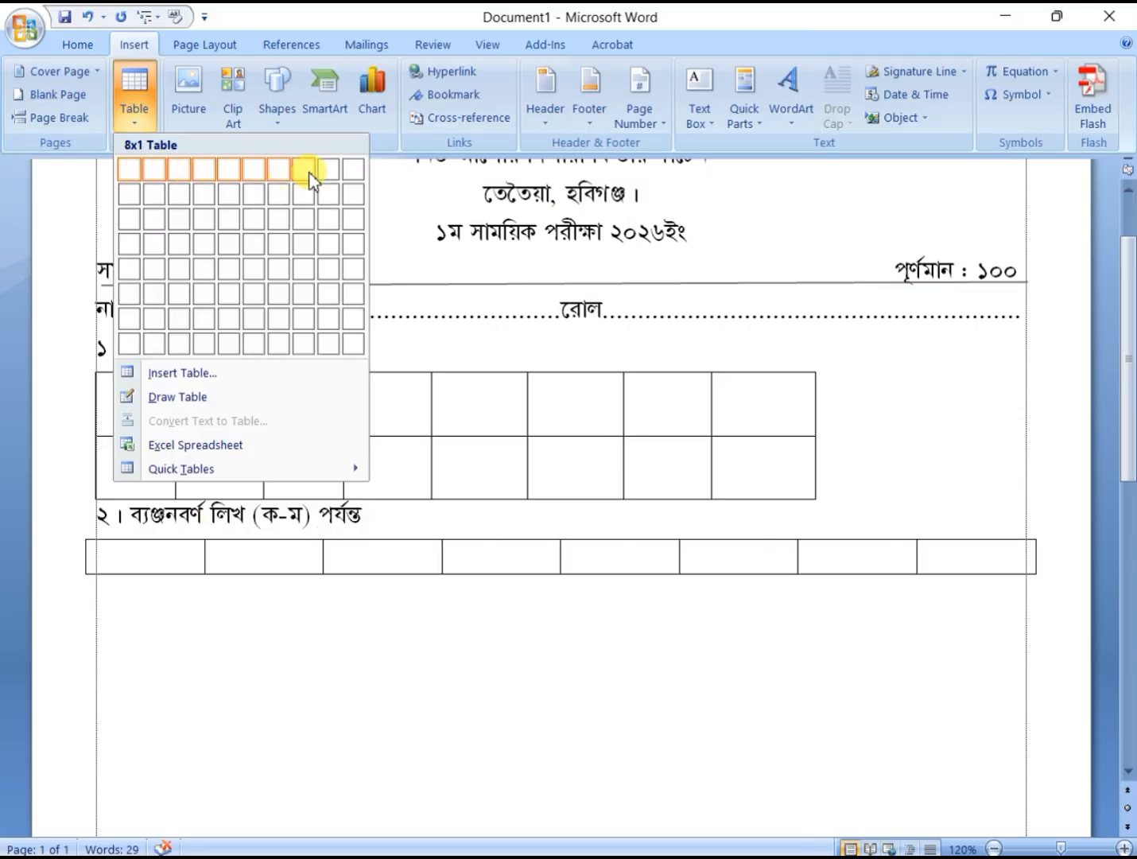
click(305, 216)
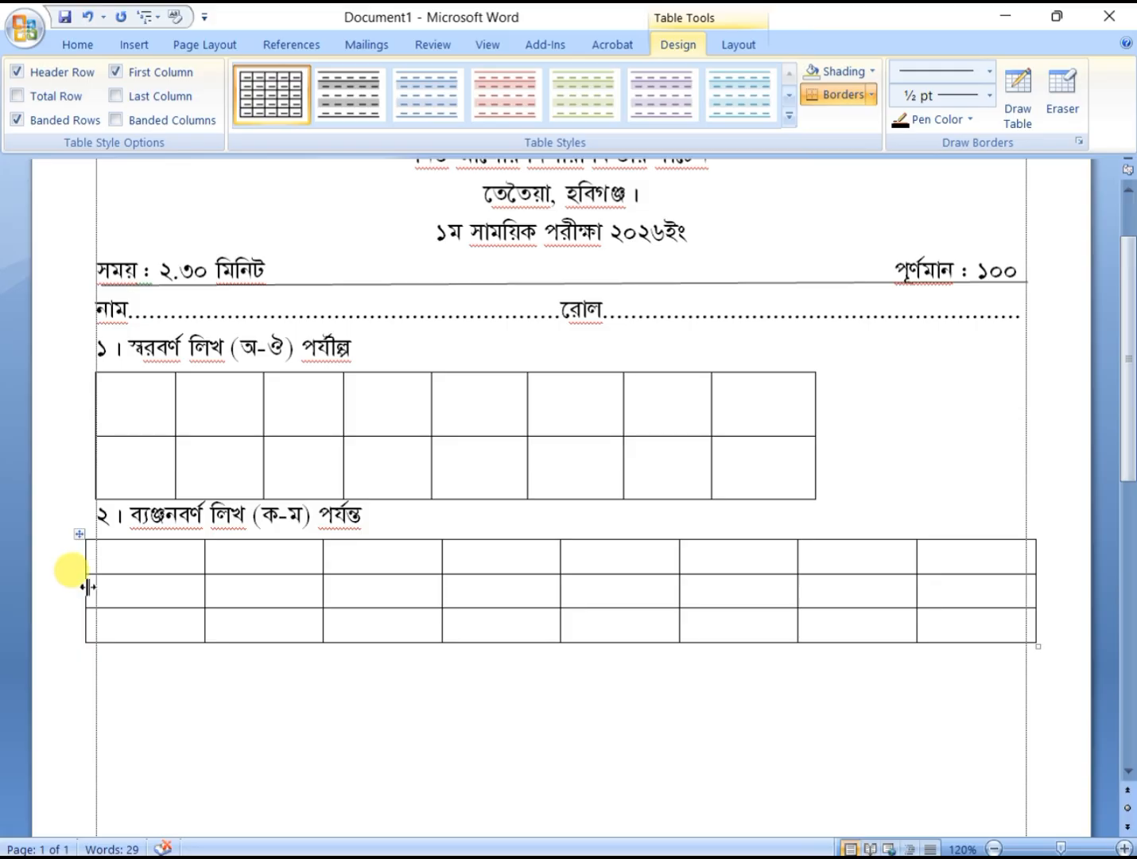
Step: Resize the columns and outer edges of the question 2 table so they line up with those of the question 1 table
drag(87, 587, 98, 587)
drag(205, 572, 190, 571)
drag(190, 572, 176, 571)
drag(443, 557, 346, 558)
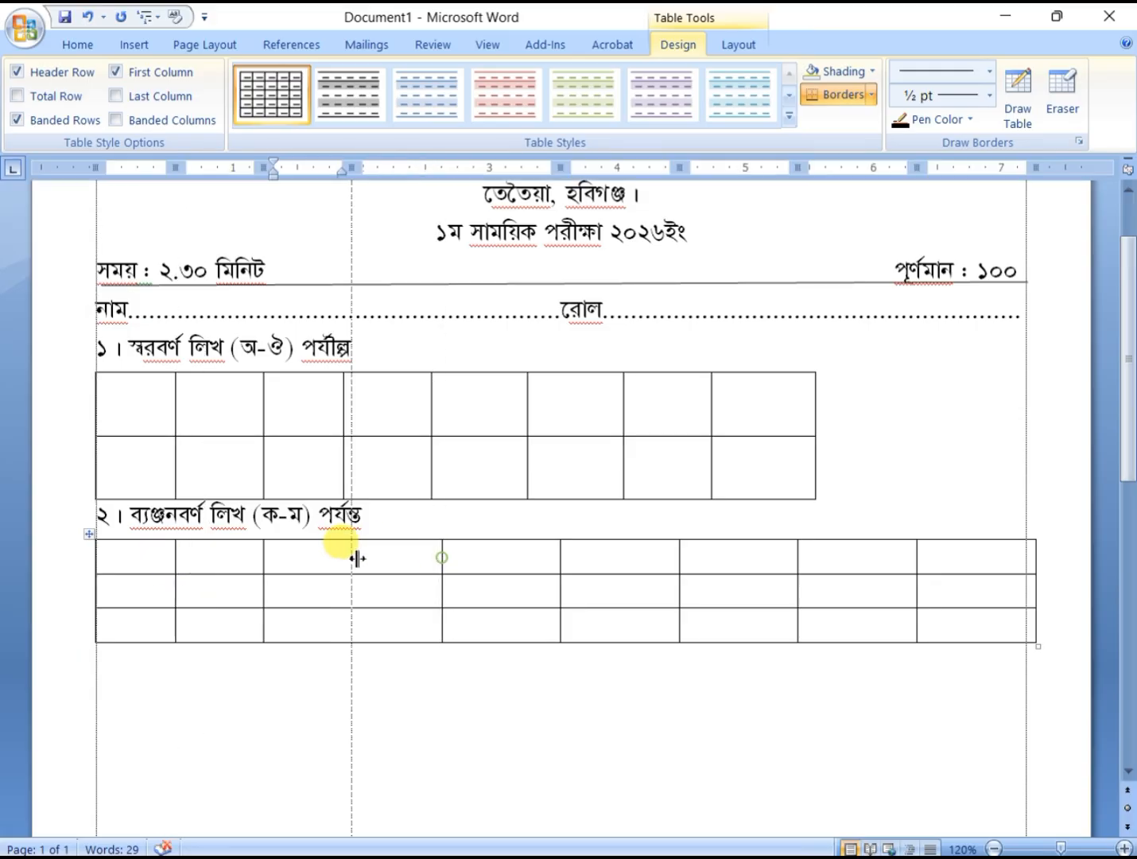
drag(560, 565, 433, 559)
drag(679, 557, 624, 564)
drag(798, 557, 713, 556)
drag(917, 558, 815, 569)
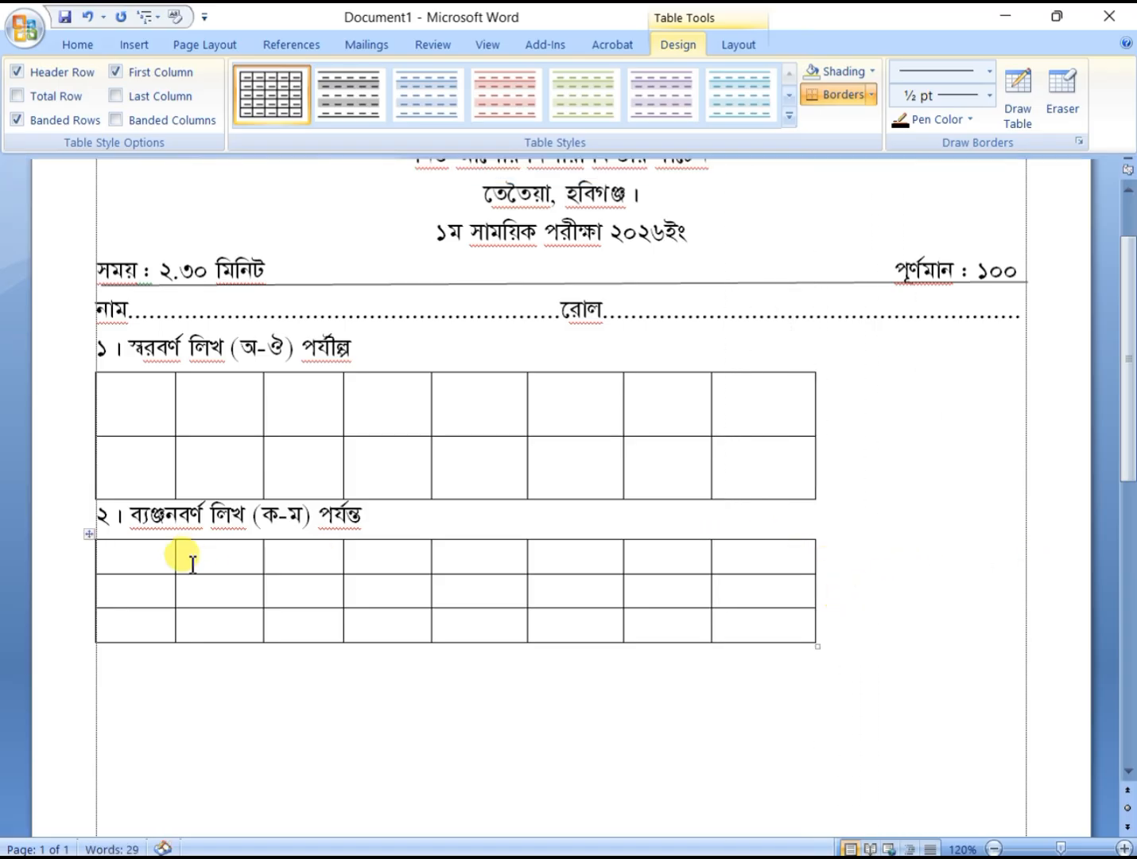
Step: Set the font size of all cells in the question 2 table to 30 to make the rows taller
drag(121, 556, 738, 612)
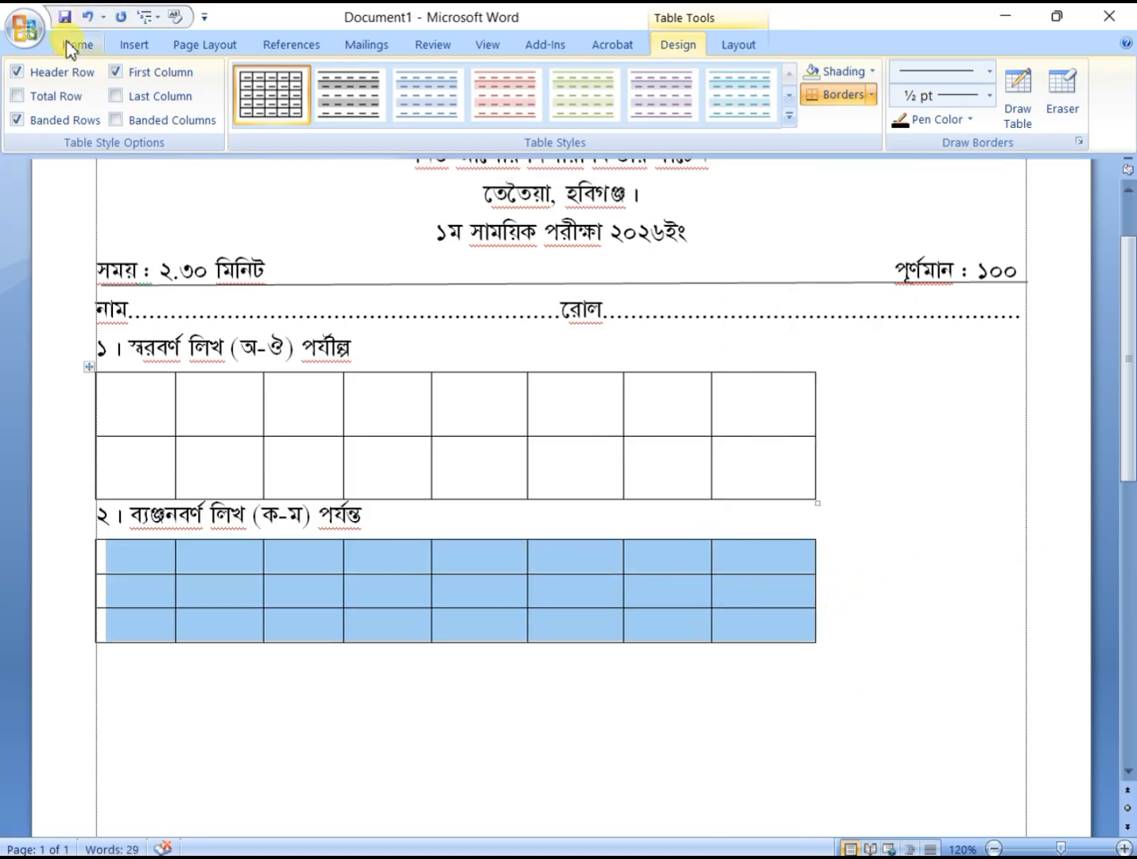
click(73, 47)
text(30)
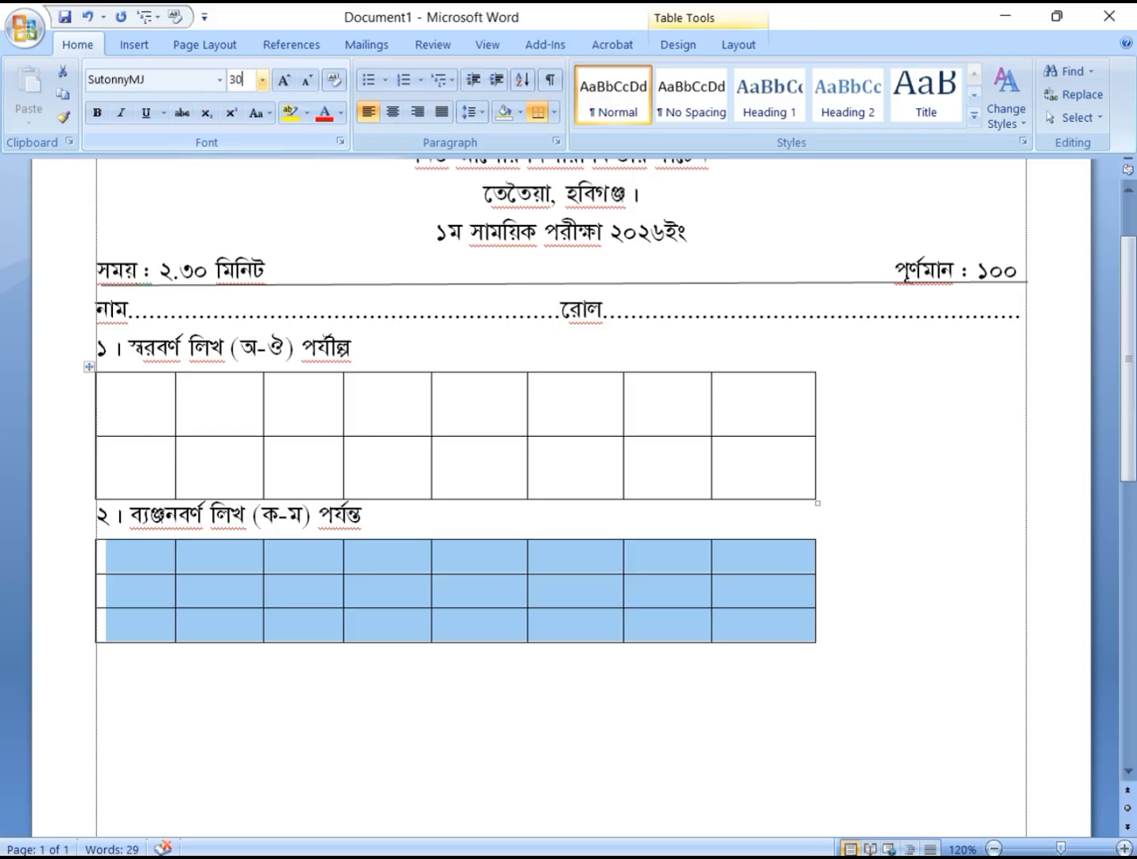
key(Return)
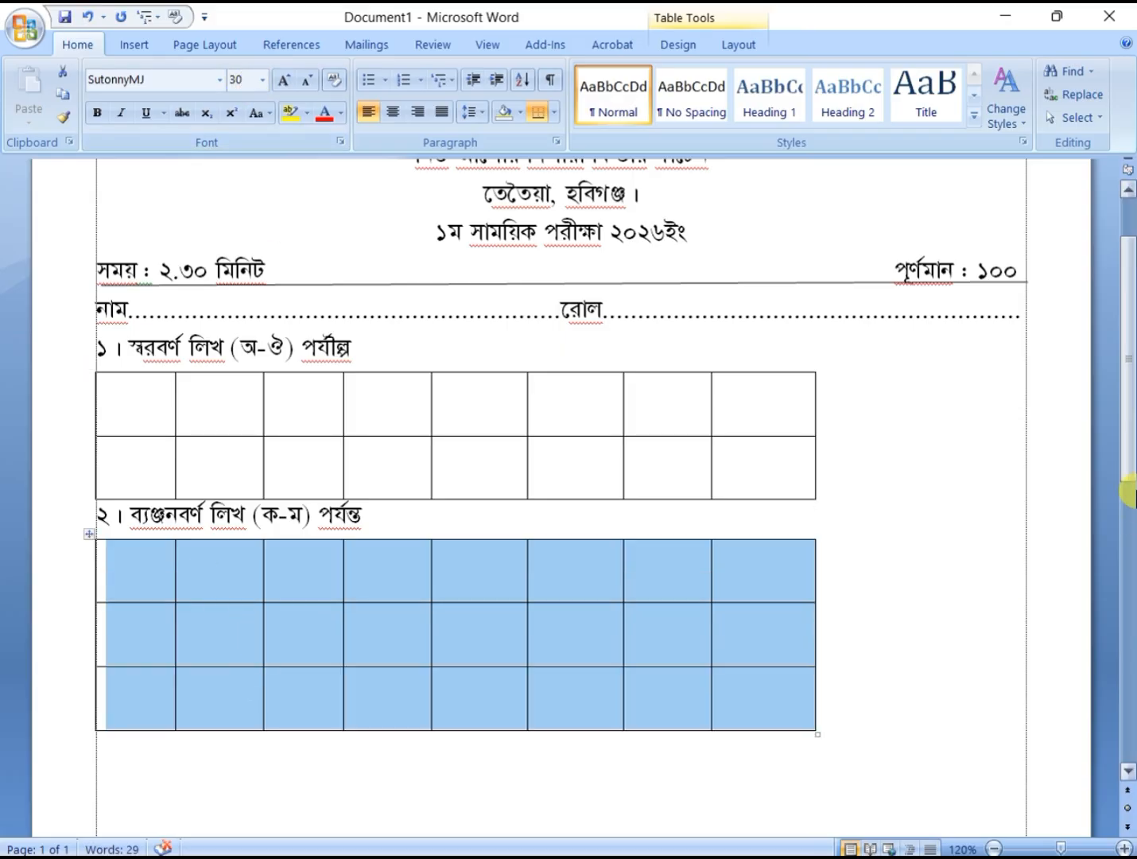
Step: Enter question 3 below the question 2 table as "৩। কারচিহ্ন লিখ (আ-ঔ) পর্যন্ত" and begin its answer items with আ=, ই=, ঈ=, উ= and ঊ=
drag(1127, 432, 1127, 526)
click(172, 535)
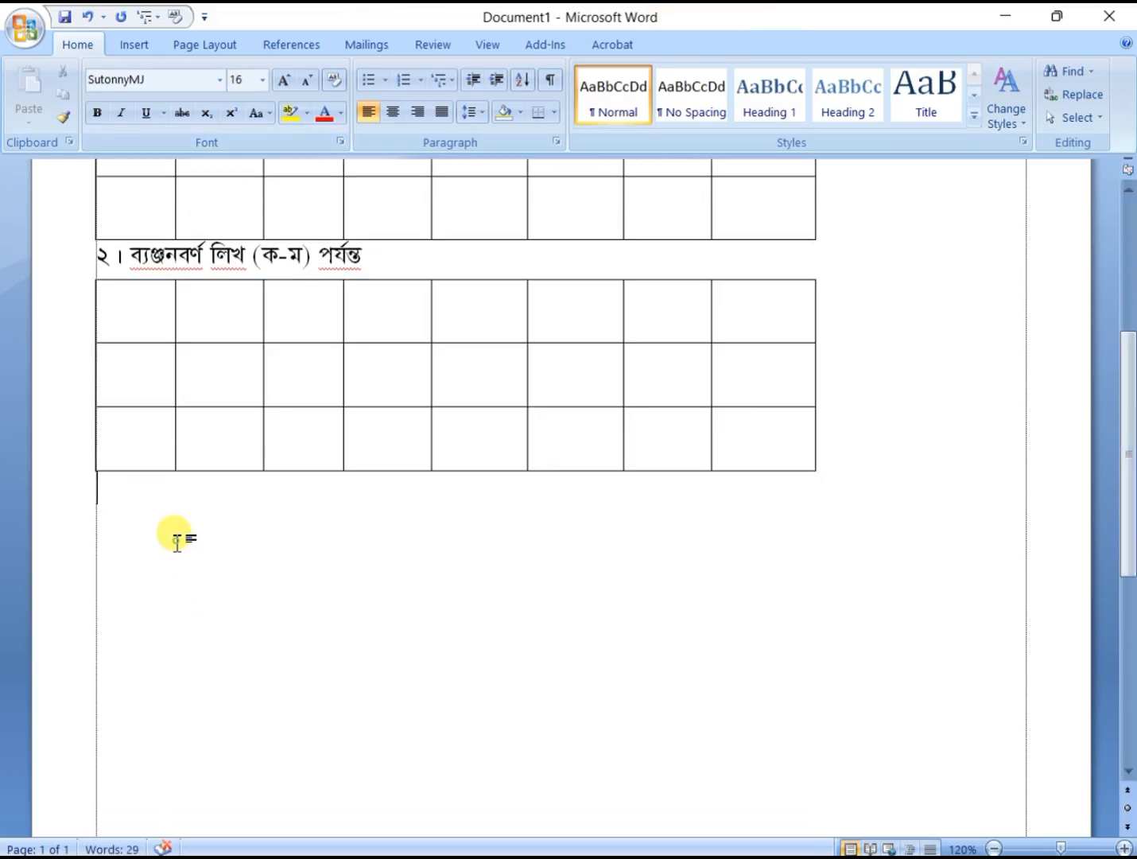
text(৩। কারি)
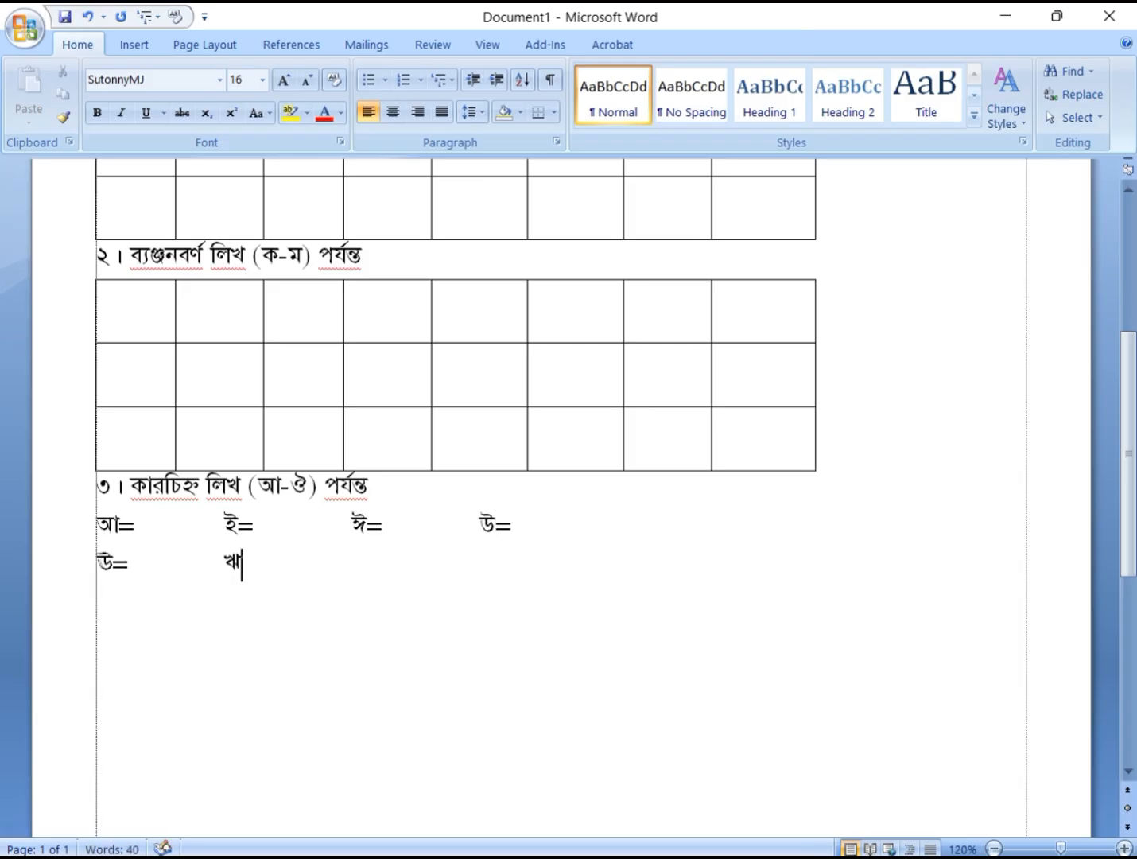
Step: Complete the question 3 items with ঋ=, এ=, ঐ=, ও= and ঔ= in four tab-aligned columns and start a new line
text(=)
key(Tab)
text(এ=)
key(Tab)
text(ঐ=)
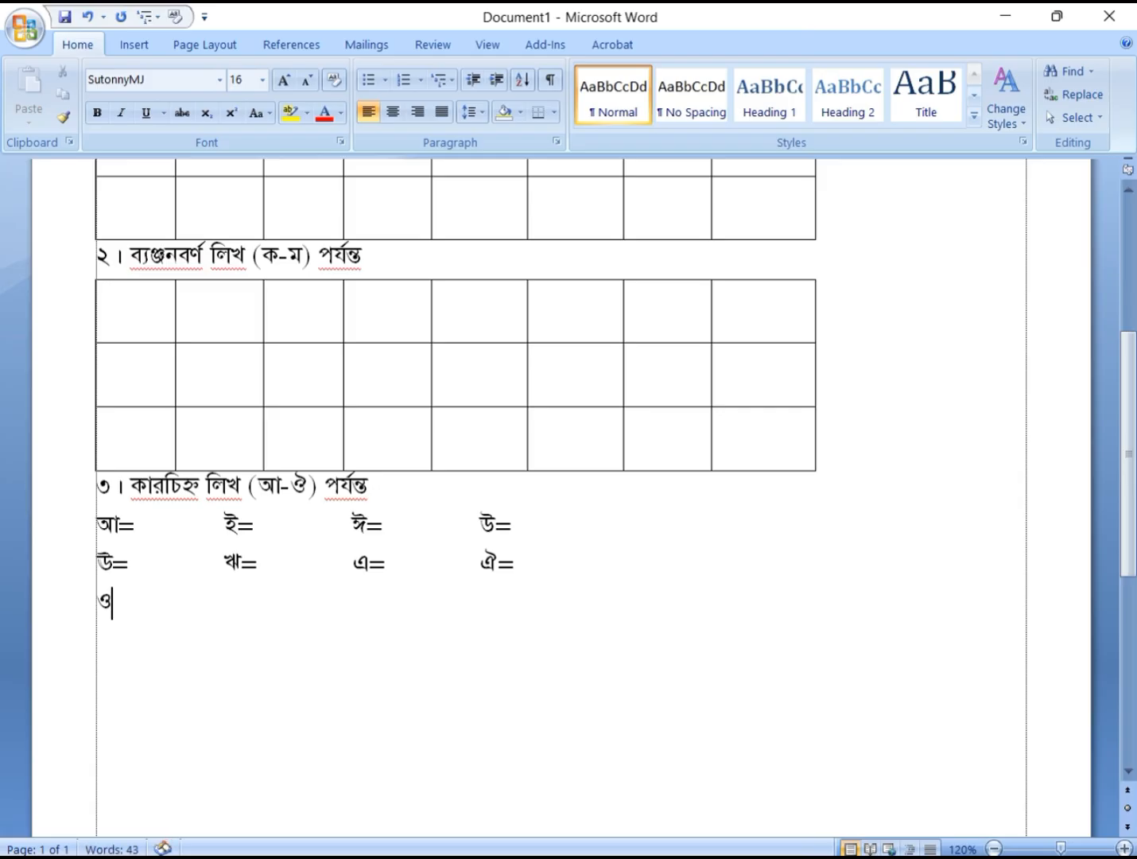
key(Tab)
text(ঔ=)
key(Return)
Step: Enter question 4 as "৪। খালিঘর পূরণ কর (অ-ঔ) পর্যন্ত" and start a new line
text(৪ । খালিঘর)
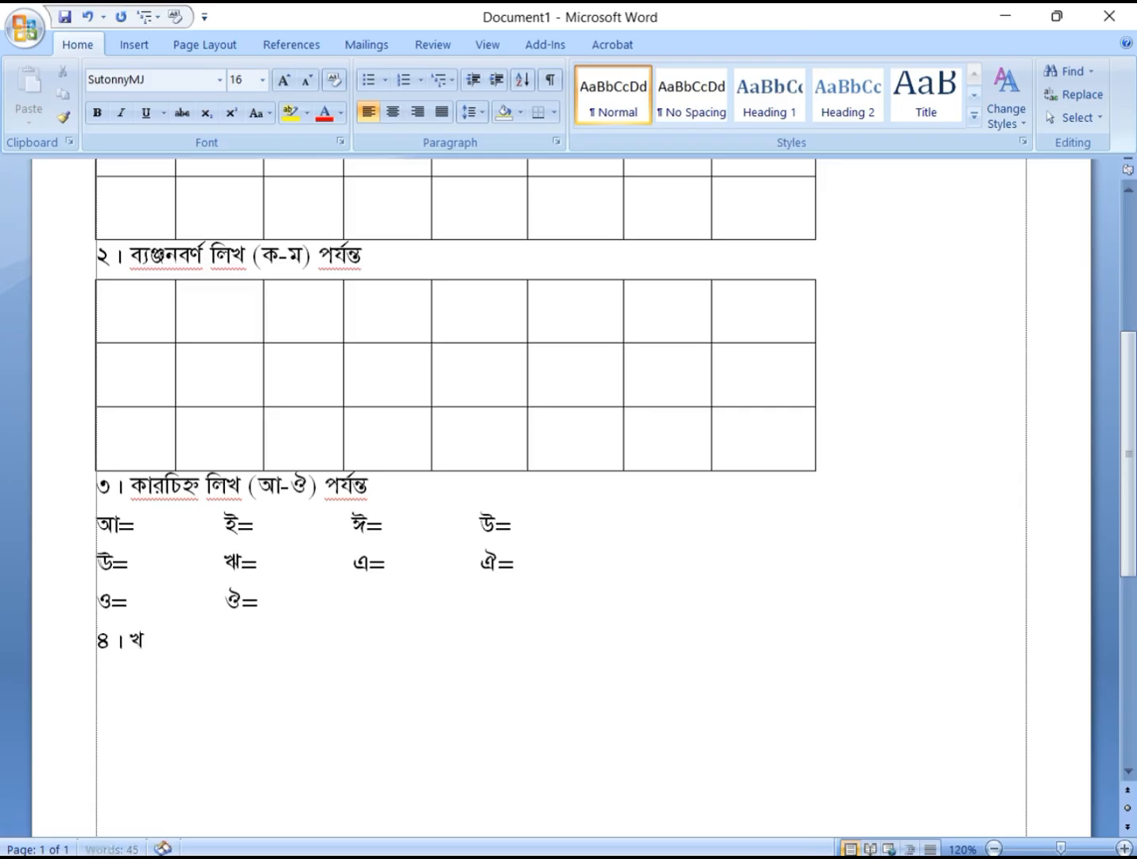
text( পূরণ)
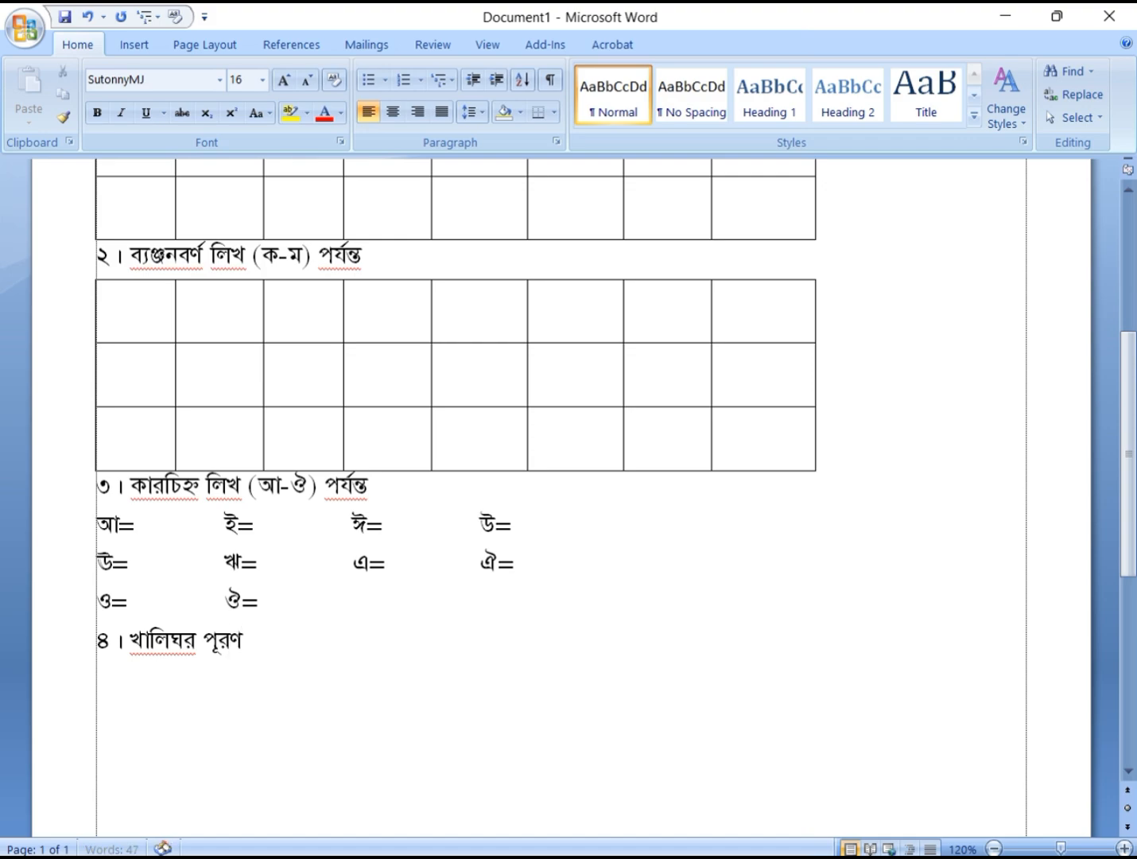
text( কর (অ)
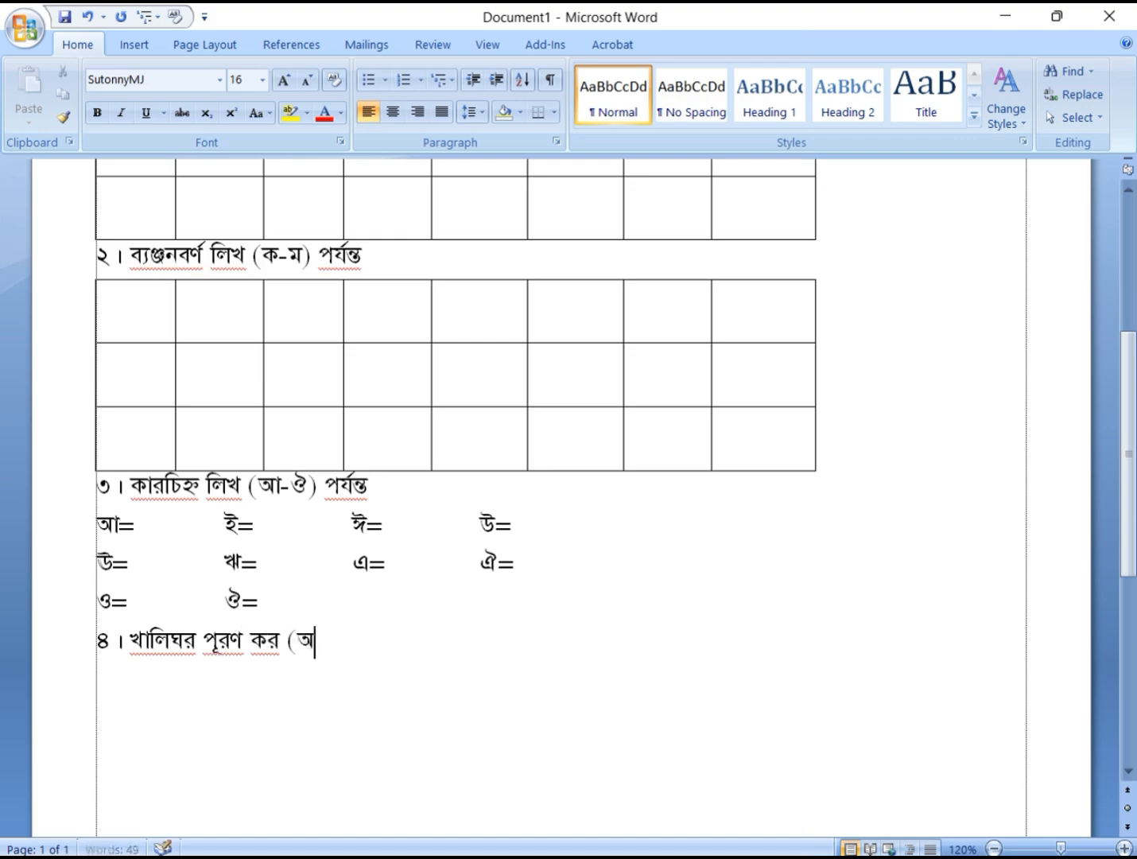
text(-ঔ) প)
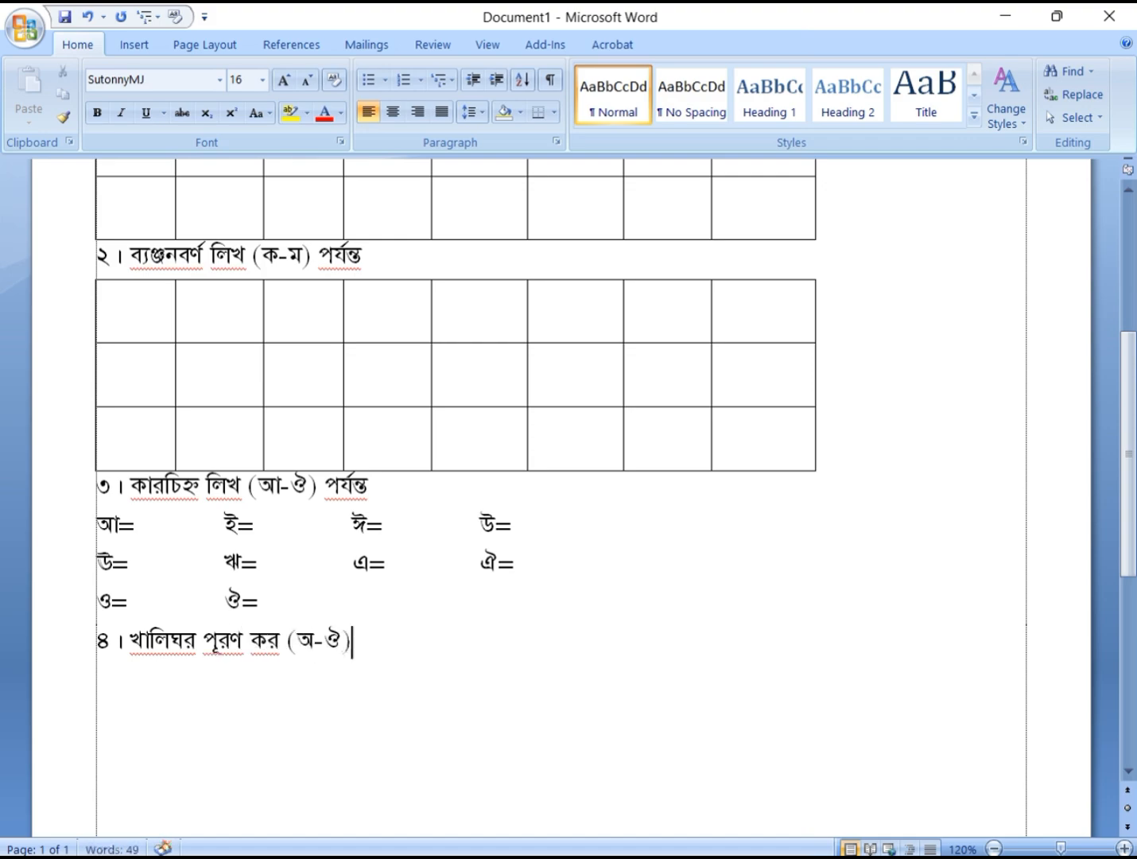
text(র্যন্)
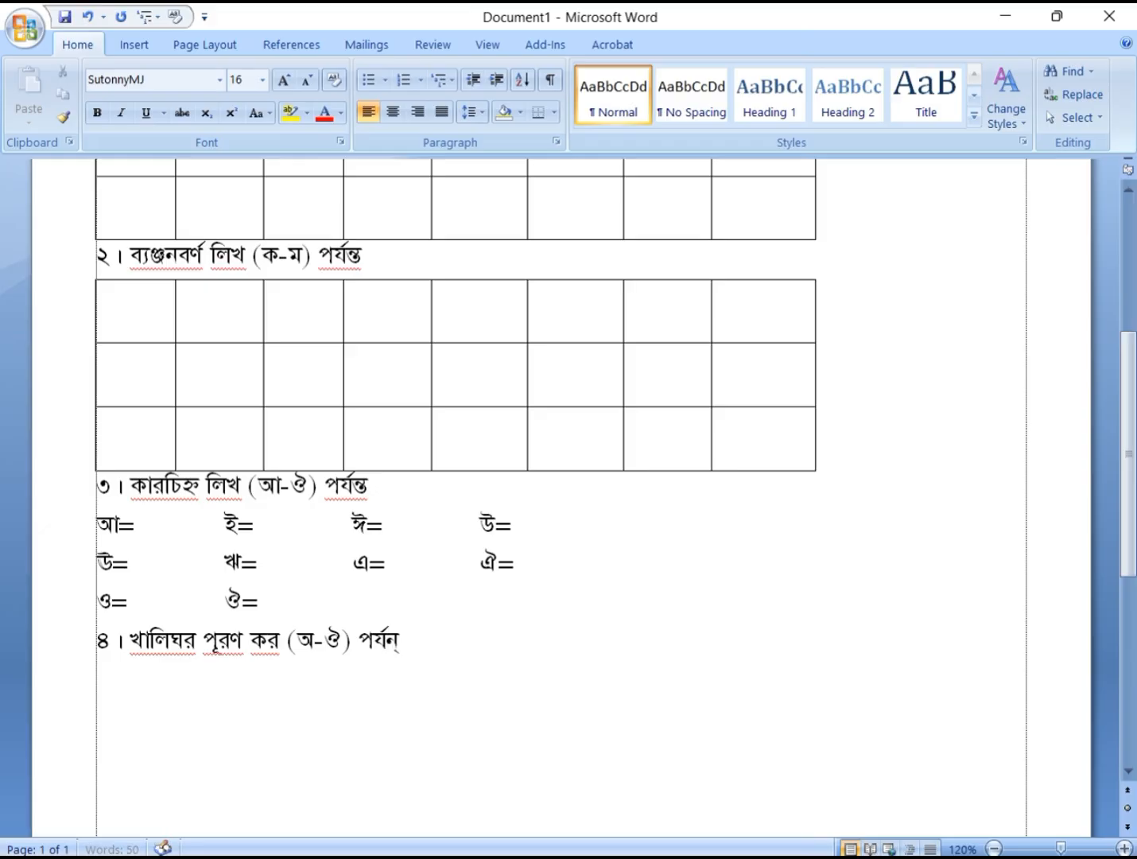
text(ত)
key(Return)
Step: Copy the empty question 2 table and paste it below the question 4 line
drag(141, 309, 785, 466)
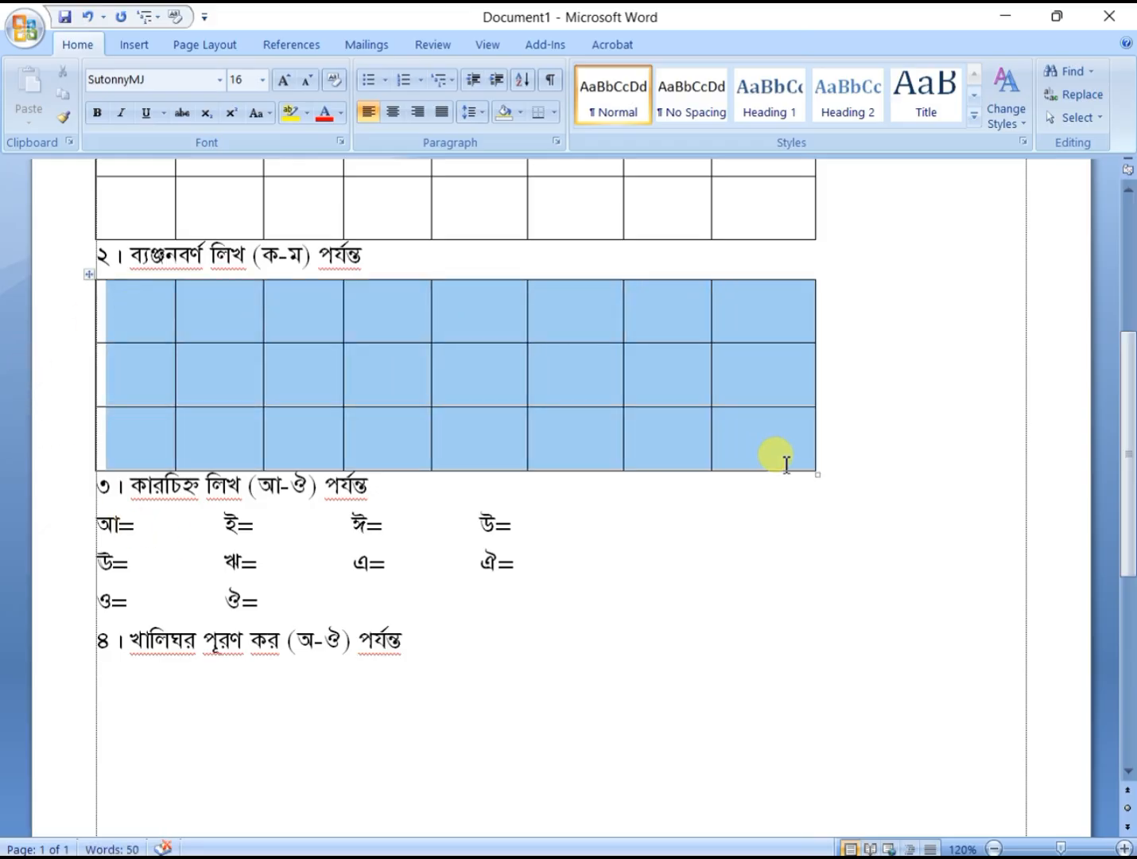
click(262, 687)
key(ctrl+v)
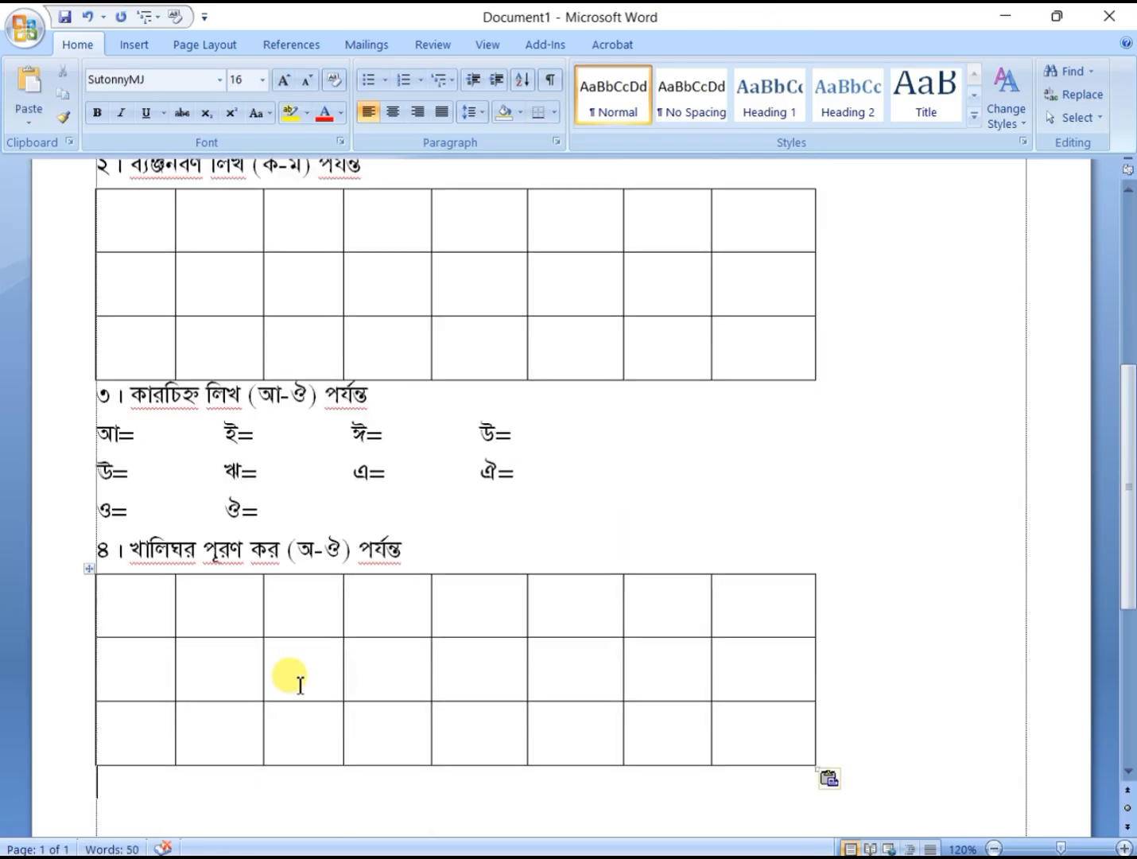
Step: Delete the last row of the question 4 table
scroll(299, 686, down, 1)
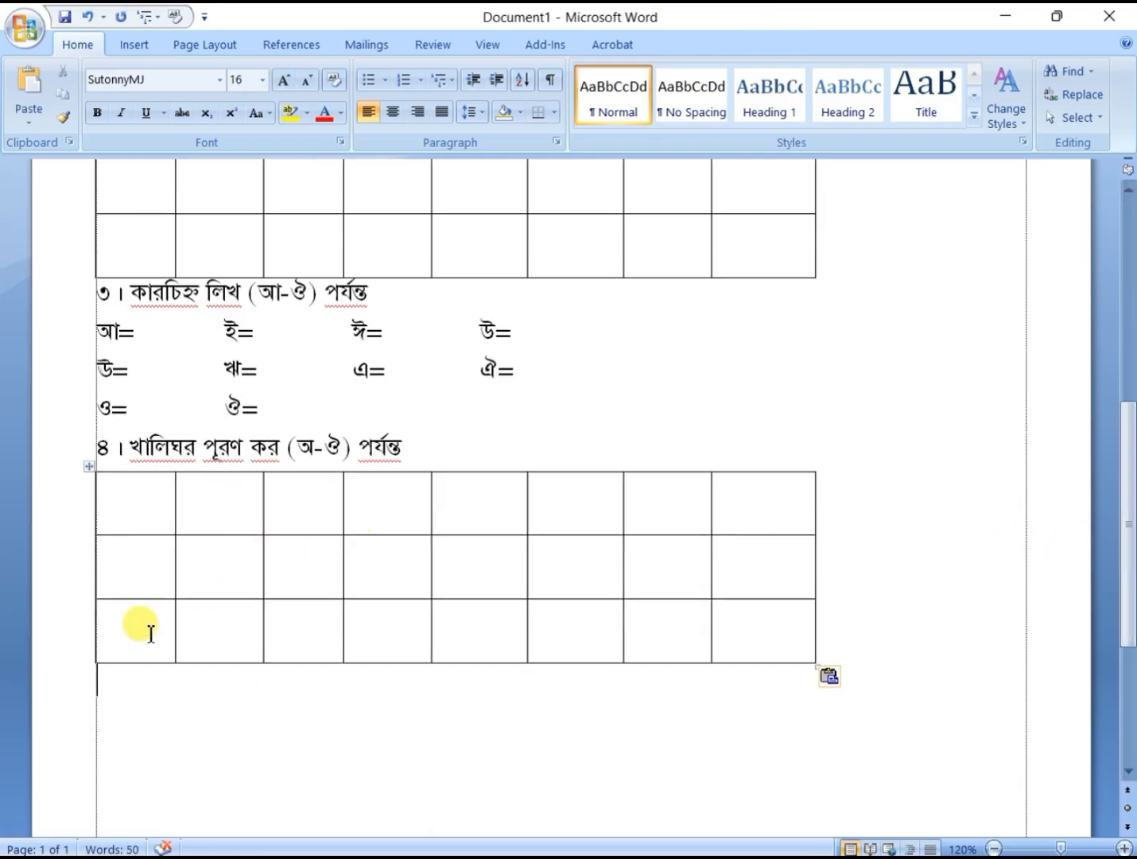
drag(130, 644, 721, 640)
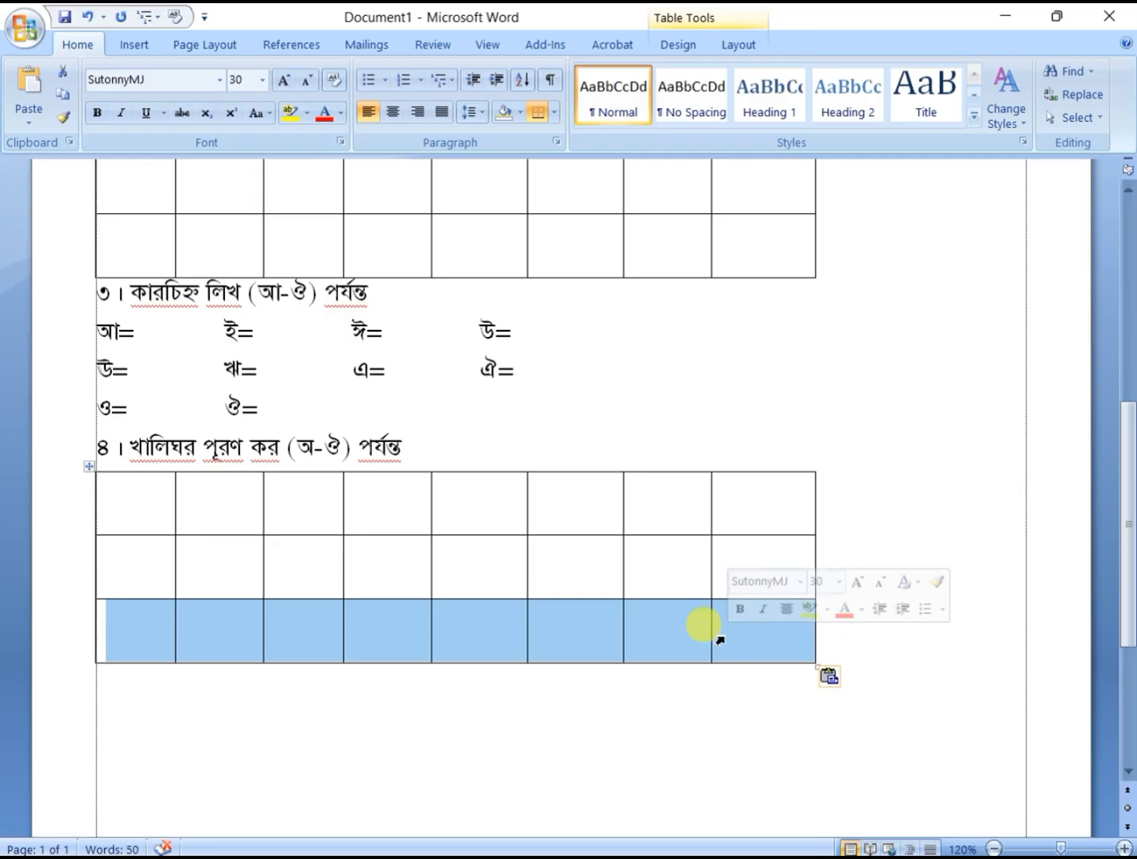
key(BackSpace)
key(Return)
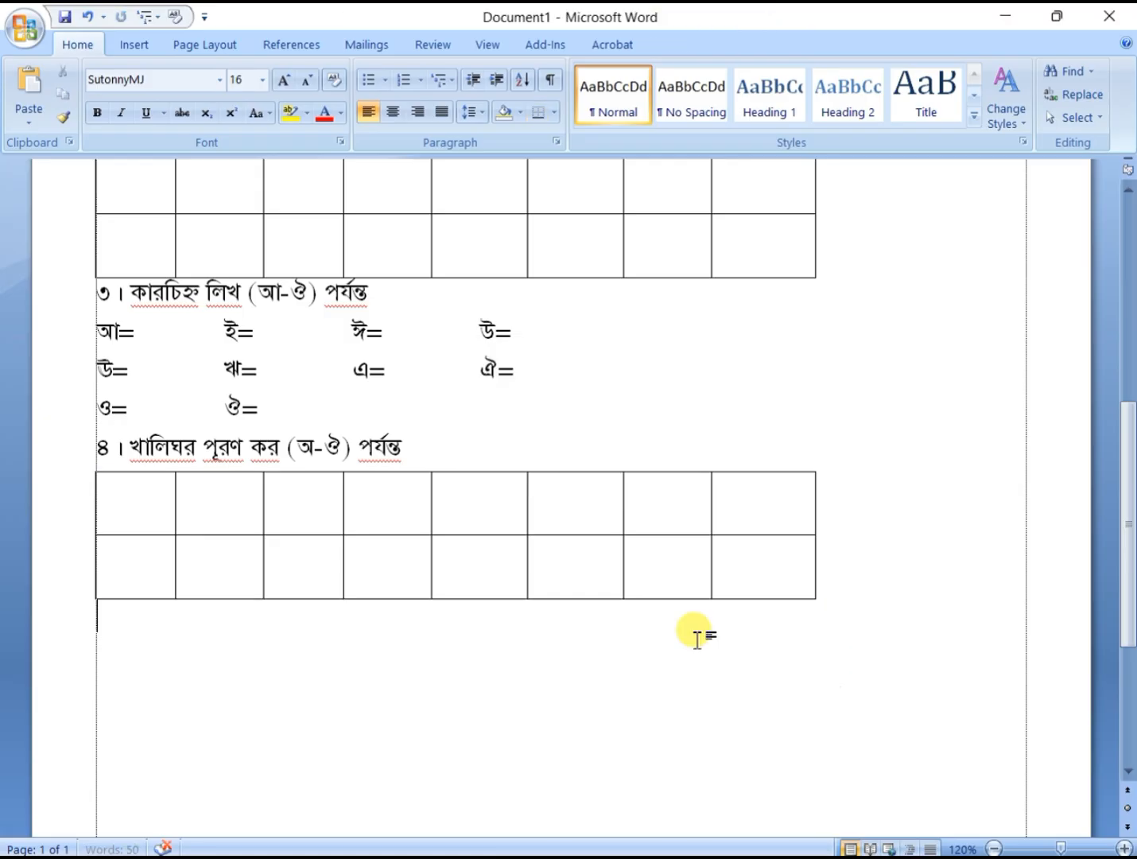
Step: Enter আ, উ and এ in cells 2, 5 and 8 of the question 4 table's first row, ঔ in the second row's third cell, and center all cells
click(233, 507)
text(আ)
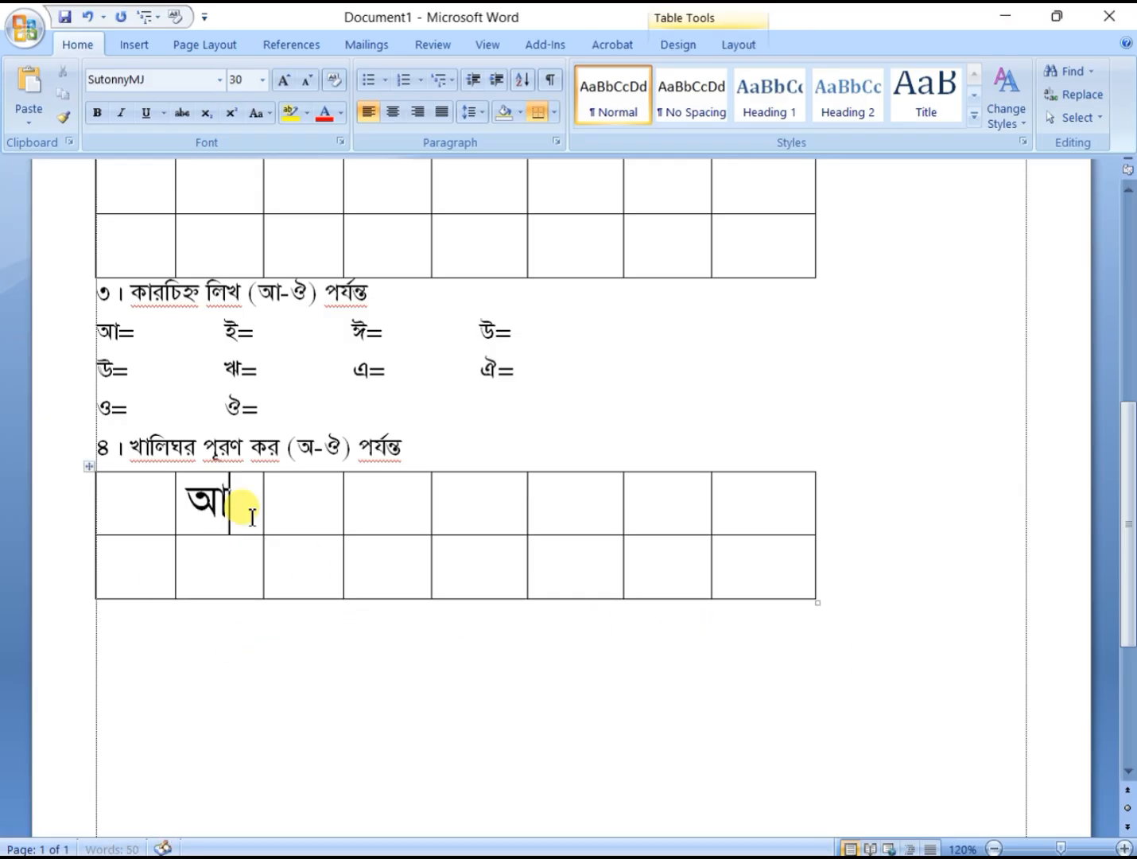
click(503, 518)
text(উ)
click(791, 503)
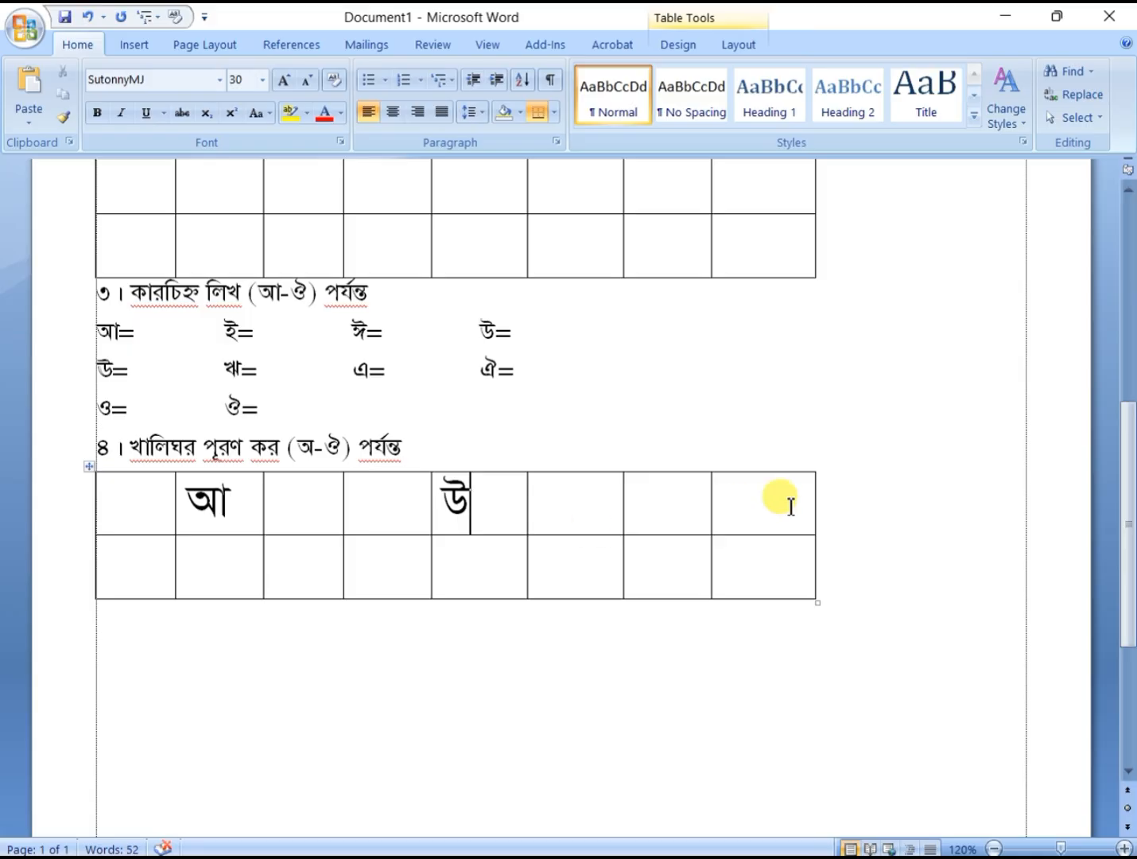
text(এ)
click(324, 559)
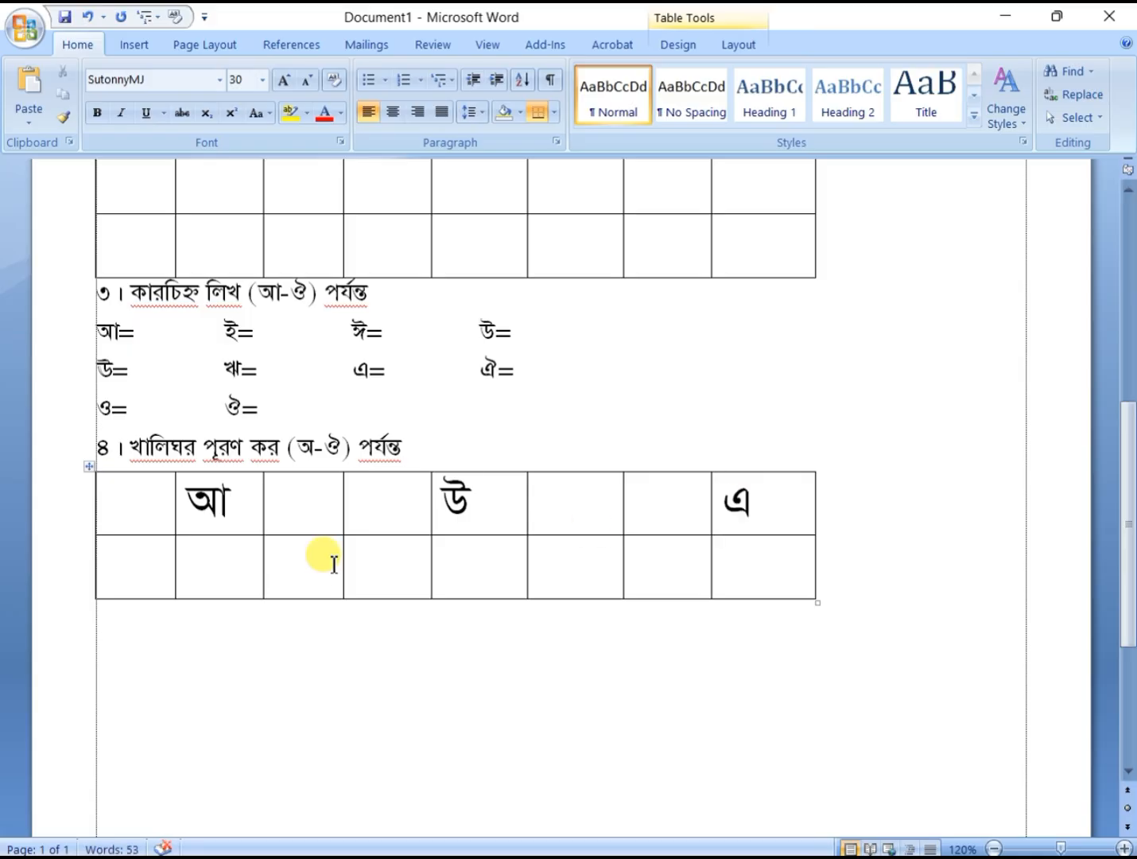
text(ঔ)
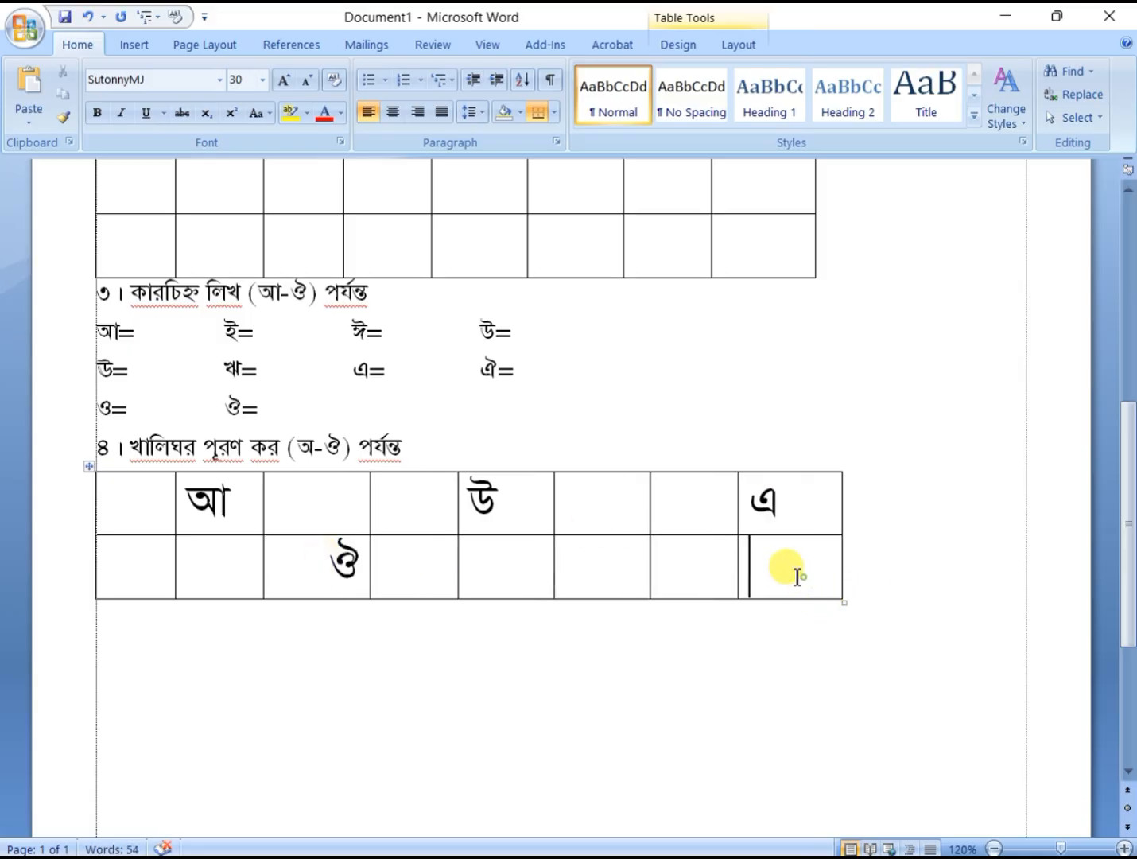
drag(794, 576, 132, 500)
click(395, 112)
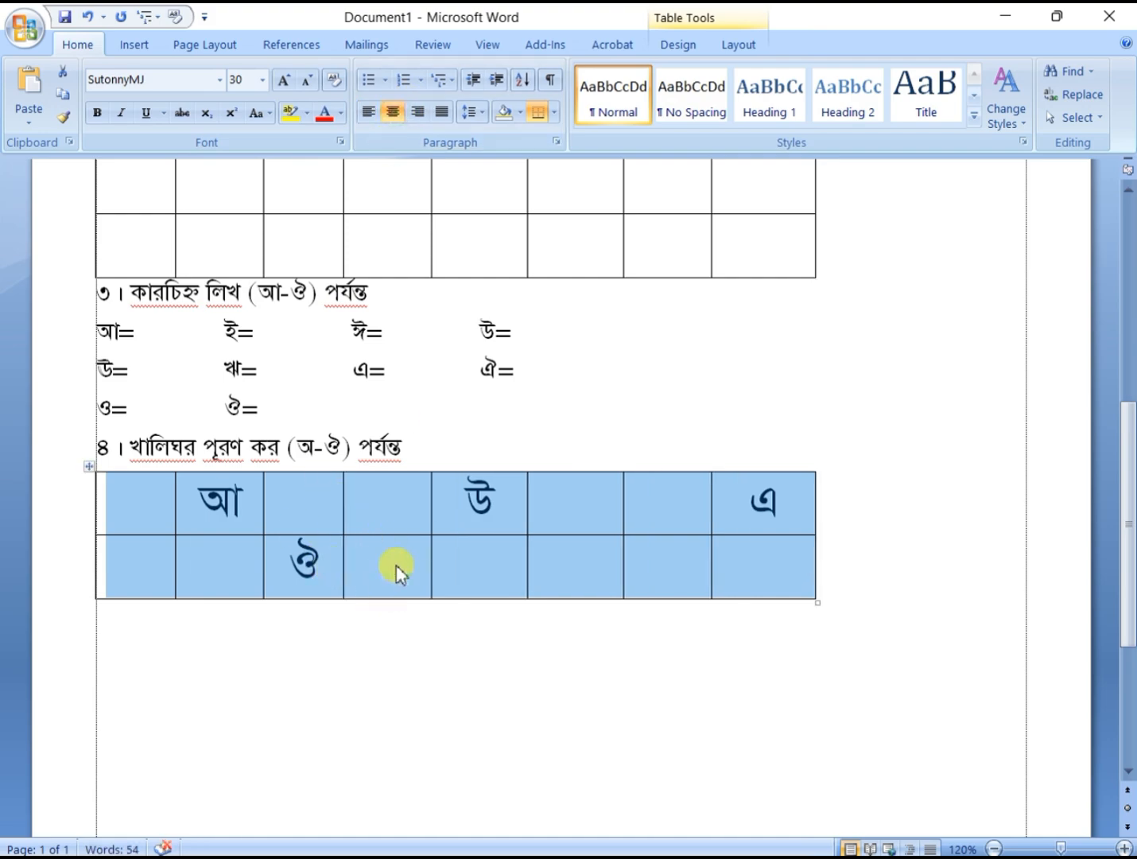
Step: Enter question 5 below the table as "৫। এলোমেলো বর্ণ সাজিয়ে লিখ : (ক-ম) পর্যন্ত" and start a new line
click(383, 617)
scroll(382, 616, down, 3)
text(৫।এে)
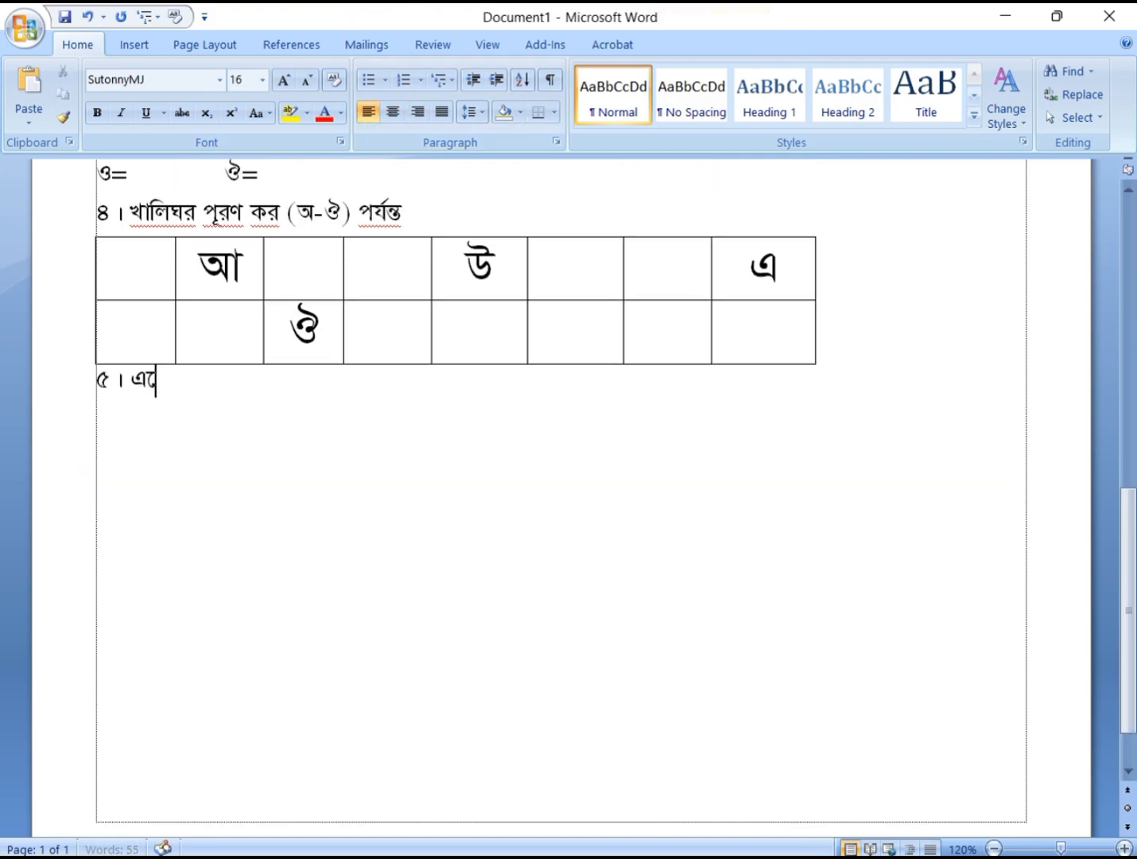
text(লােমেলা বর্ণ স)
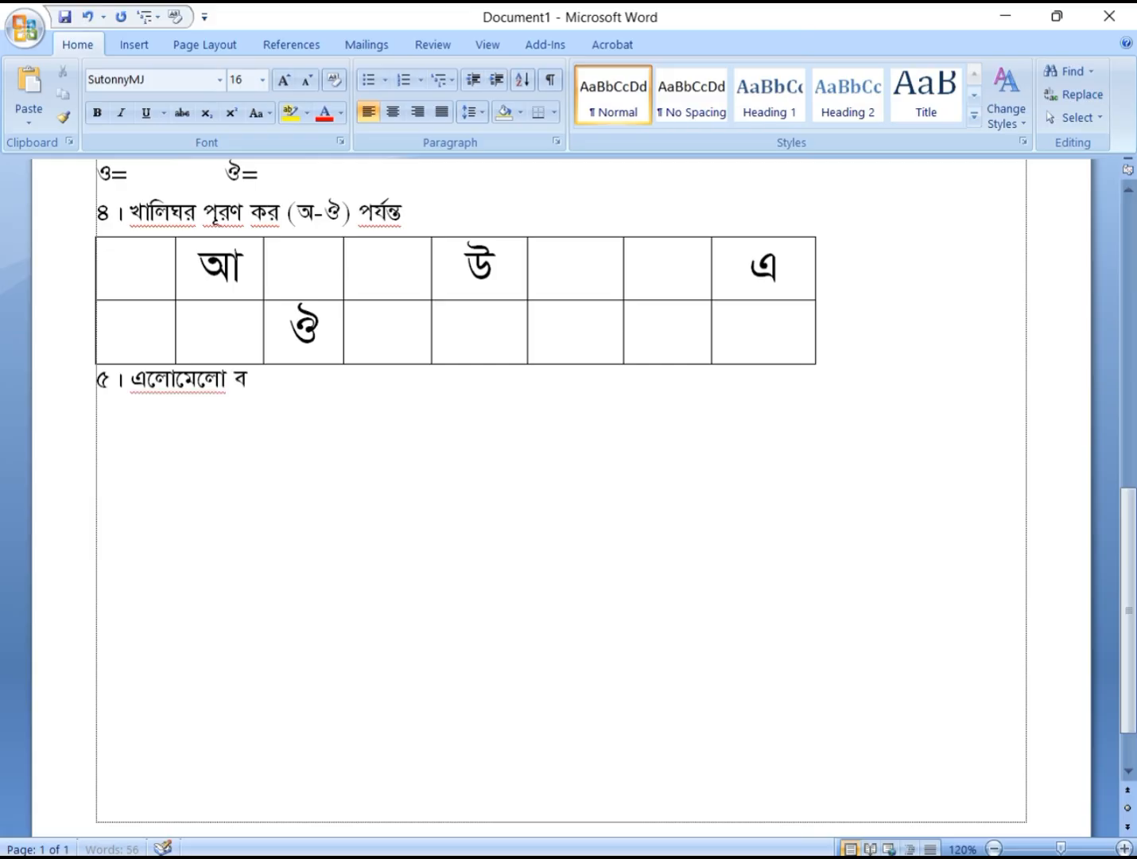
text(াজিেয় ি)
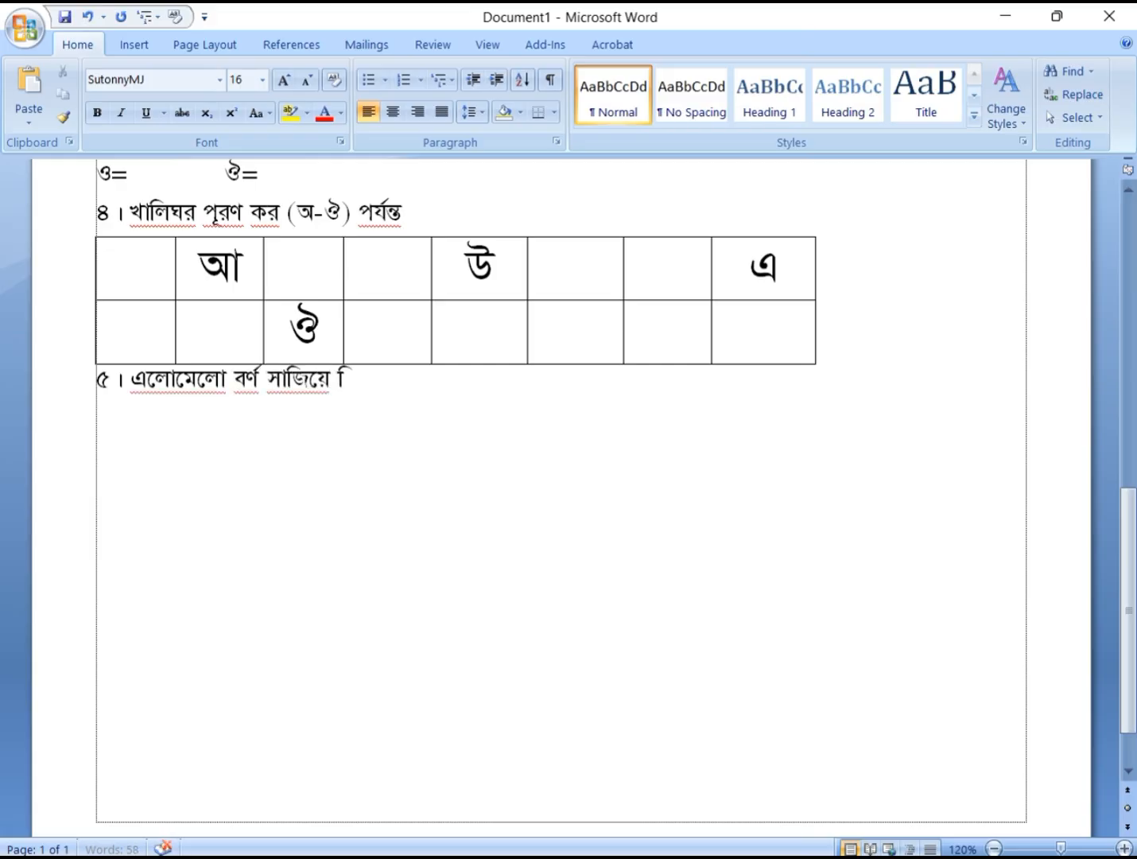
text(লখ : (ক)
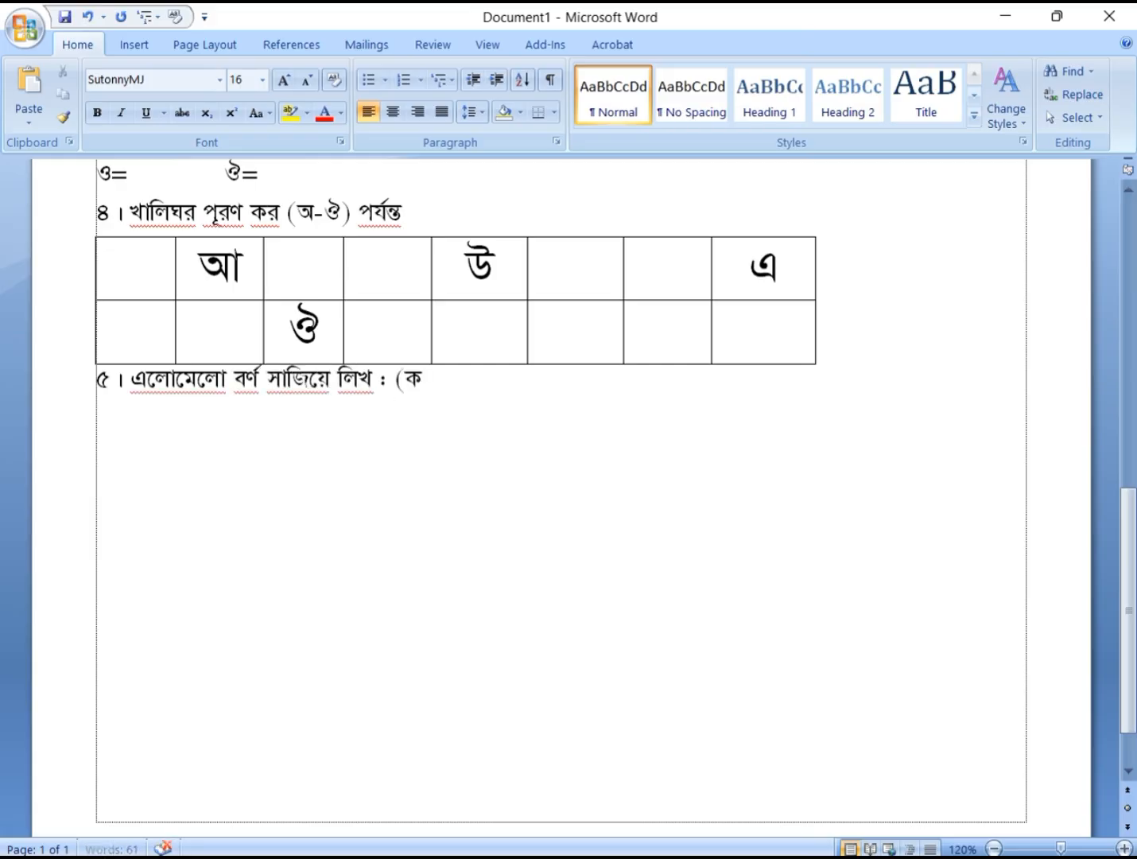
text(-ম) পয)
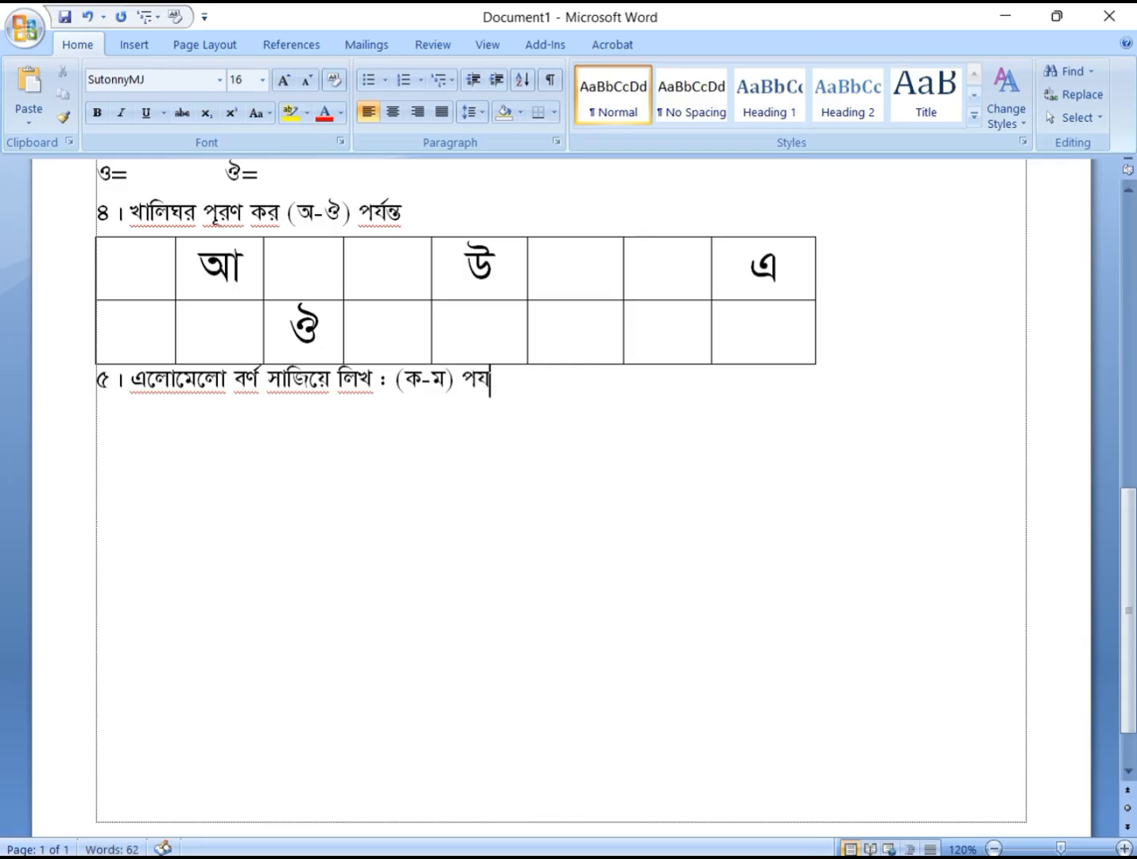
text(ন্ত)
key(Return)
Step: Add the scrambled letters line "চ,জ,ক,ঞ,ম,খ,ঘ,ঙ,ঠ,ত,দ,ট,ঢ,ফ,ভ,প,ছ,ধ,ঝ,ড,ণ,থ,ব" under question 5 and start a new line
text(চ)
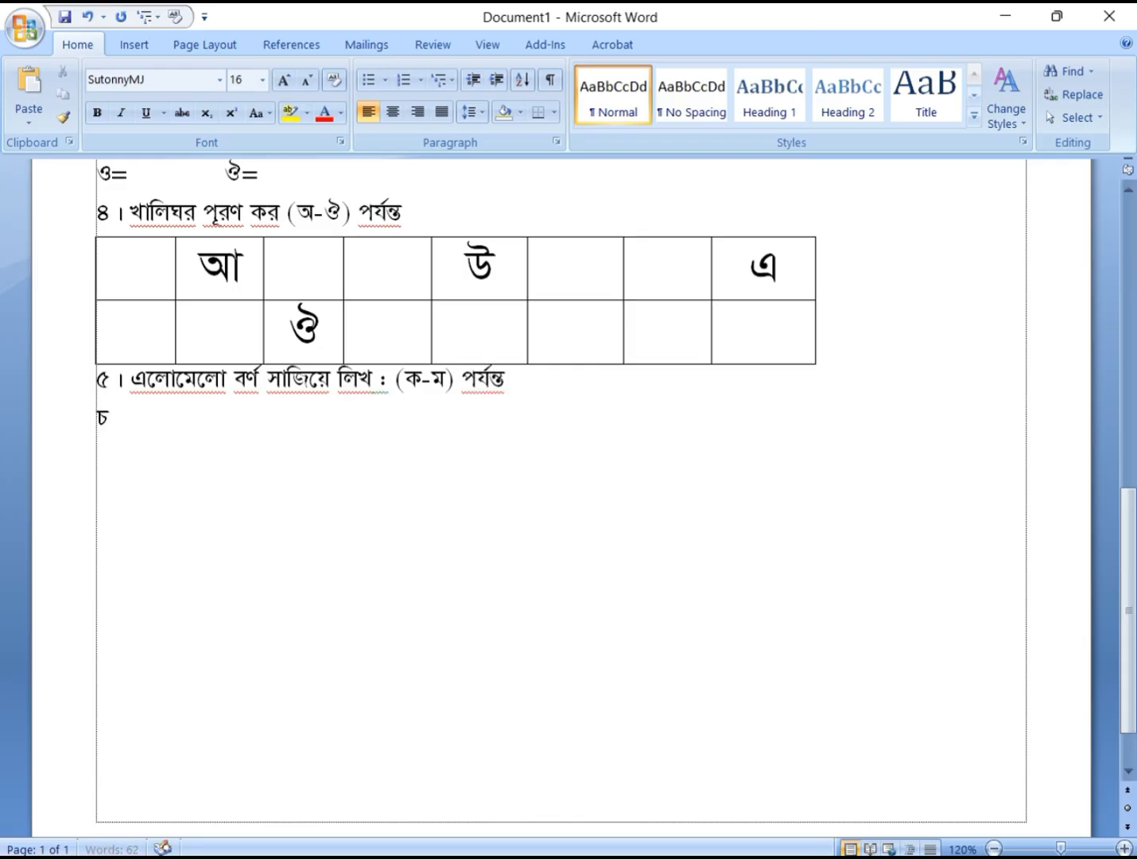
text(,জ,ক,ঞ,ম,খ,ঘ,ঙ,ঠ,ত,দ,ট,ঢ,ফ,ভ,প,ছ,ধ,ঝ,ড,ণ,থ,ব)
key(Return)
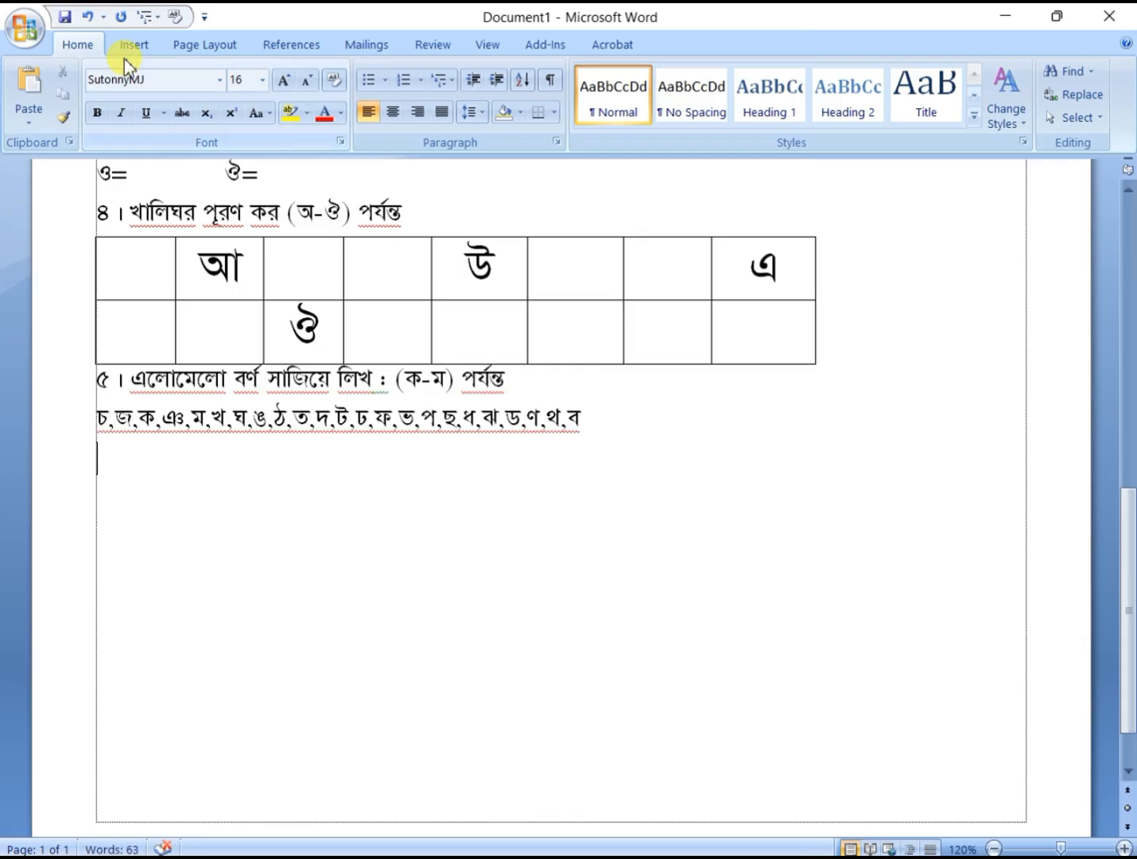
Step: Insert a table of ten columns and three rows below the scrambled letters
click(133, 48)
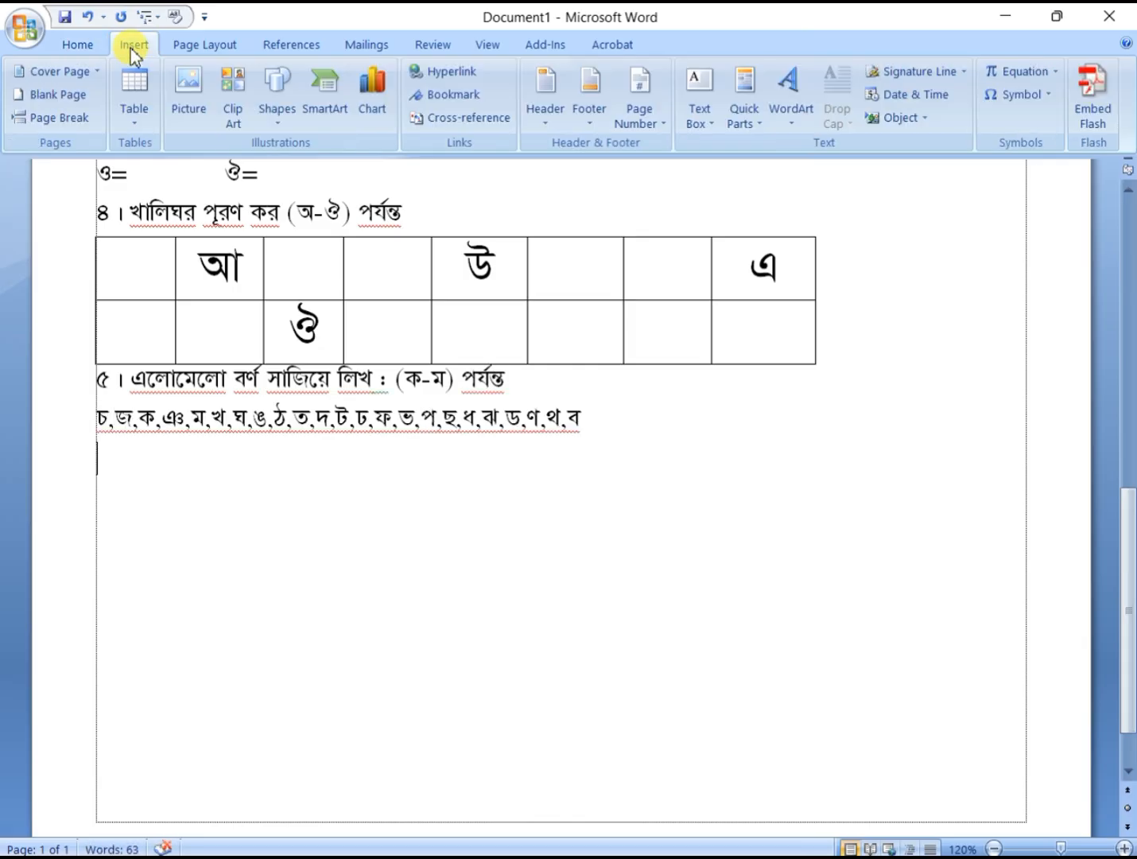
click(140, 103)
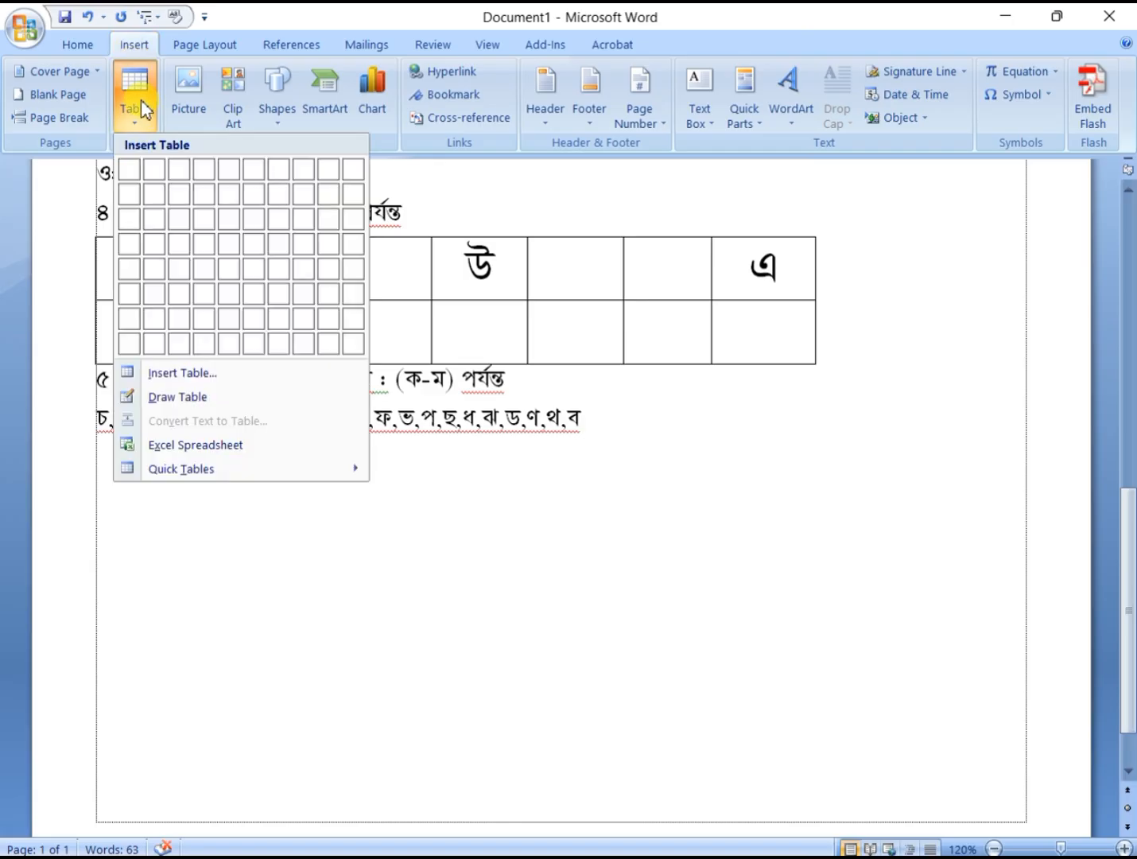
click(344, 226)
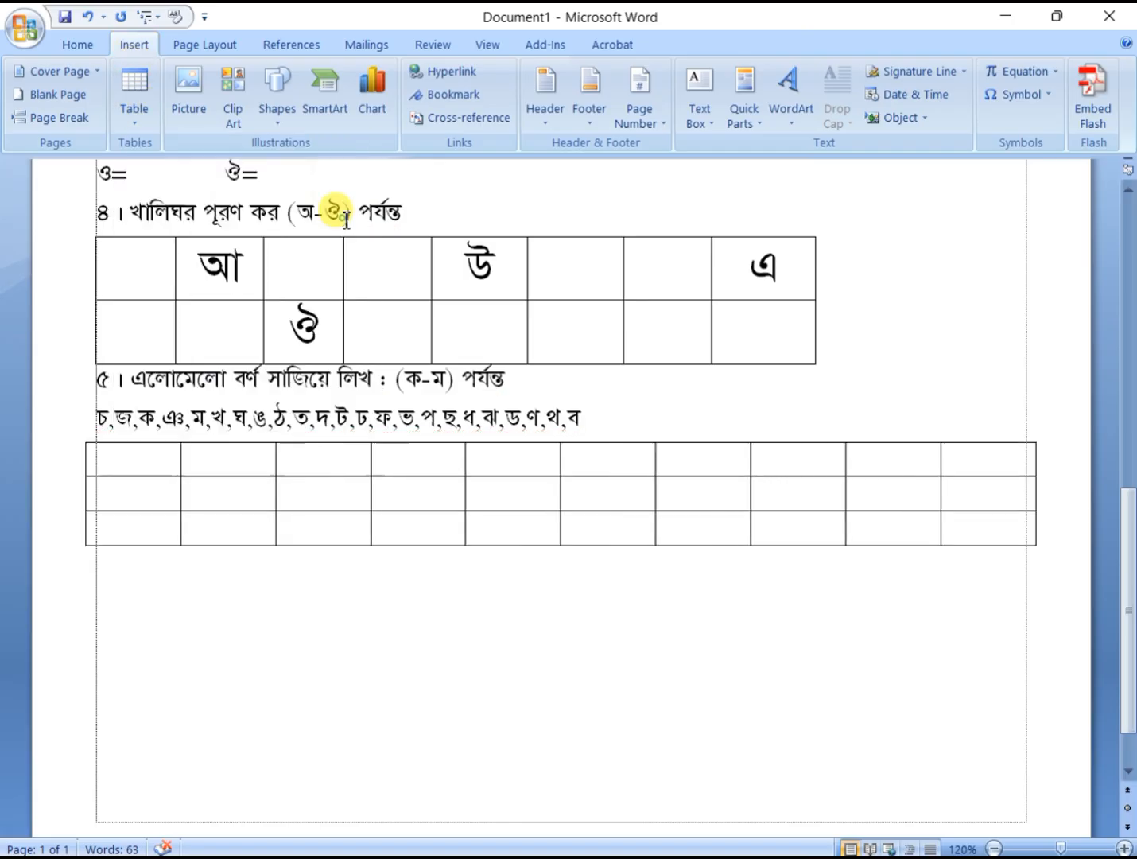
Step: Resize the columns and outer edges of the question 5 table so its first eight columns line up with those of the question 4 table
drag(180, 467, 178, 467)
drag(276, 459, 261, 450)
drag(371, 459, 346, 459)
drag(467, 458, 432, 462)
drag(561, 461, 527, 466)
drag(656, 461, 623, 460)
drag(751, 461, 712, 462)
drag(845, 461, 815, 459)
drag(941, 472, 921, 472)
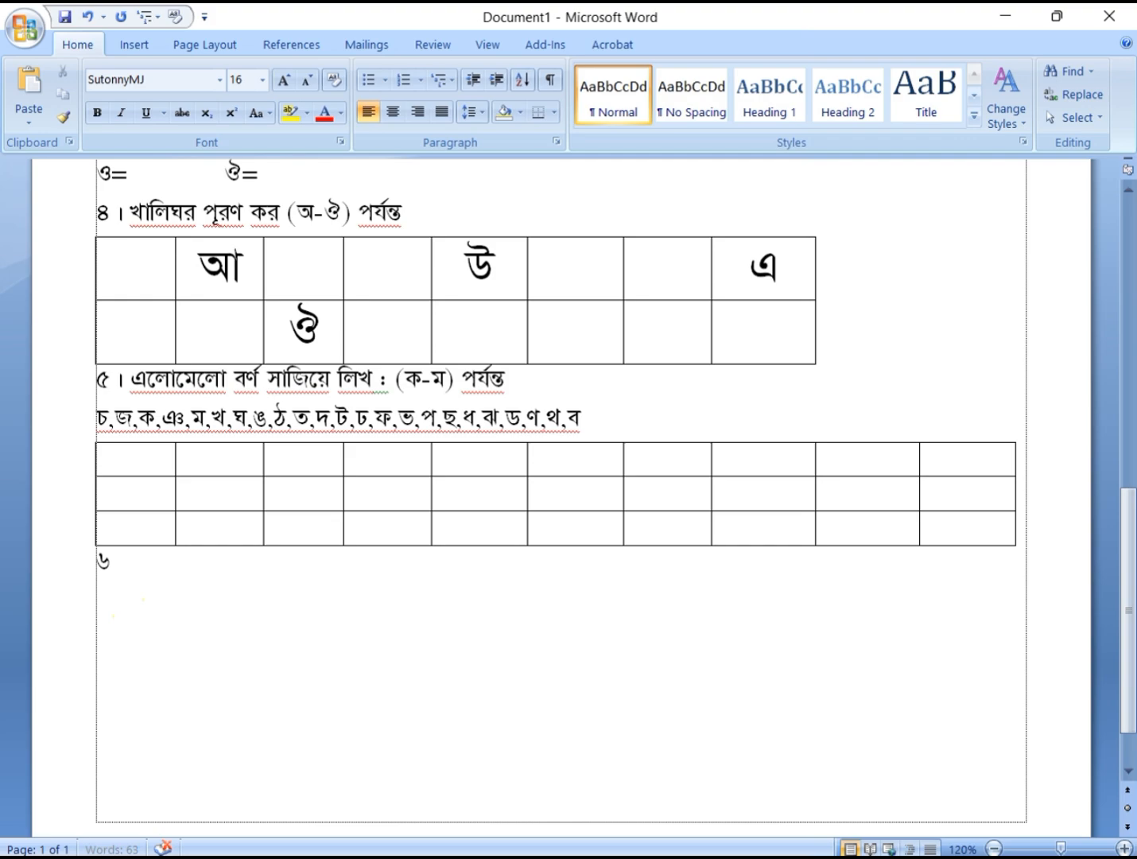
Step: Enter question 6 below the table as "৬। মাঝের বর্ণটি লিখ :" and start a new line
text(। মােঝর বর্ণ)
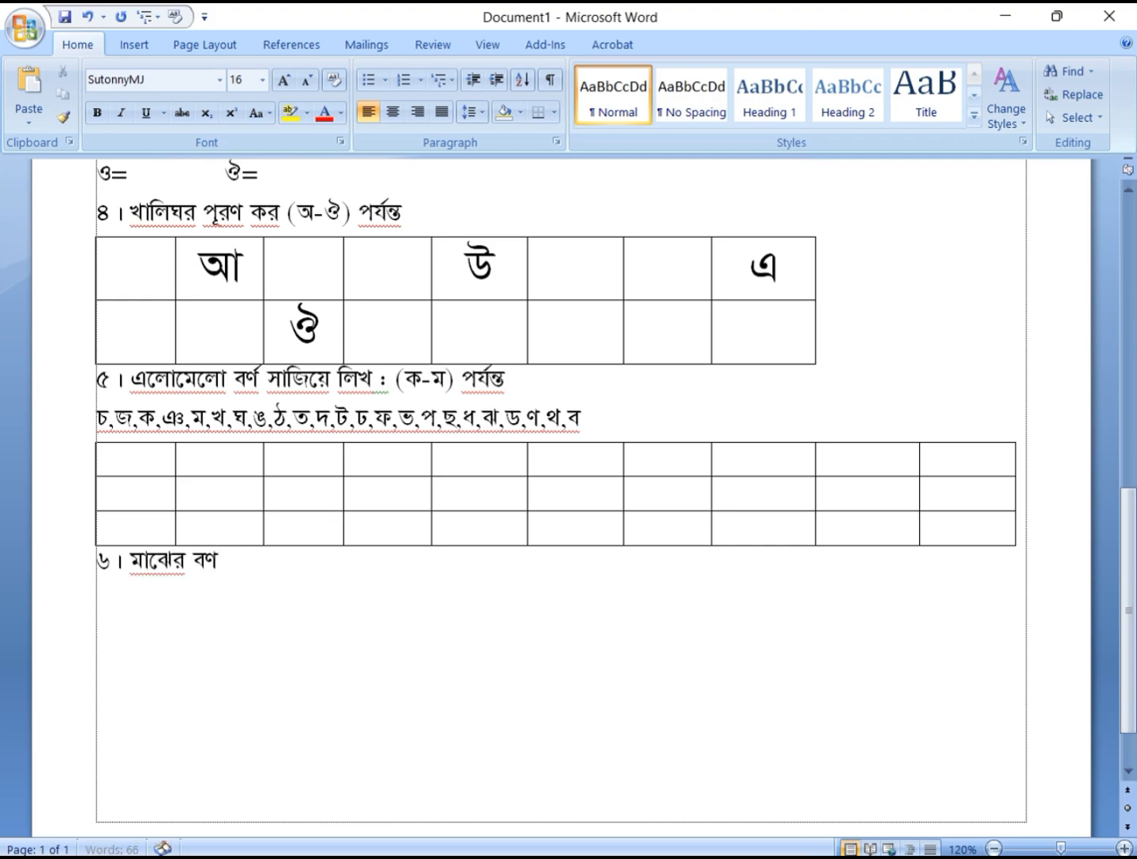
text(টি লিখ :)
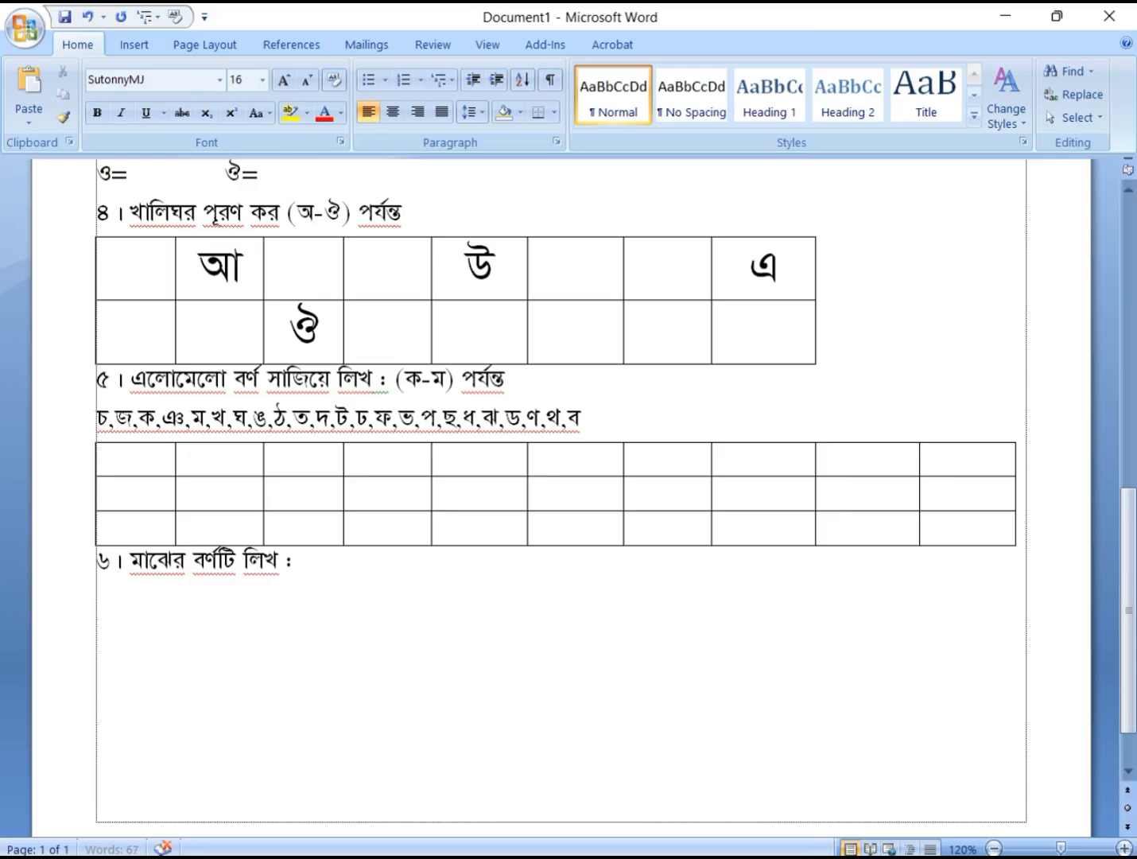
key(Return)
Step: Insert a table of eleven columns and one row below question 6, and align its outer edges with the question 5 table
click(137, 45)
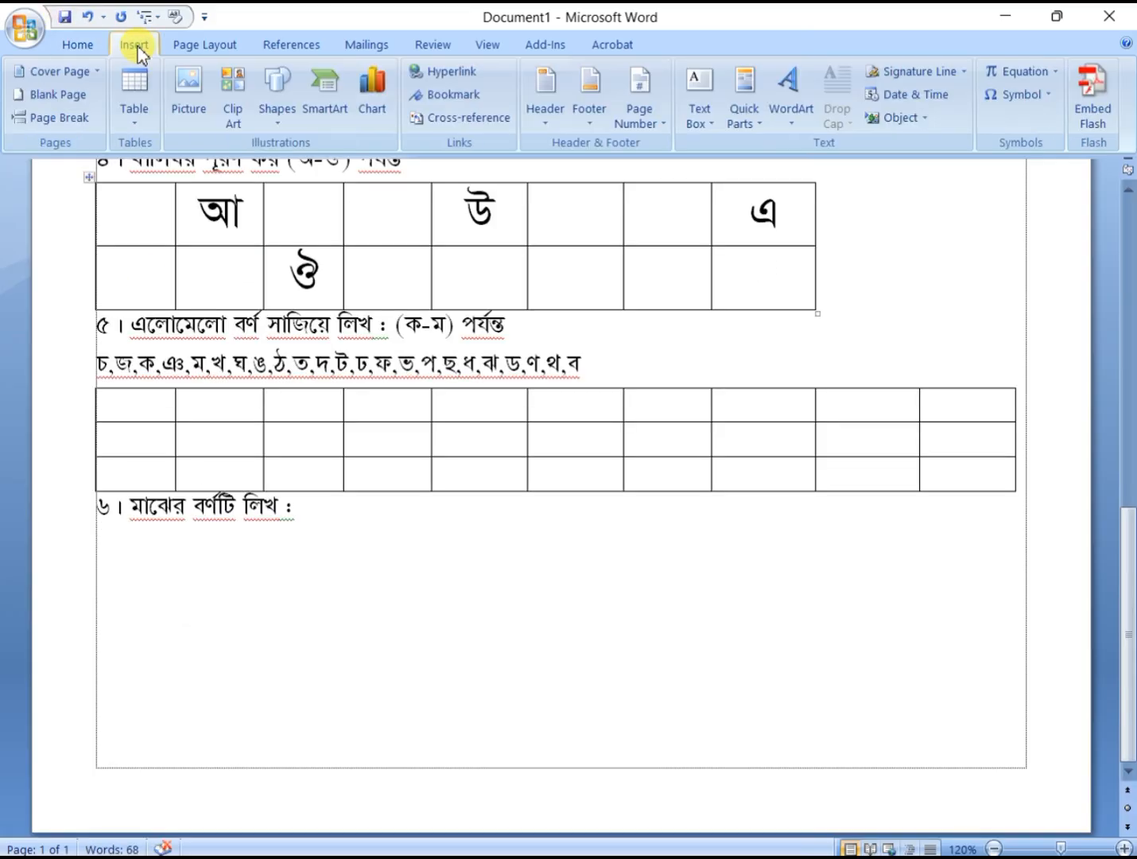
click(140, 126)
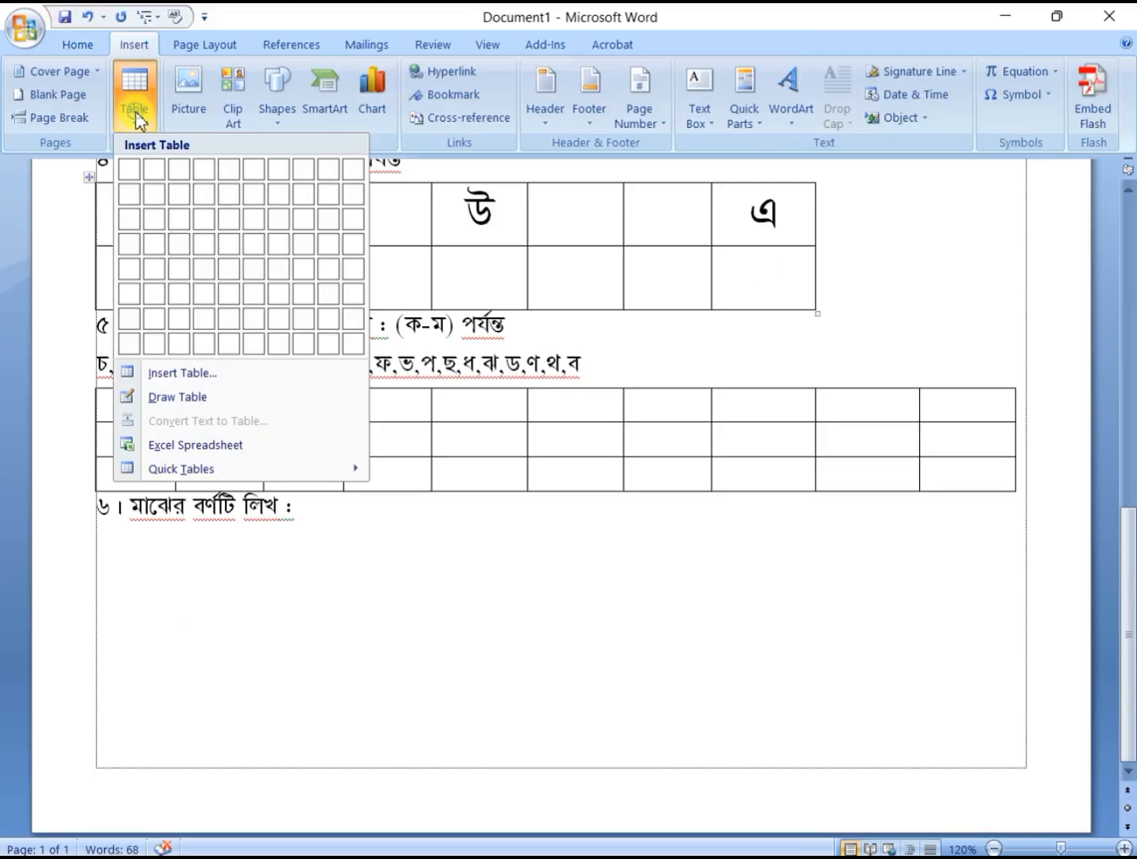
click(189, 377)
text(11)
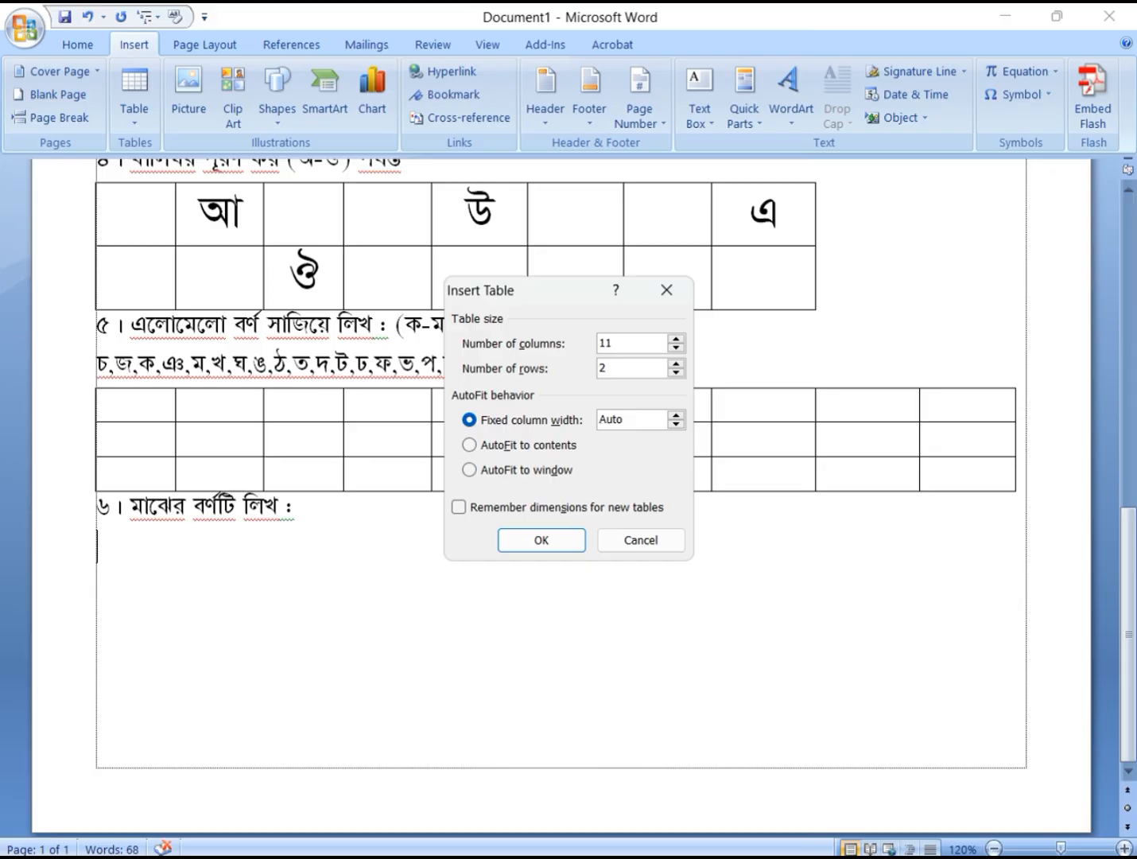
double_click(600, 368)
text(1)
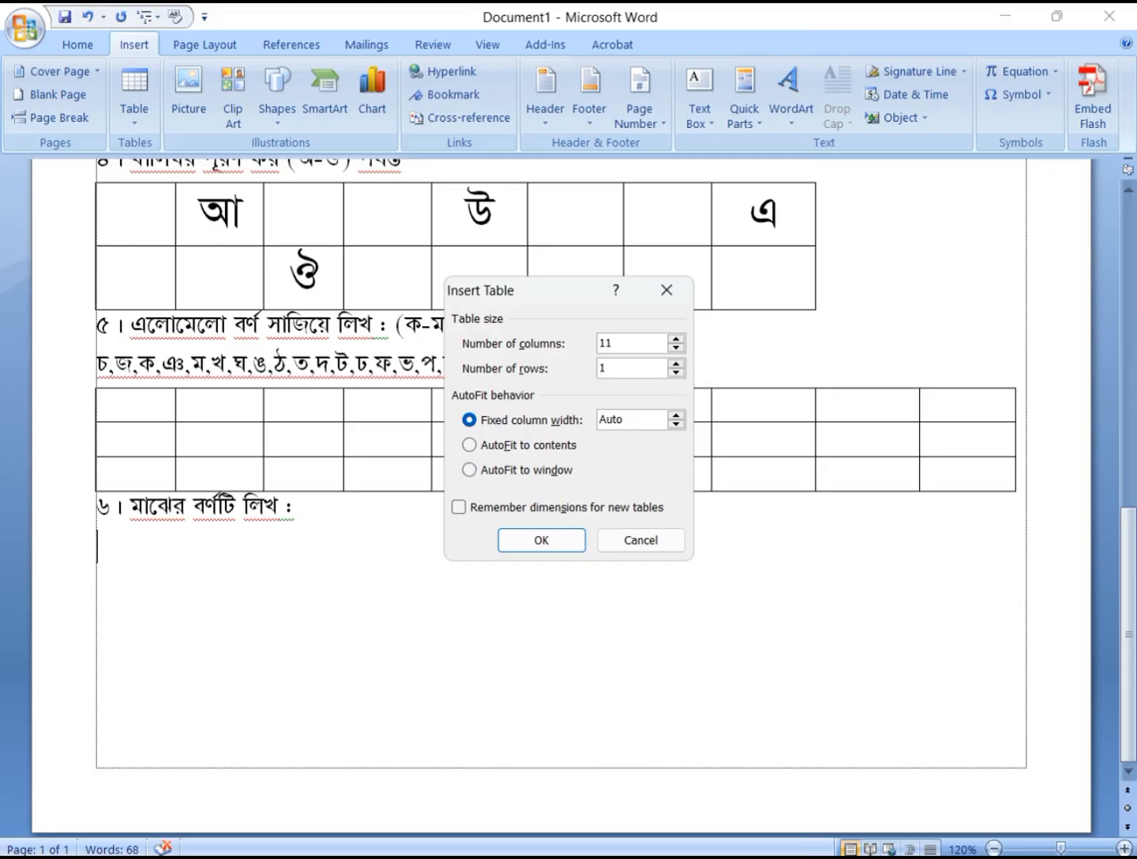
click(554, 549)
drag(88, 546, 96, 547)
drag(1036, 548, 1017, 552)
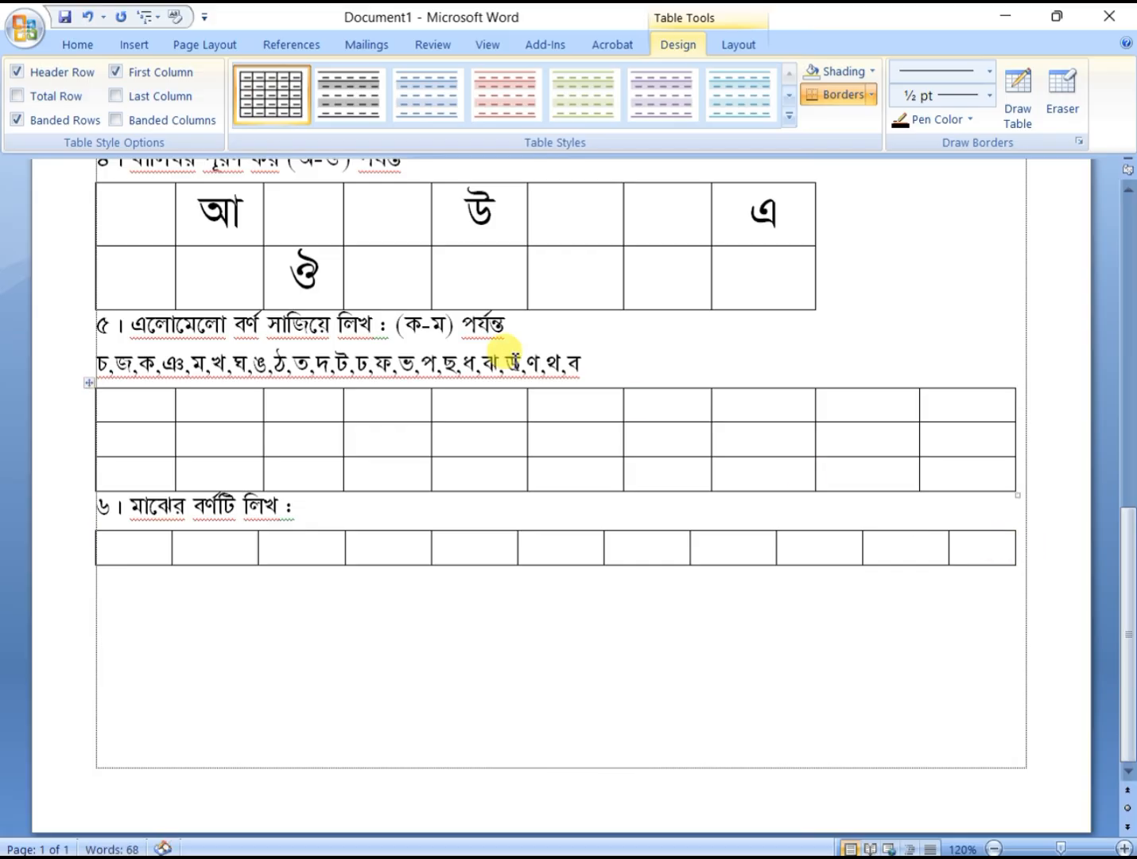
Step: Erase the upper and lower borders of the fourth and eighth cells in the question 6 table to leave gaps between three groups
click(77, 45)
click(678, 45)
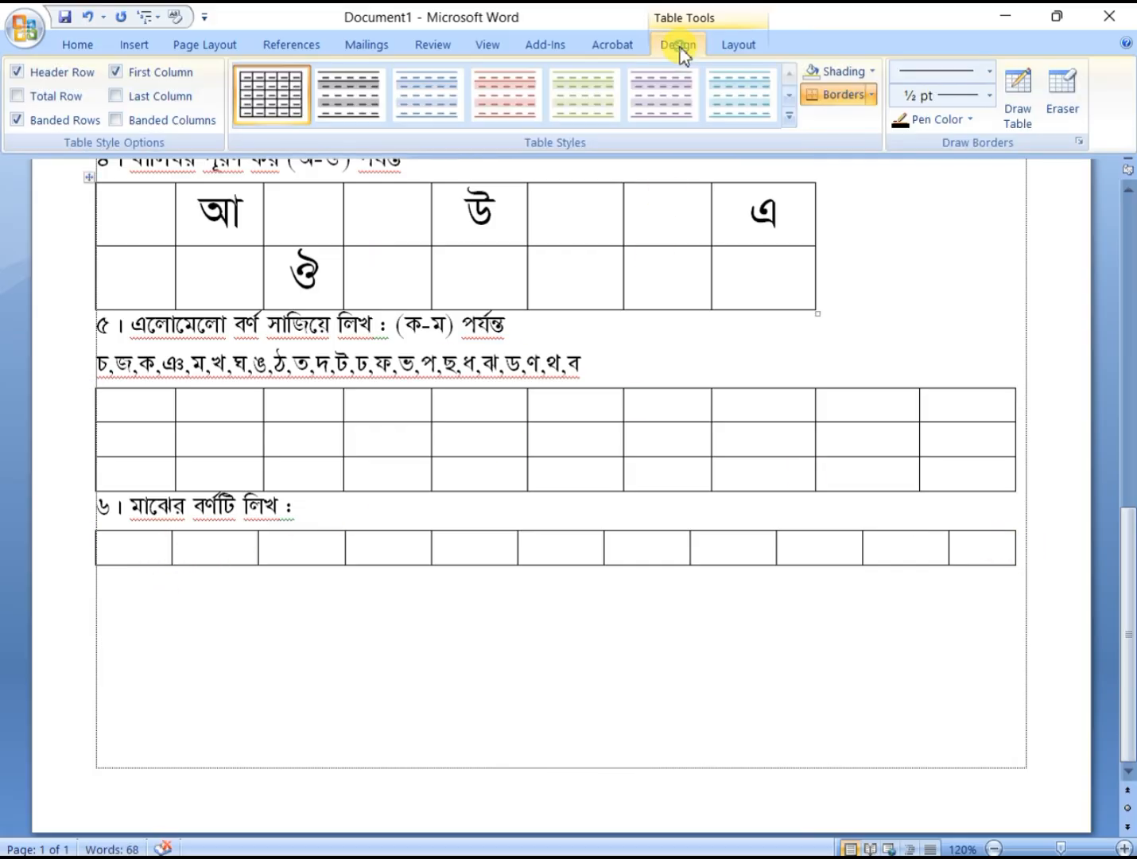
click(1060, 103)
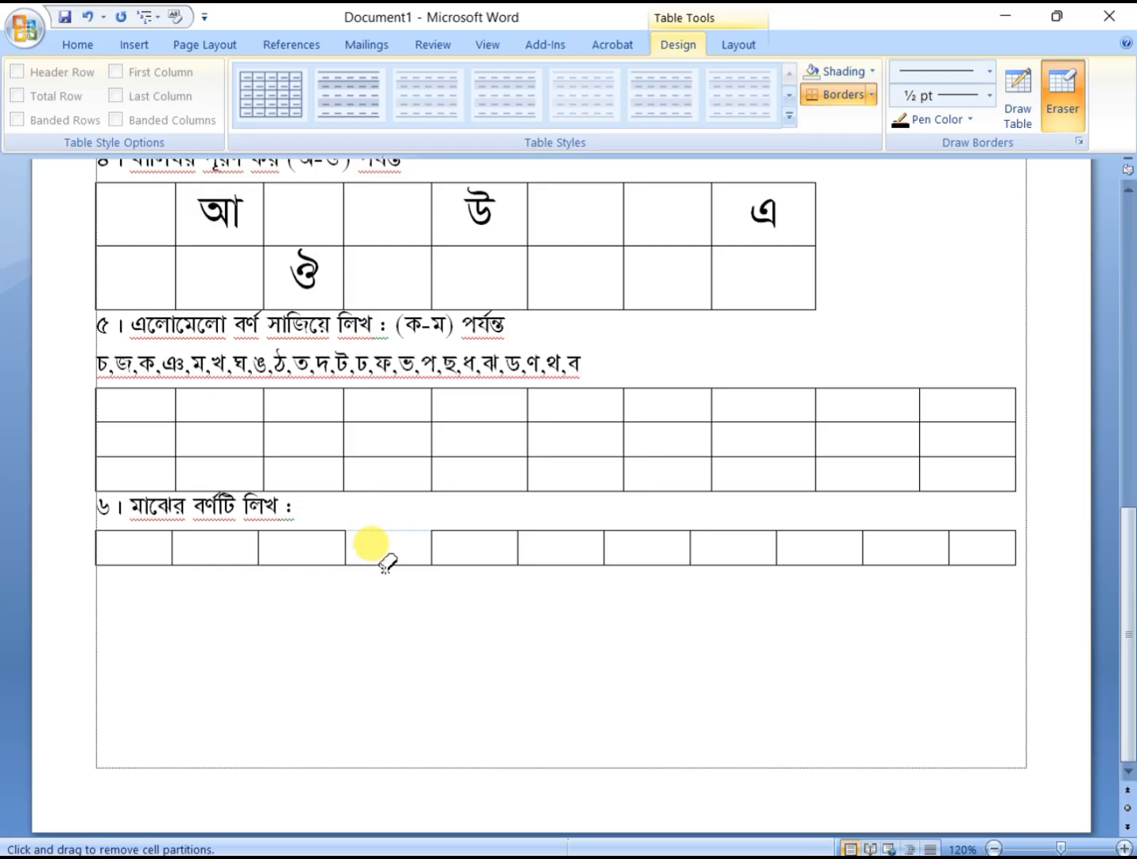
click(385, 565)
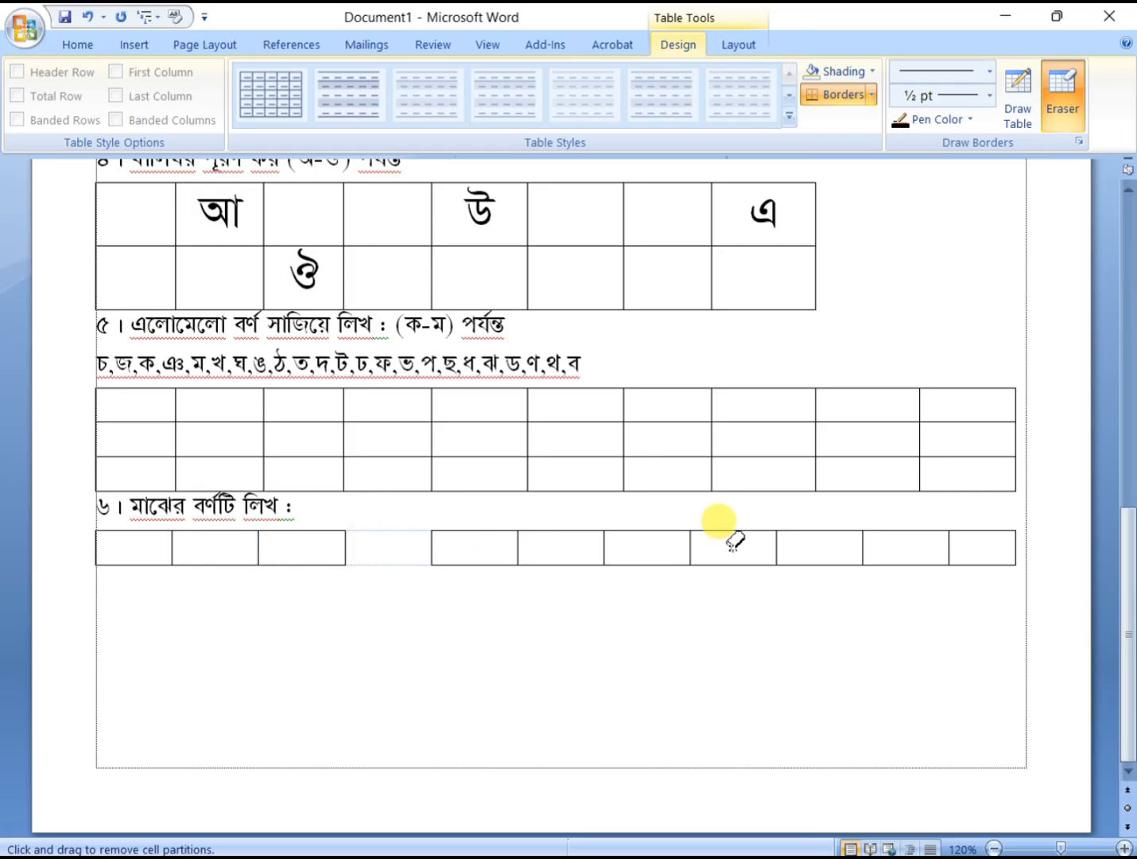
click(744, 565)
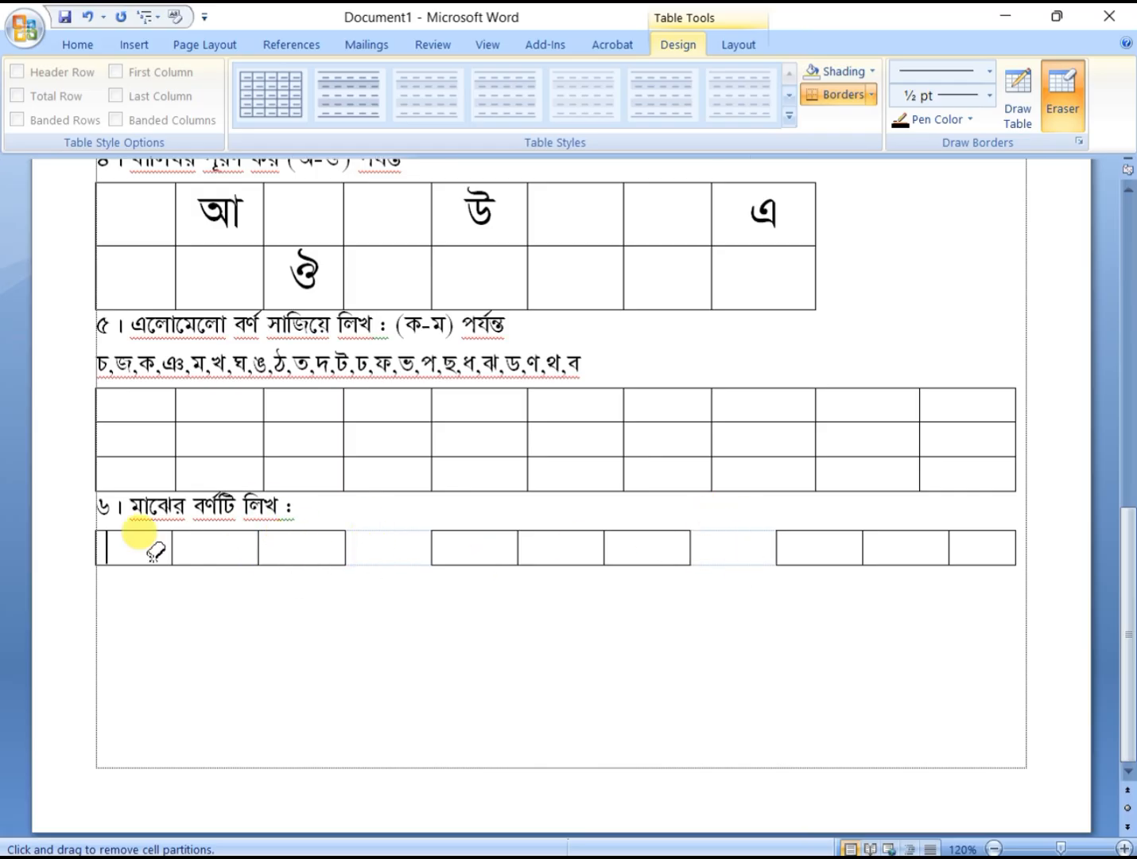
Step: Fill the outer cells of the three groups in the question 6 table with গ and ঙ, ট and ড, দ and ন
text(গ)
click(312, 550)
text(ঙ )
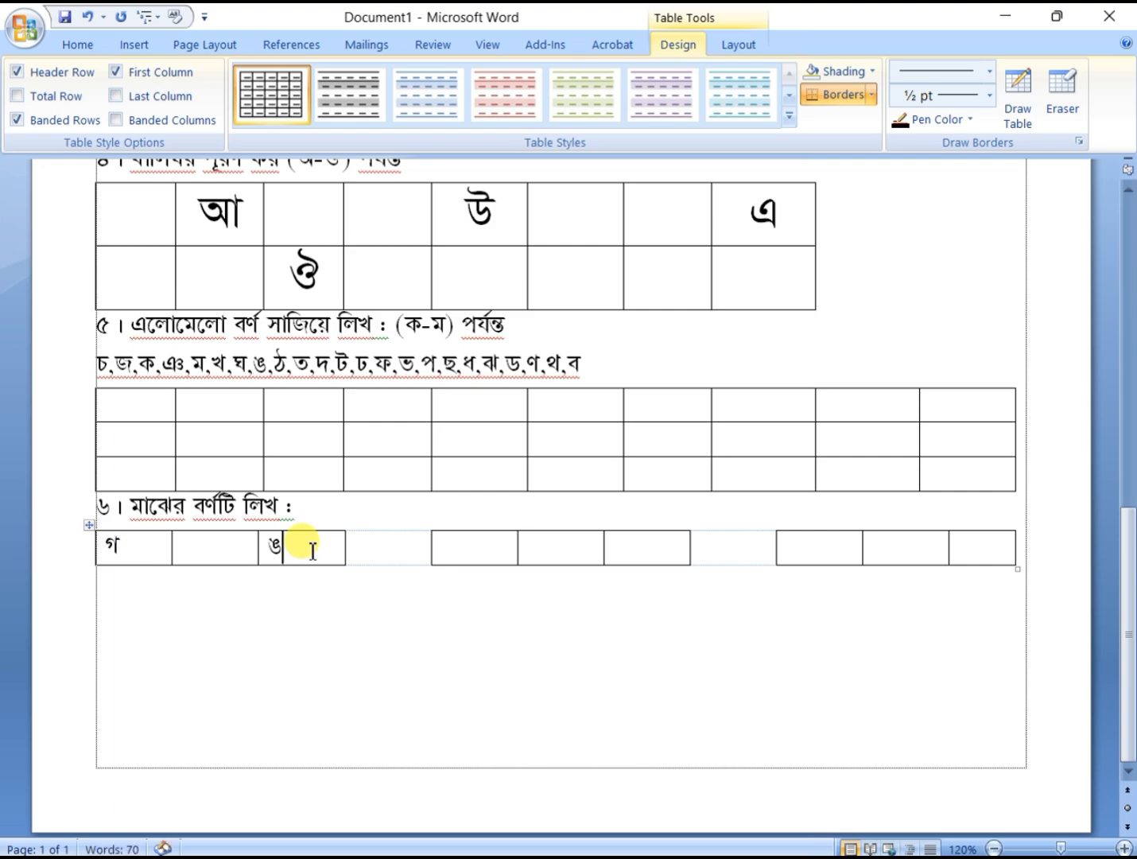
text(ট)
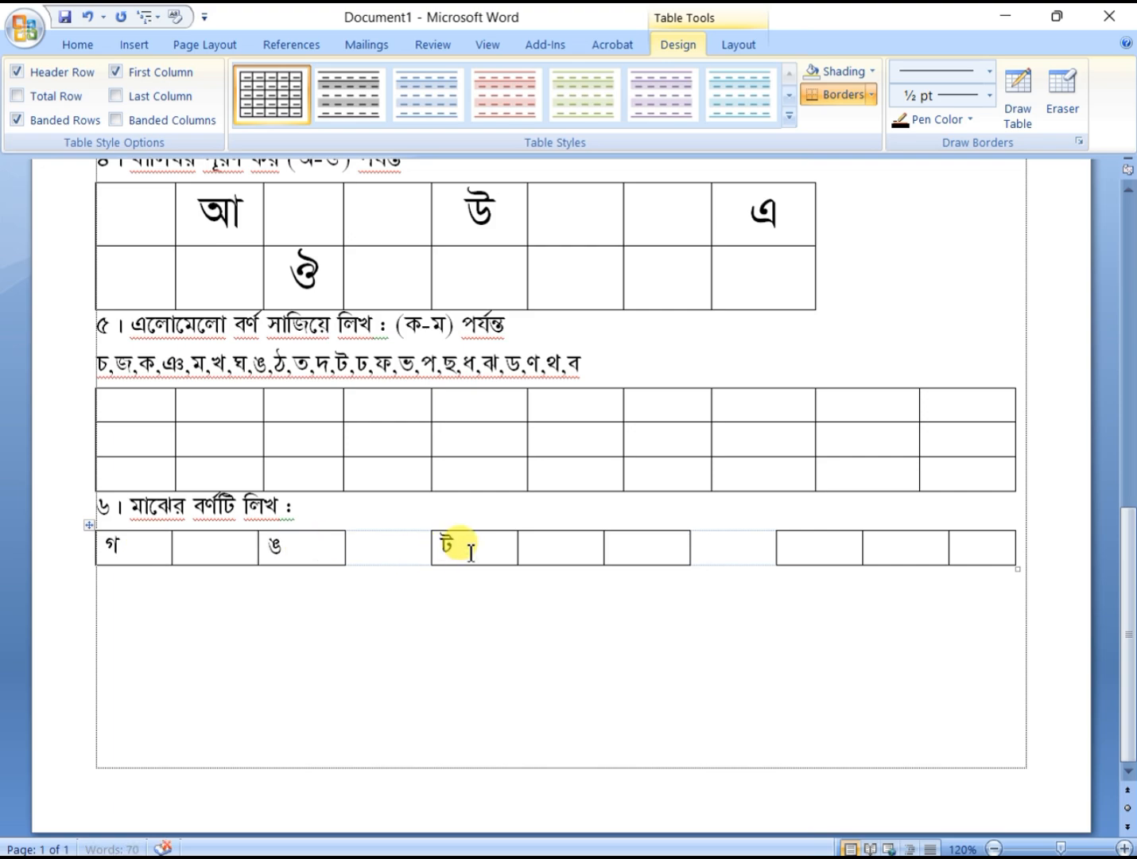
click(646, 553)
text(ড)
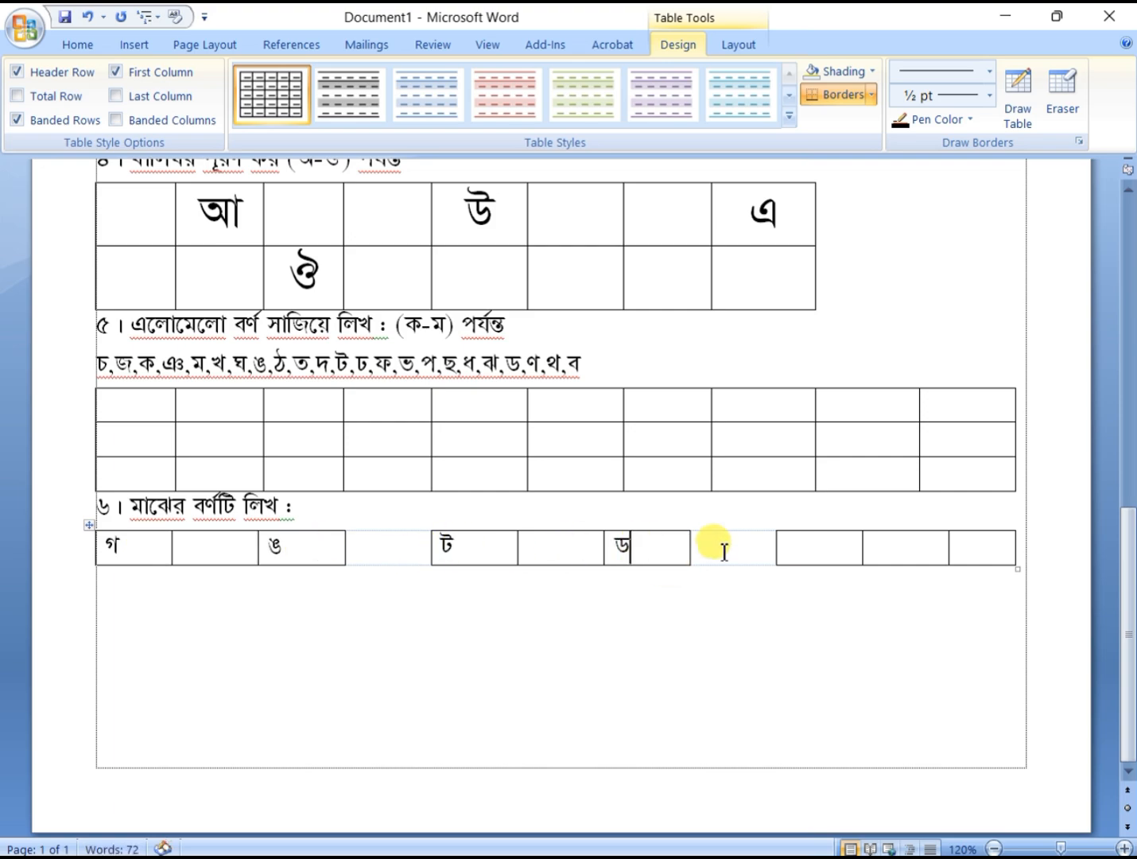
text(দ)
click(999, 543)
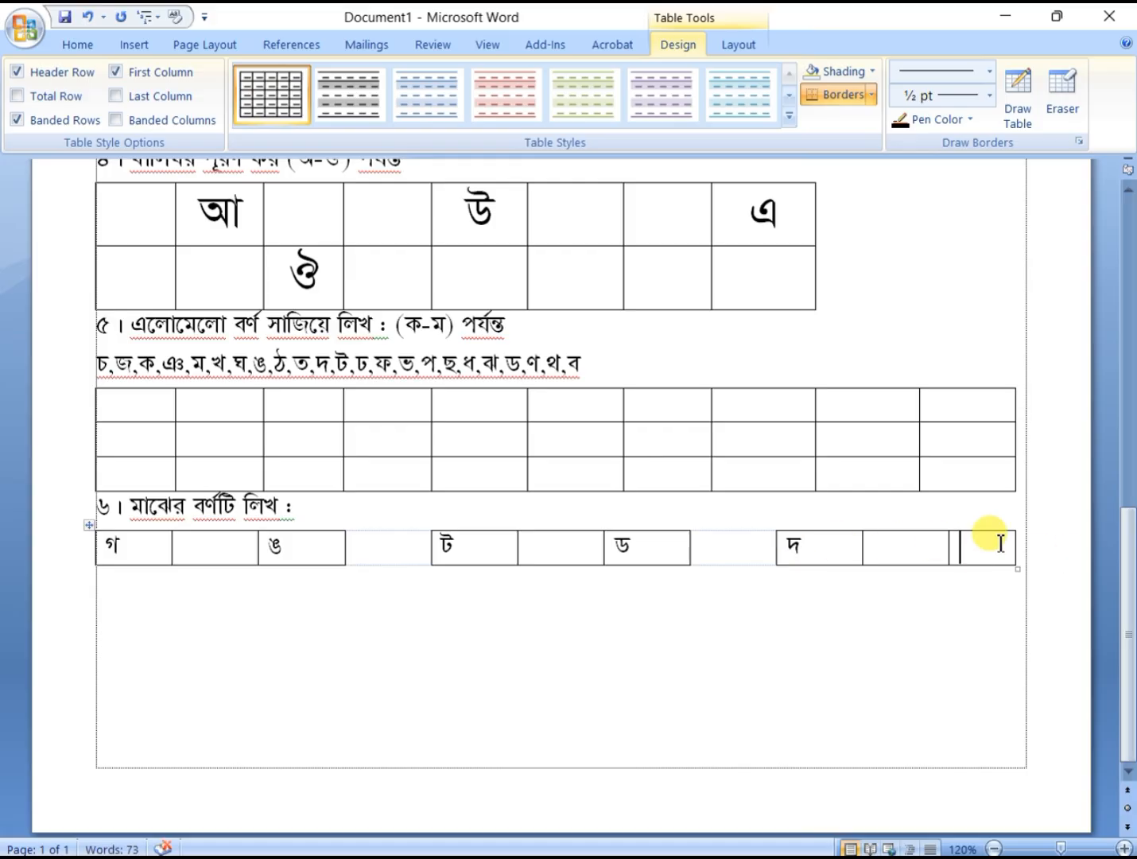
text(ন)
click(665, 571)
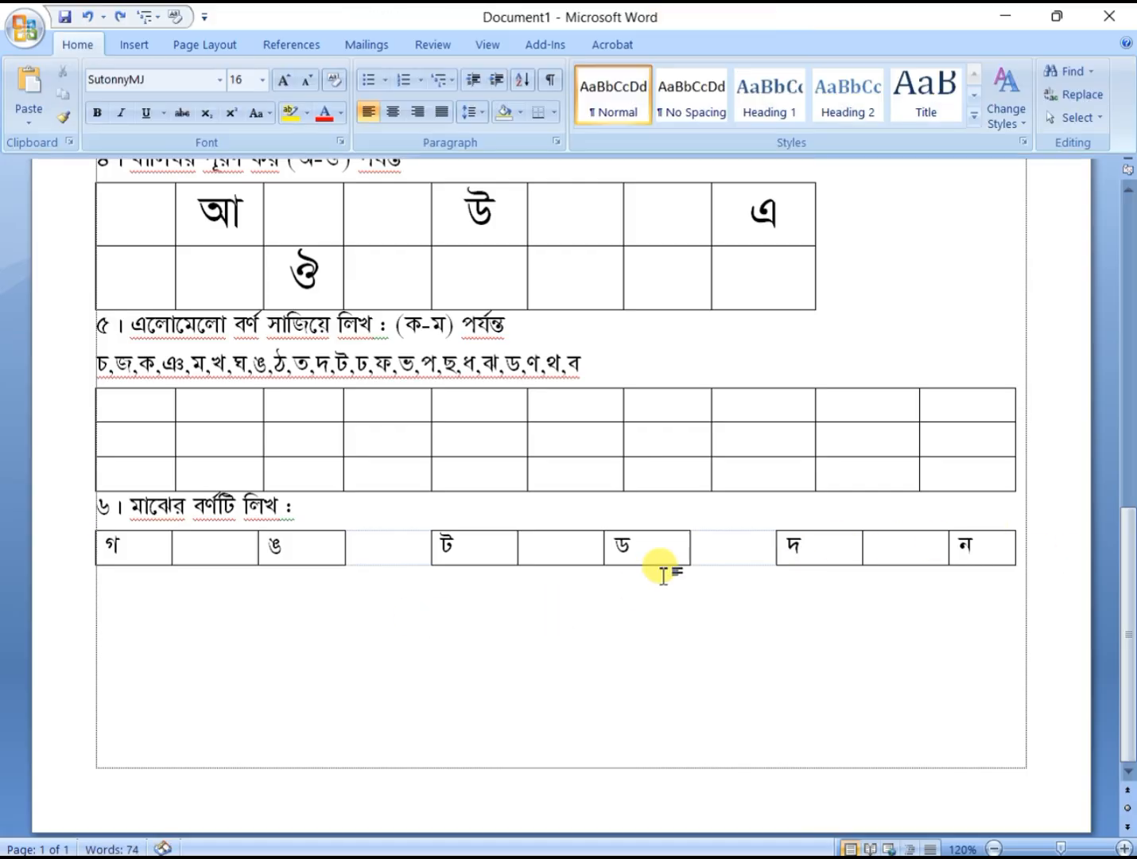
Step: Copy the first seven cells of the question 6 table and paste them as a second row of boxes below it
drag(663, 551, 163, 551)
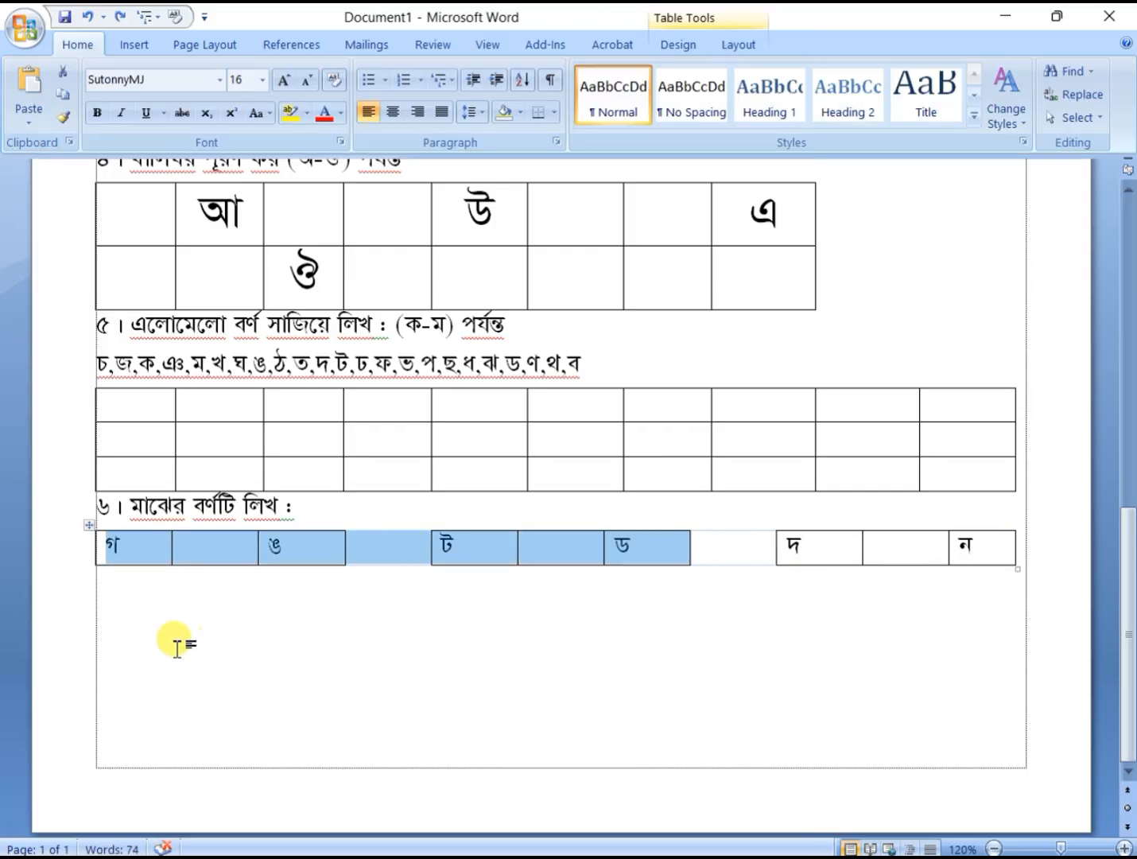
click(143, 633)
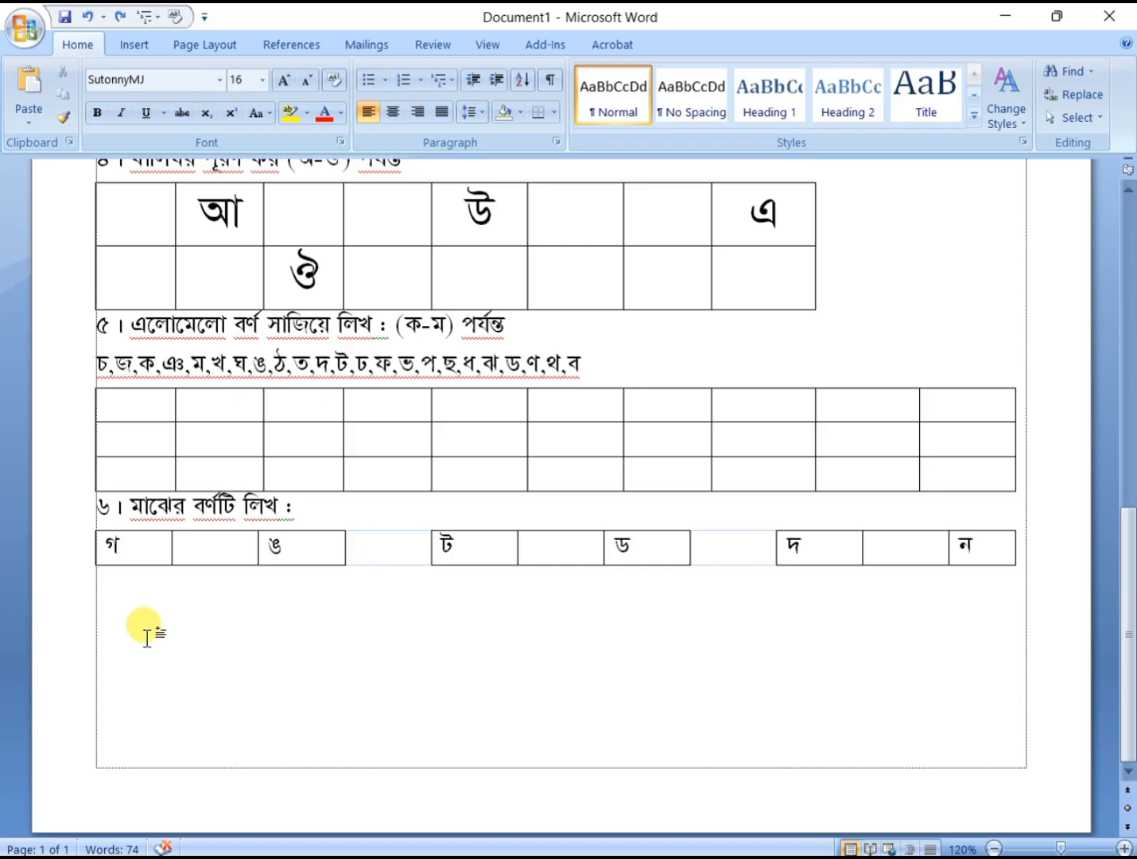
key(ctrl+v)
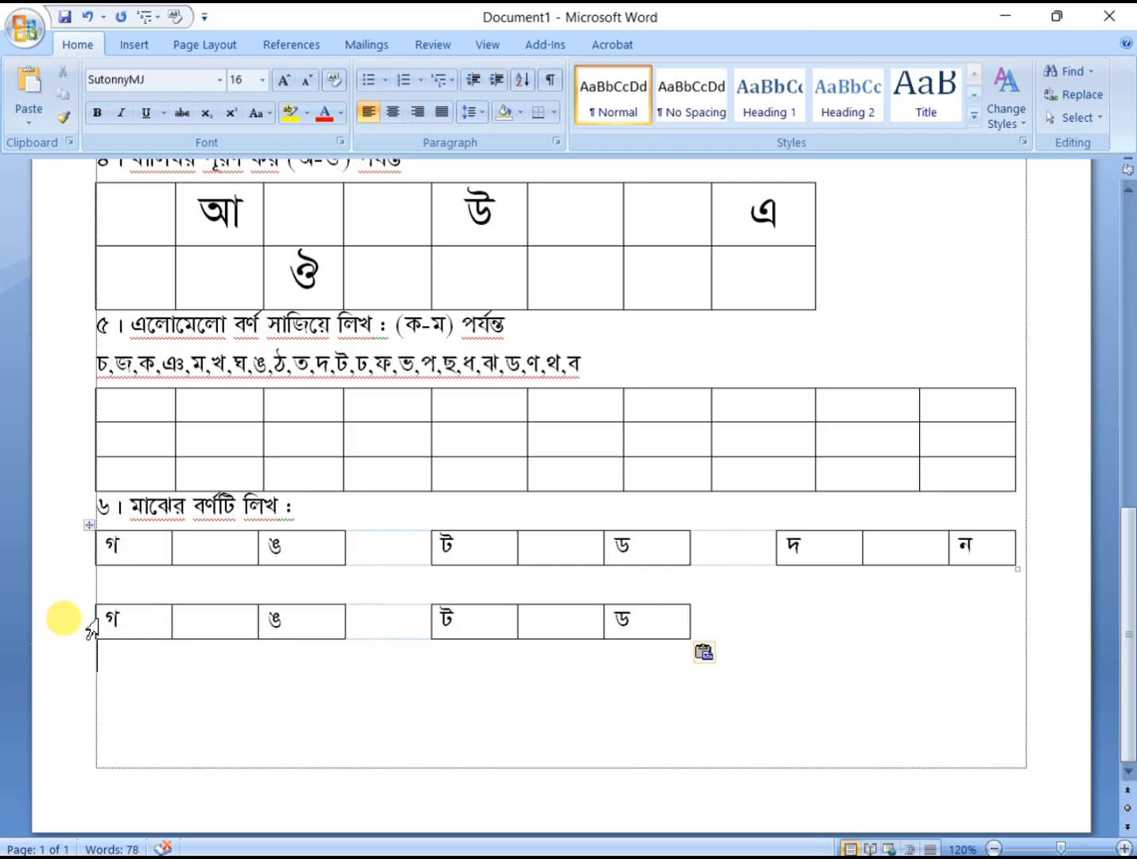
Step: Replace the letters in the pasted boxes with প and ব in the first group, ষ and হ in the second
click(98, 624)
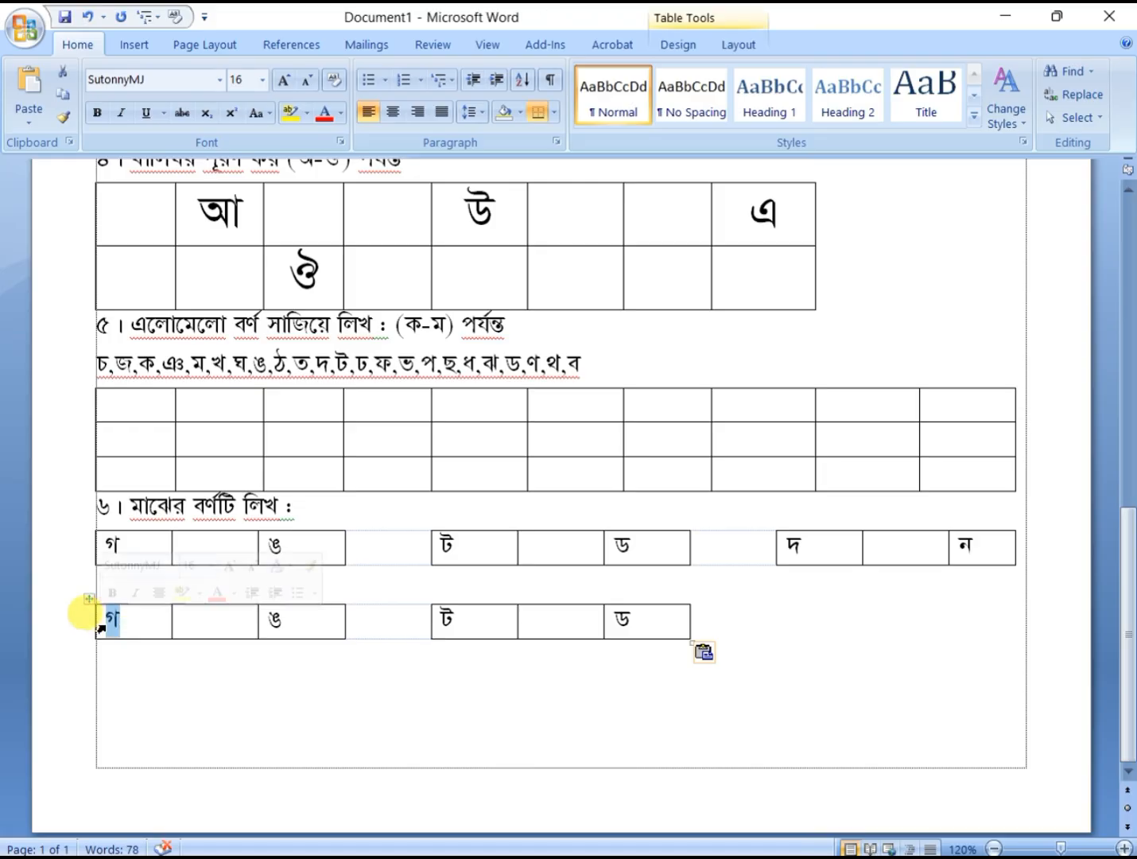
text(প)
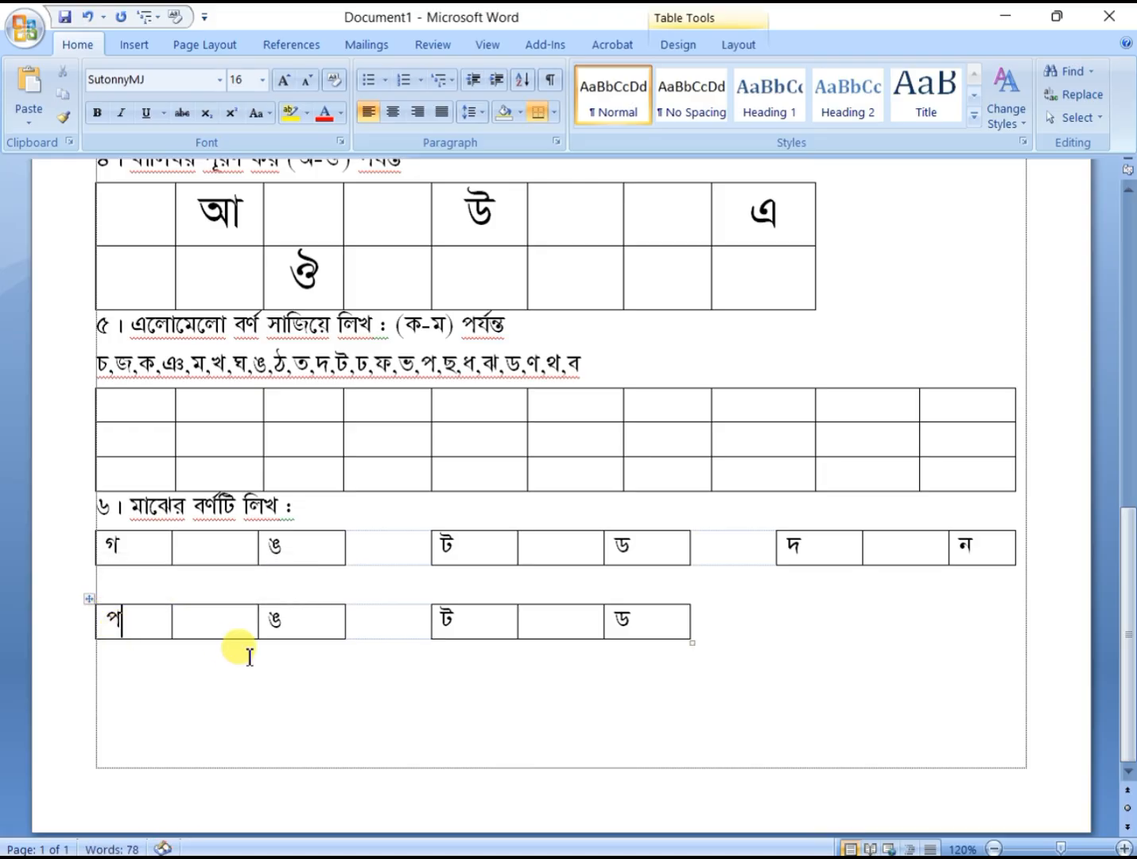
double_click(270, 617)
text(ব)
double_click(447, 617)
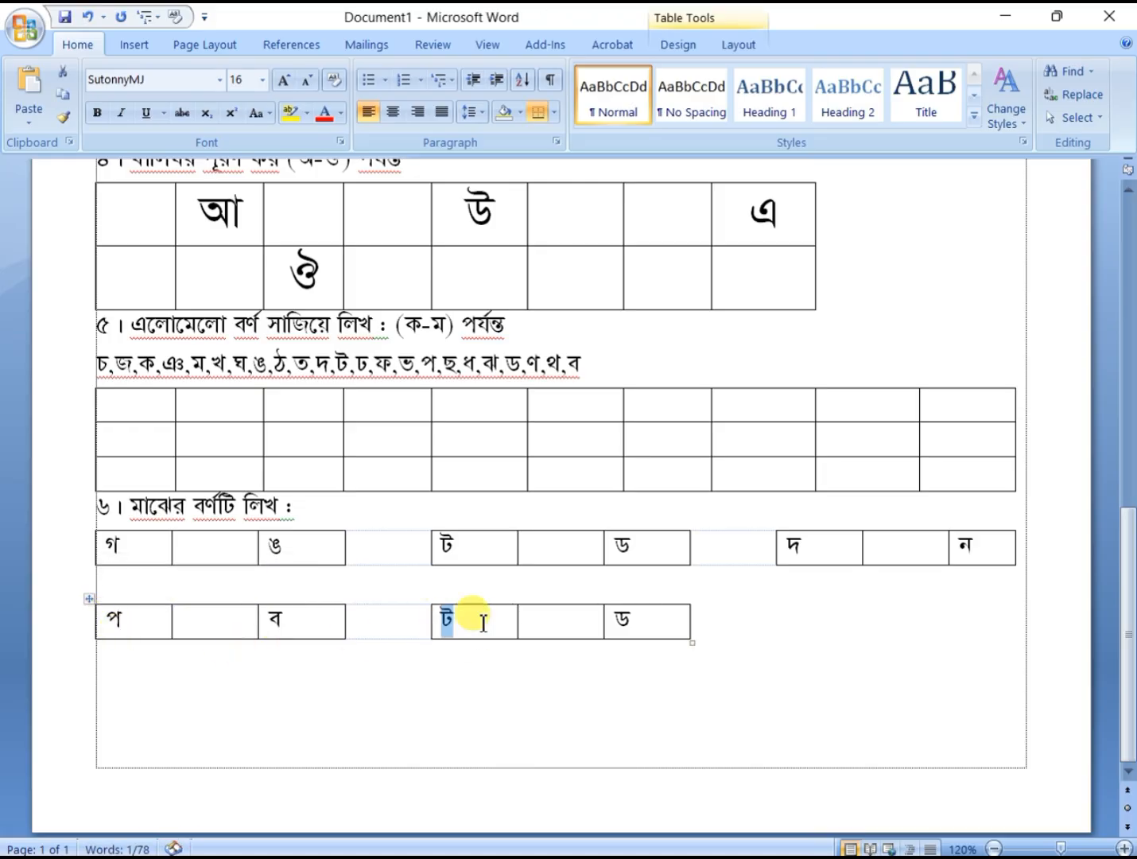
text(য)
double_click(622, 620)
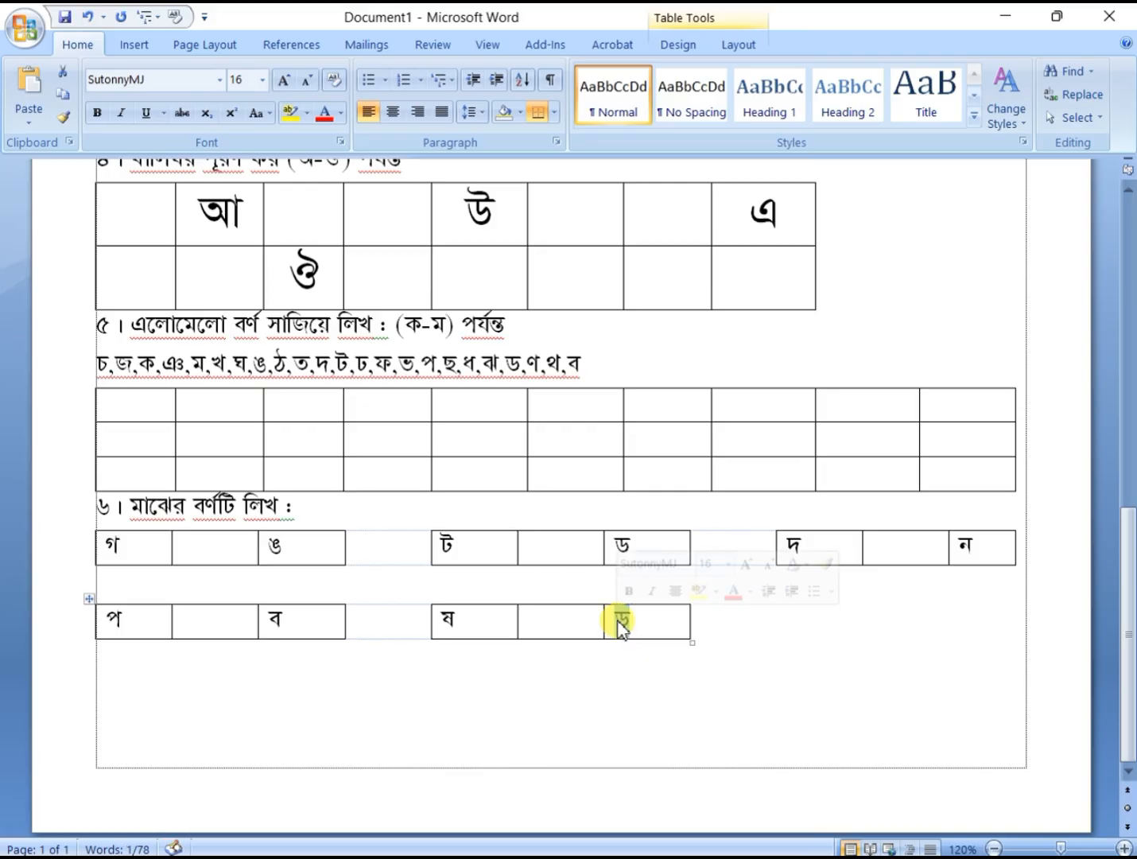
text(হ)
Step: Center the letters in both rows of question 6 boxes and set their font size to 25
drag(139, 549, 588, 610)
key(ctrl+e)
click(244, 80)
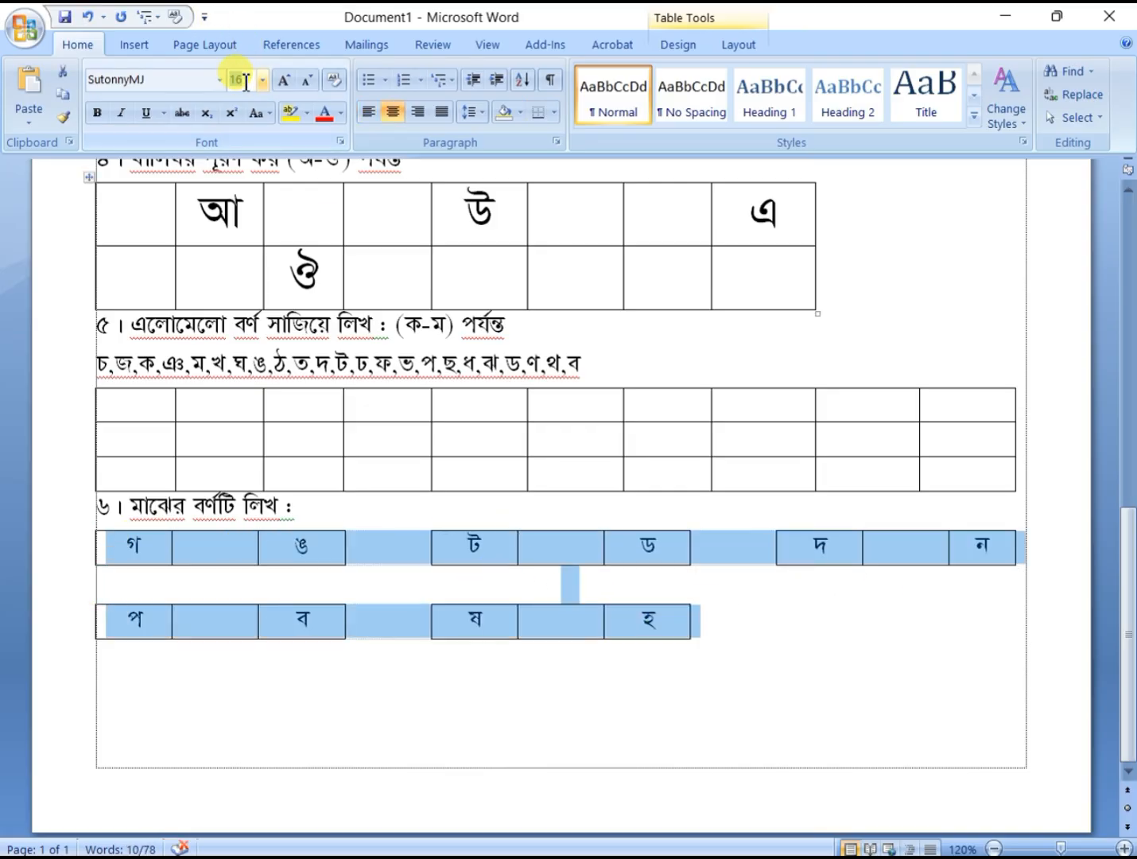
text(25)
key(Return)
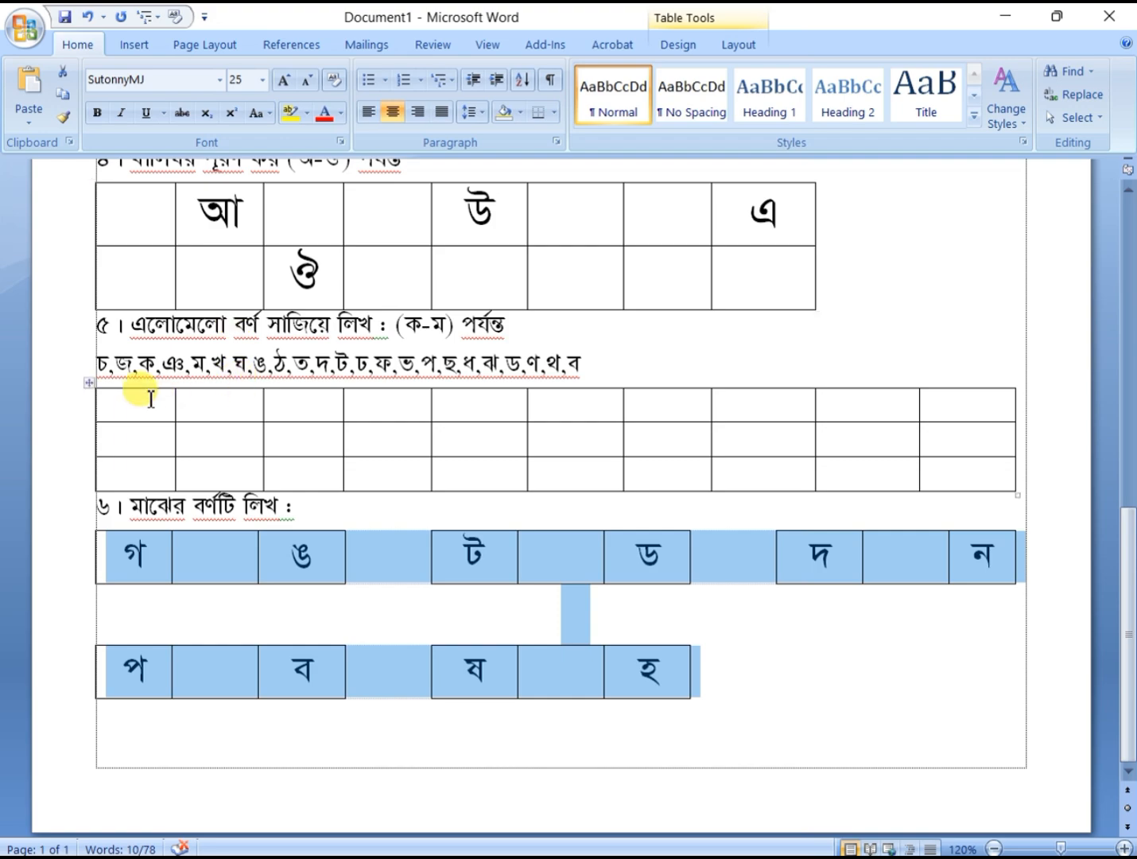
Step: Set the font size of all cells in the question 5 table to 25 to make its rows taller
drag(140, 402, 914, 462)
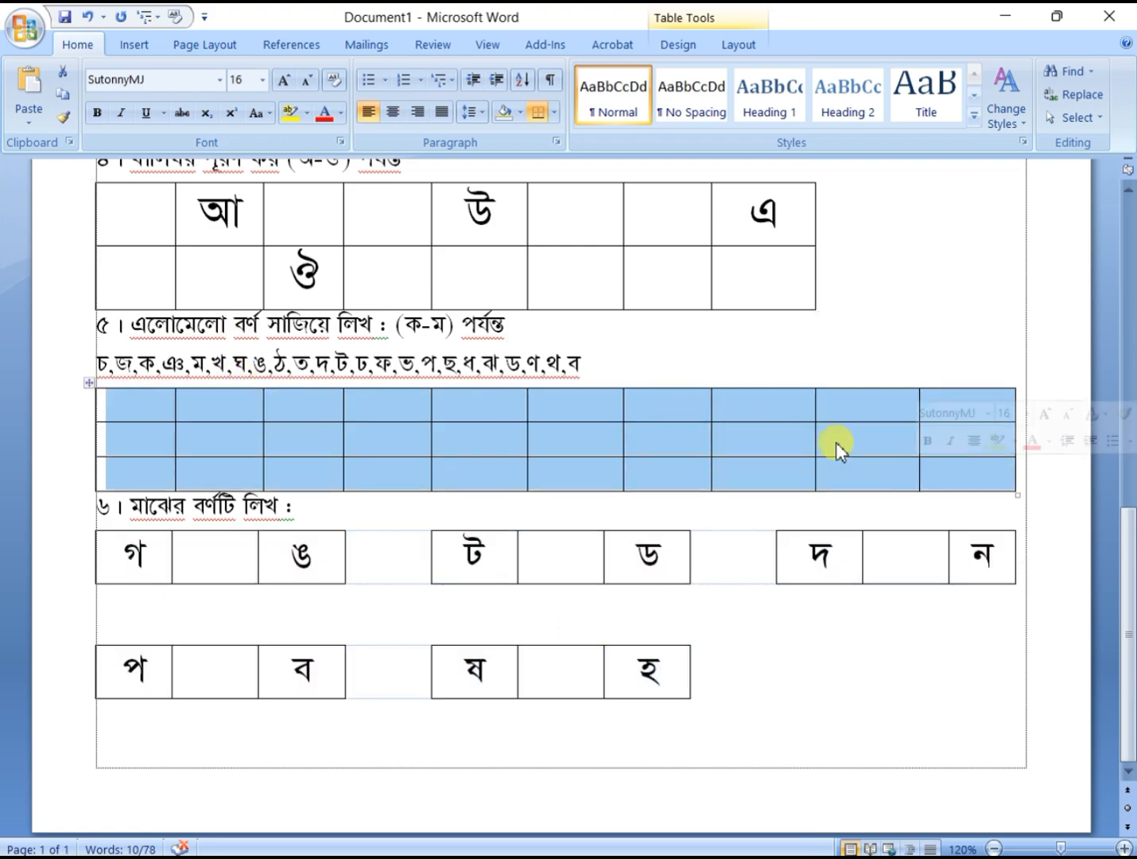
text(25)
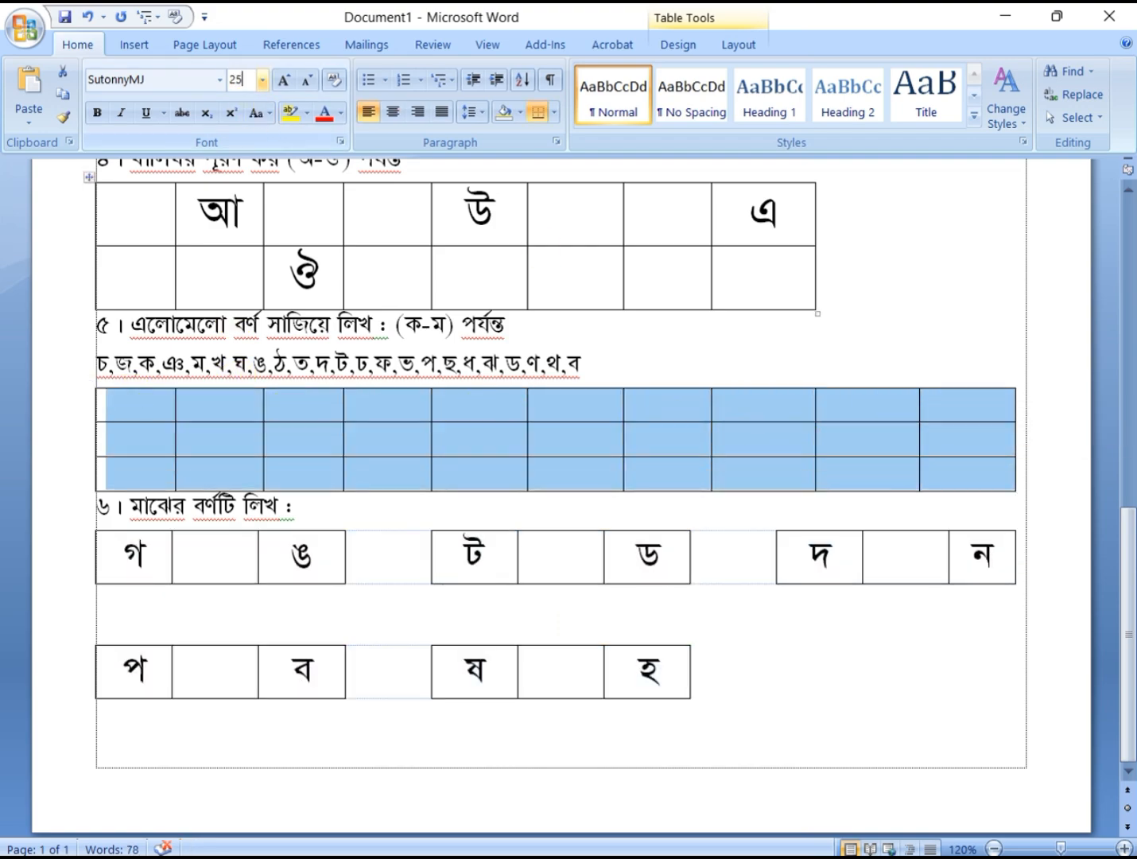
key(Return)
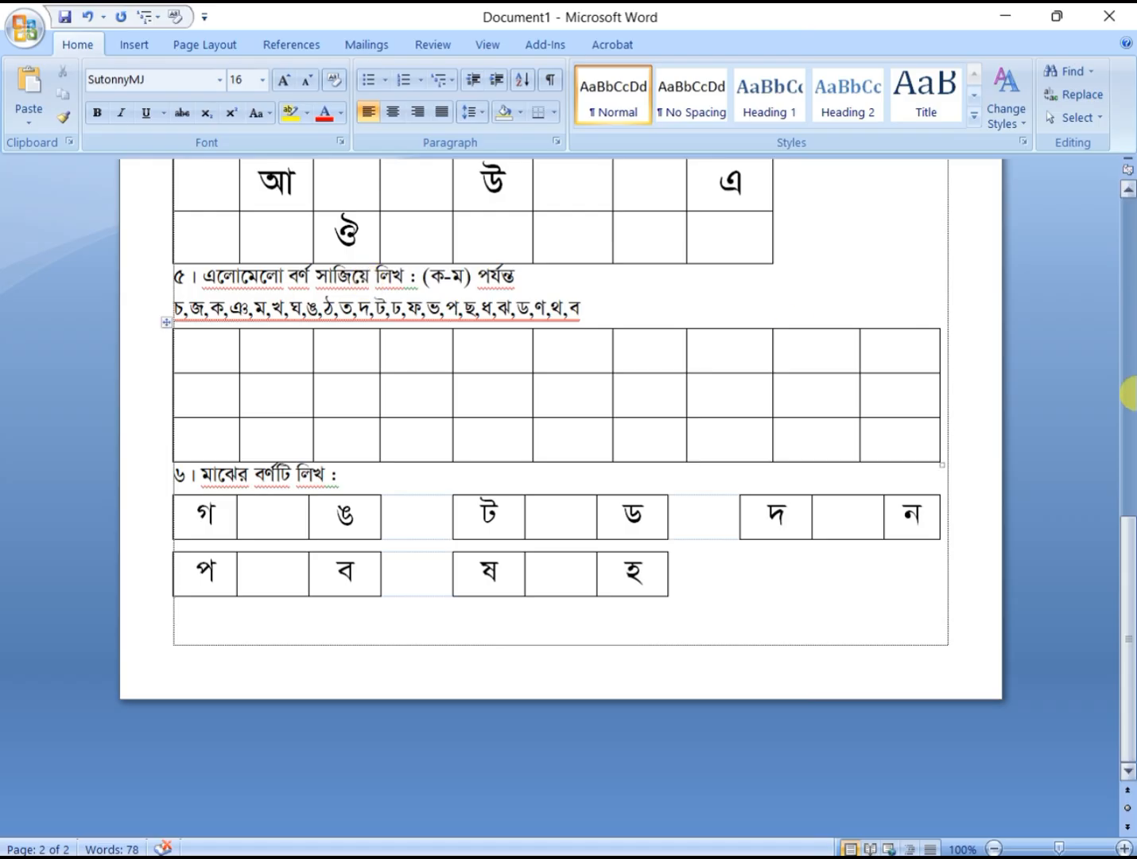
Step: Correct the misspelled last word of the question 1 line to "পর্যন্ত"
drag(1129, 558, 1129, 231)
click(401, 405)
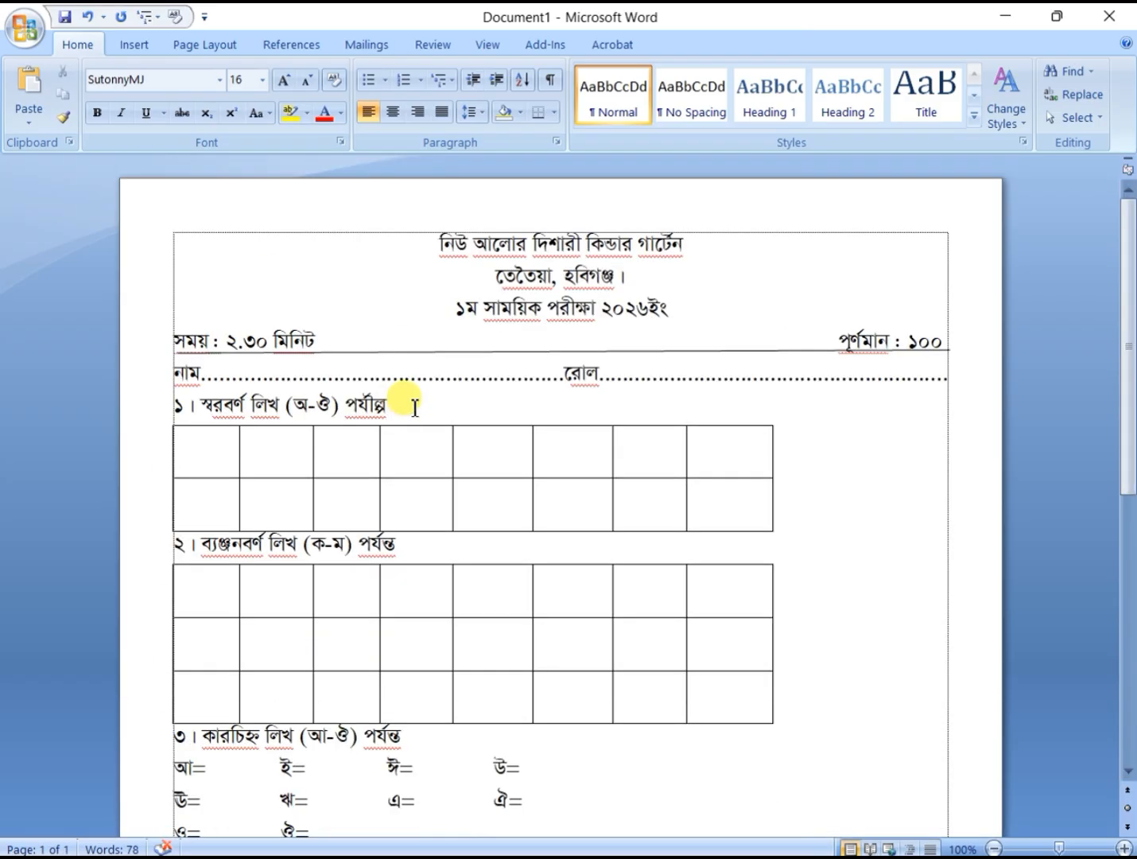
key(BackSpace)
key(BackSpace)
key(BackSpace)
text(র্ন)
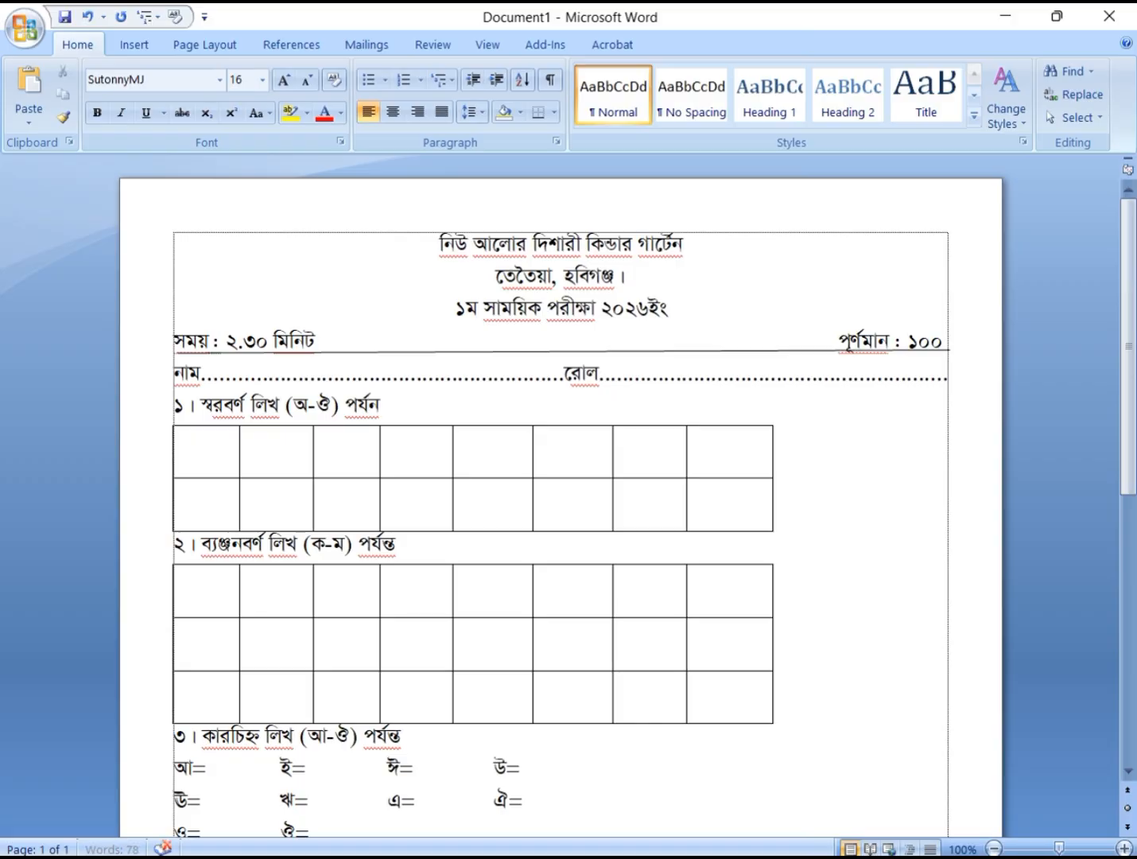
drag(1129, 293, 1131, 261)
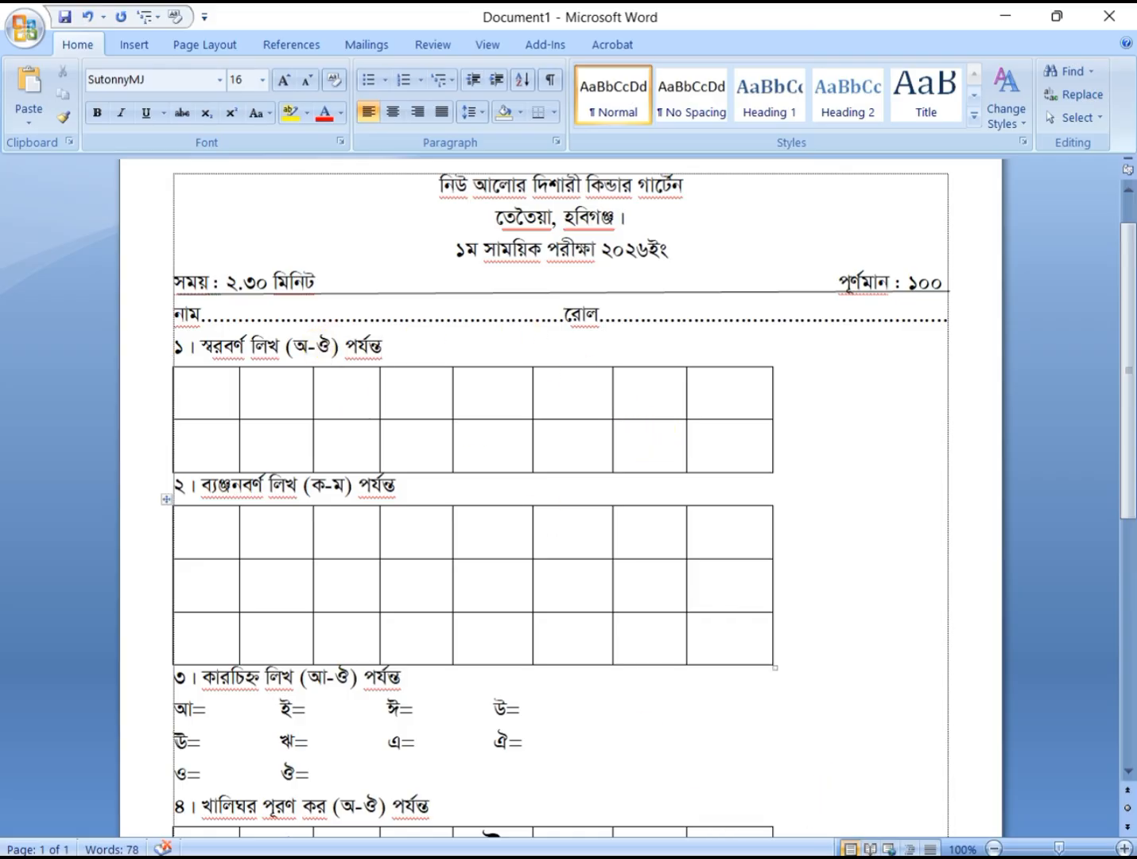
drag(1128, 314, 1129, 263)
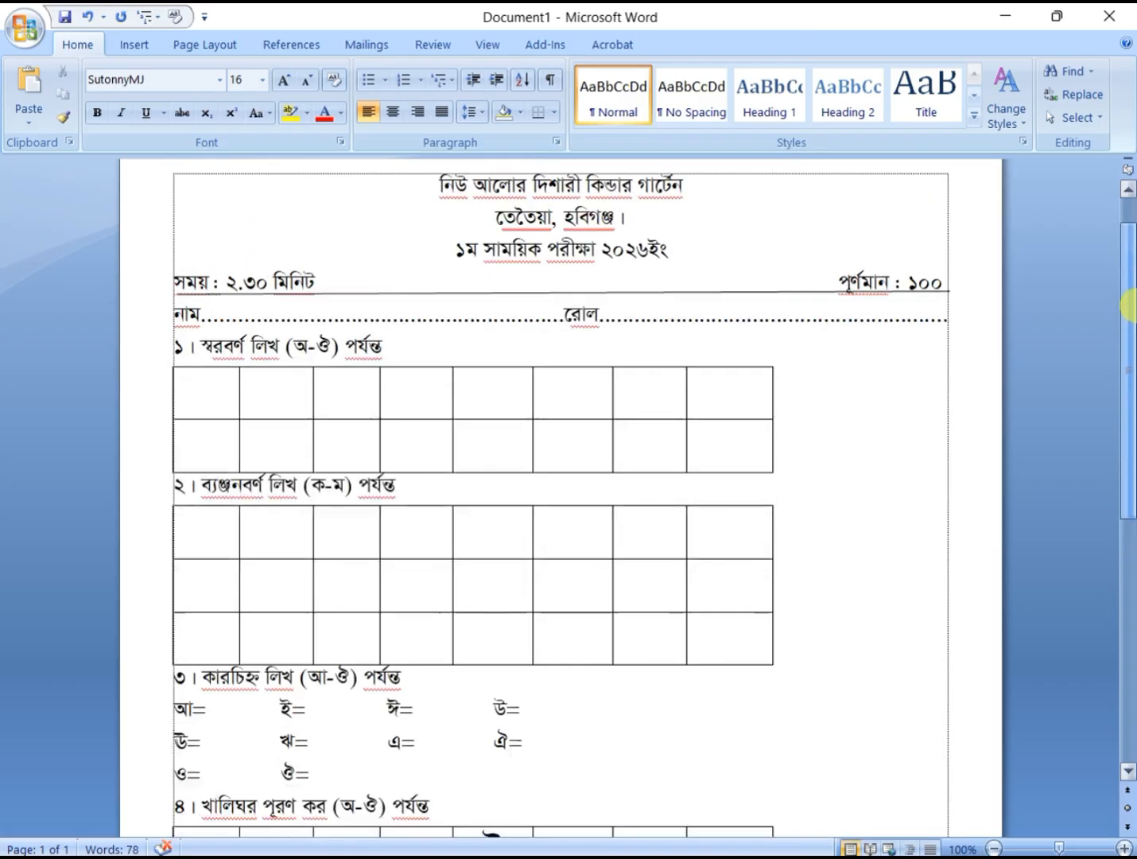
click(426, 345)
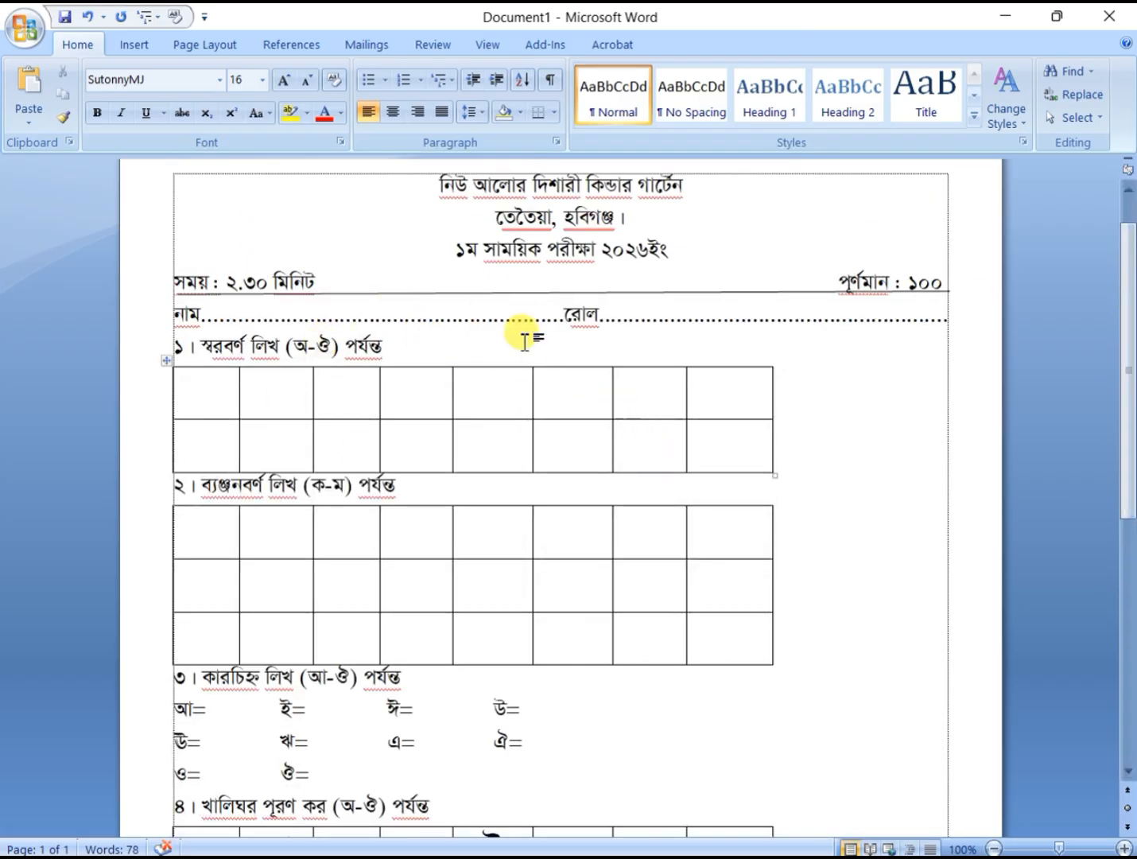